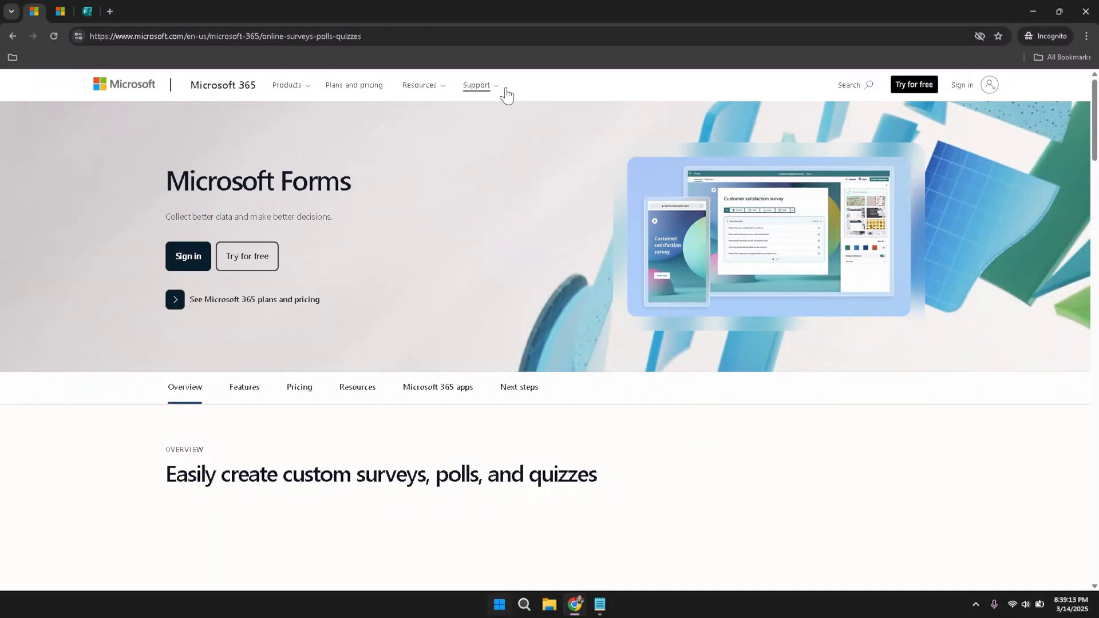
{"action": "left_click", "coordinate": [504, 38]}
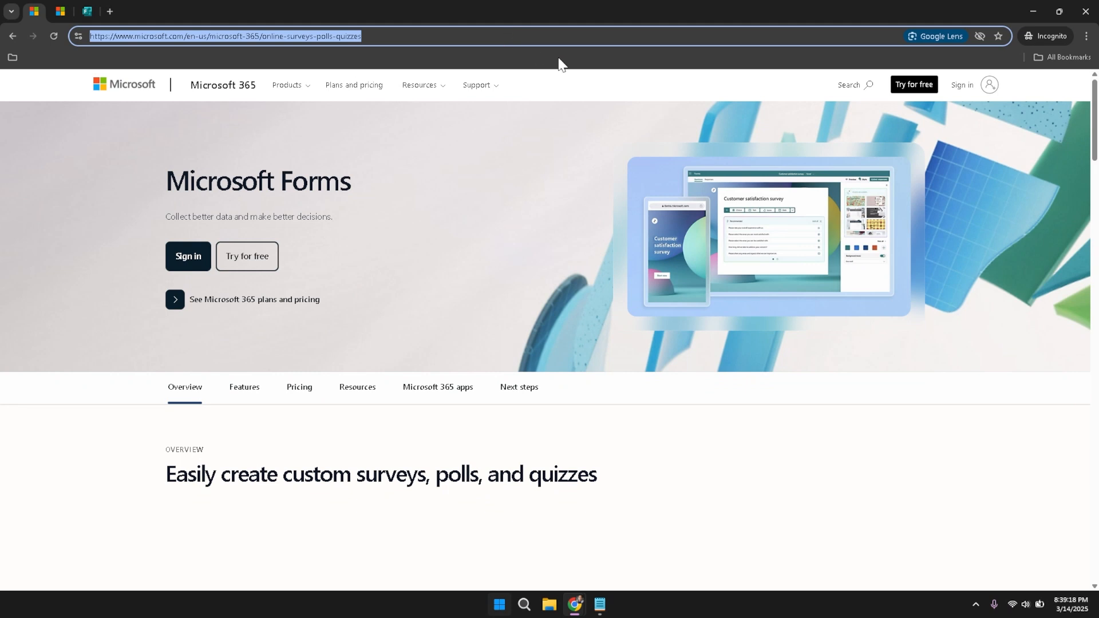
{"action": "left_click", "coordinate": [593, 36]}
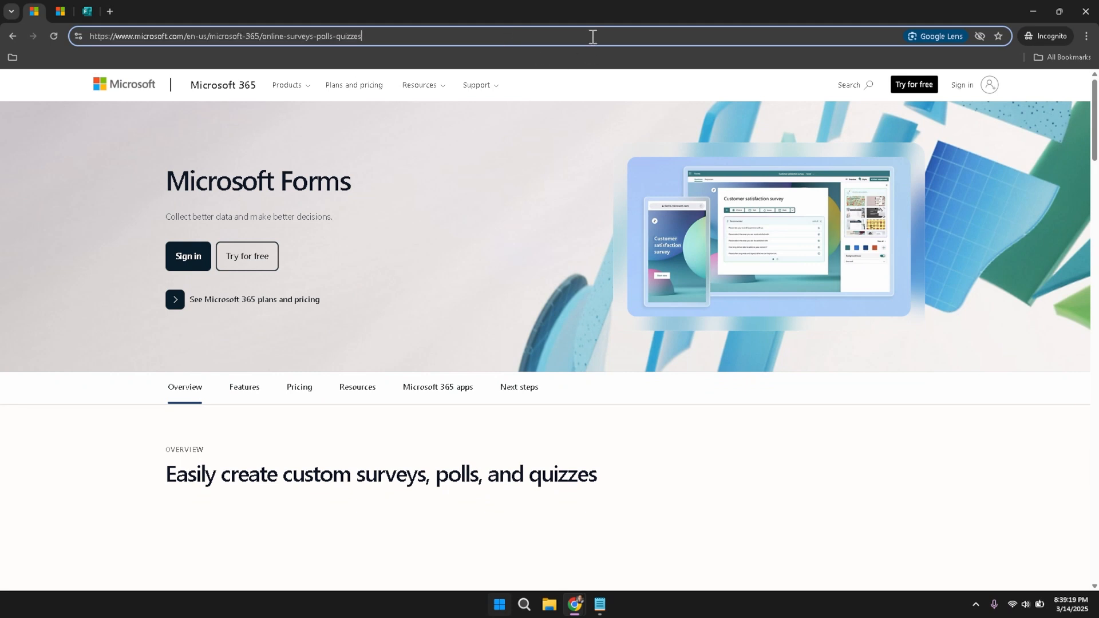
{"action": "left_click", "coordinate": [616, 91]}
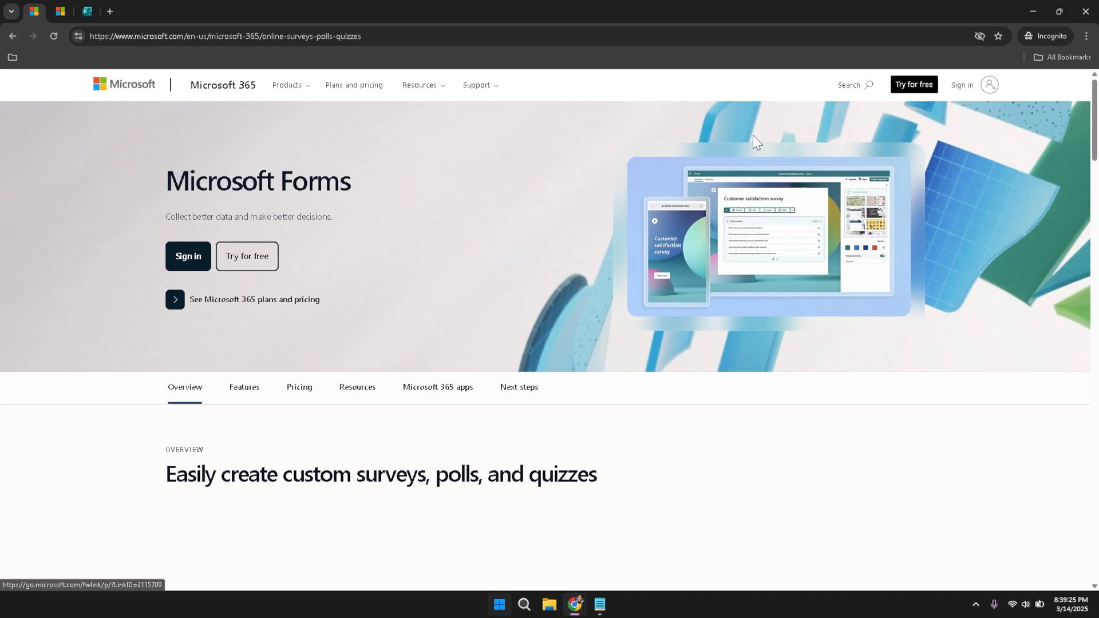
Switch to the Microsoft Forms home page that is already open and view the list of Microsoft 365 apps
{"action": "key", "text": "ctrl+Tab"}
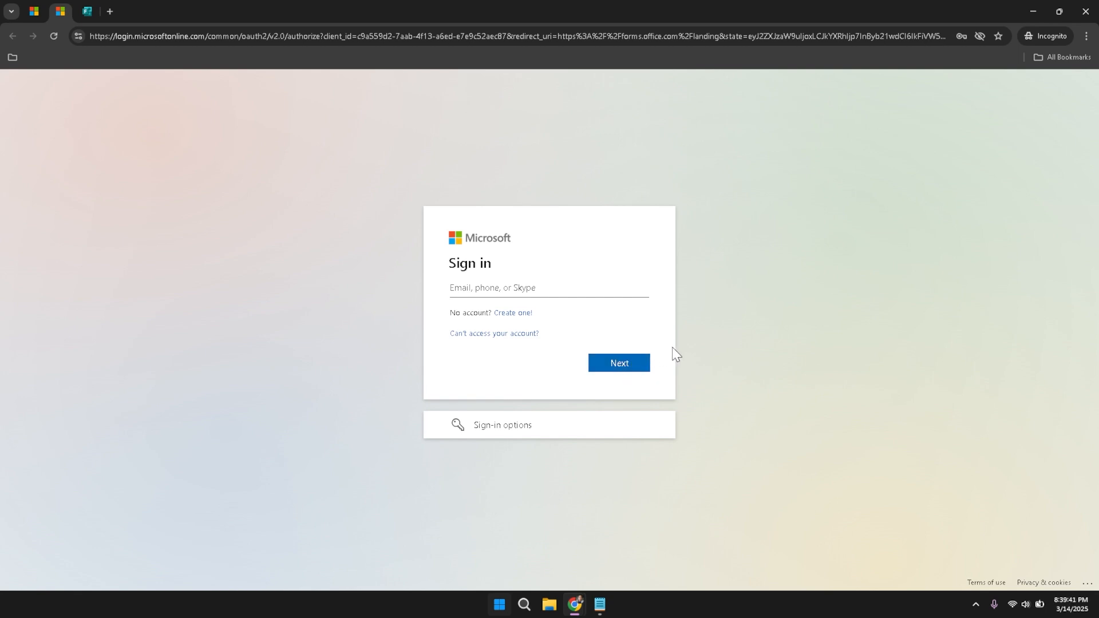
{"action": "key", "text": "ctrl+Tab"}
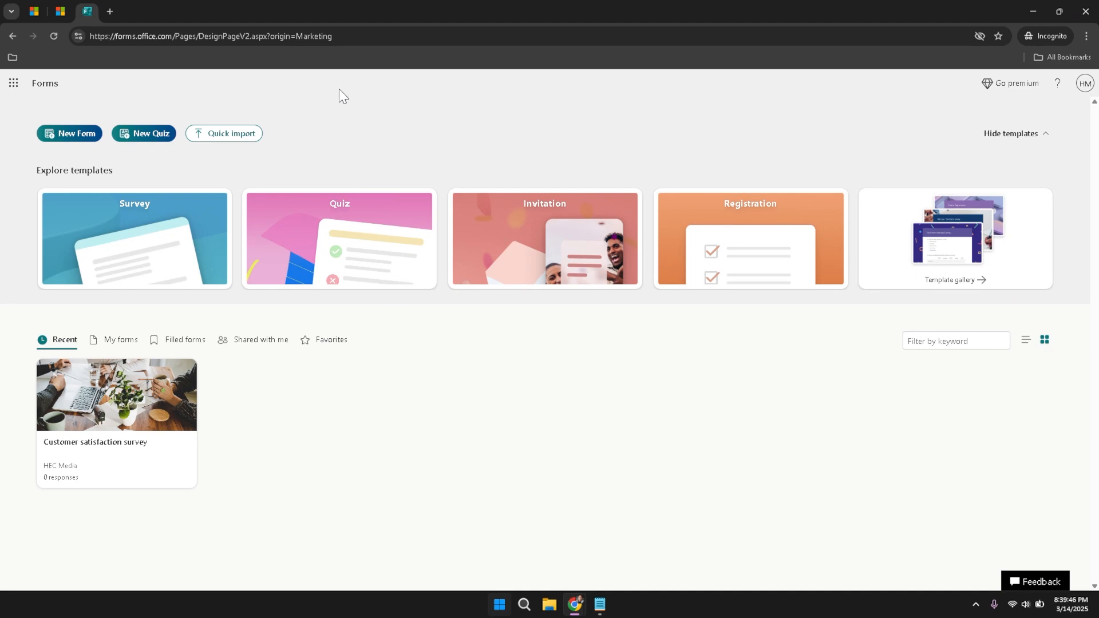
{"action": "left_click", "coordinate": [13, 84]}
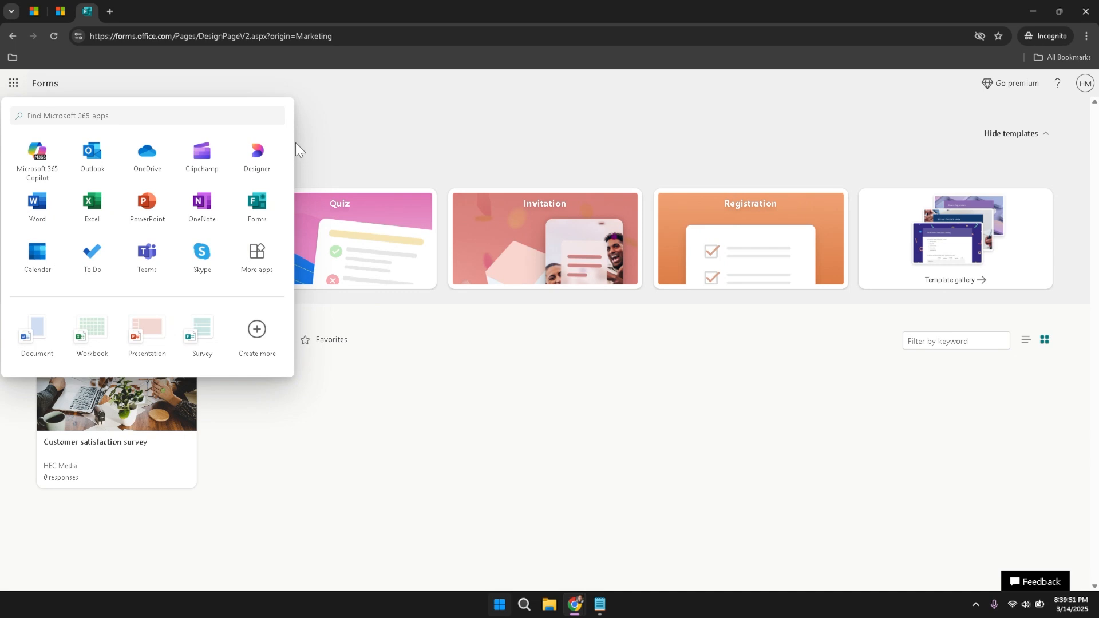
{"action": "left_click", "coordinate": [296, 88]}
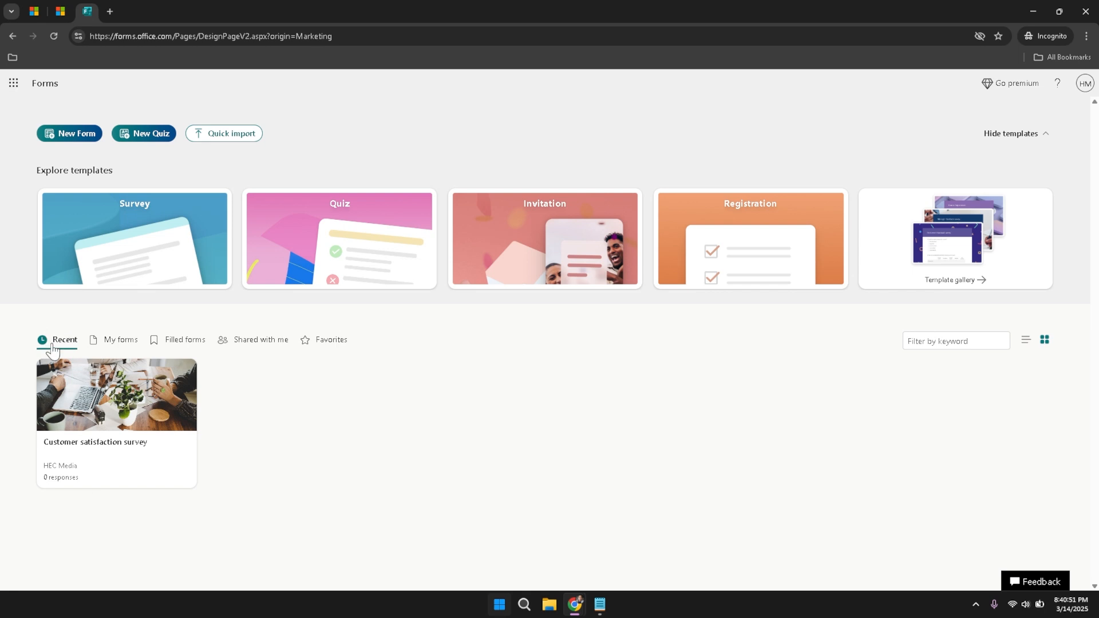
Look through the My forms, Filled forms, Shared with me and Favorites lists on the Forms home page
{"action": "left_click", "coordinate": [116, 344]}
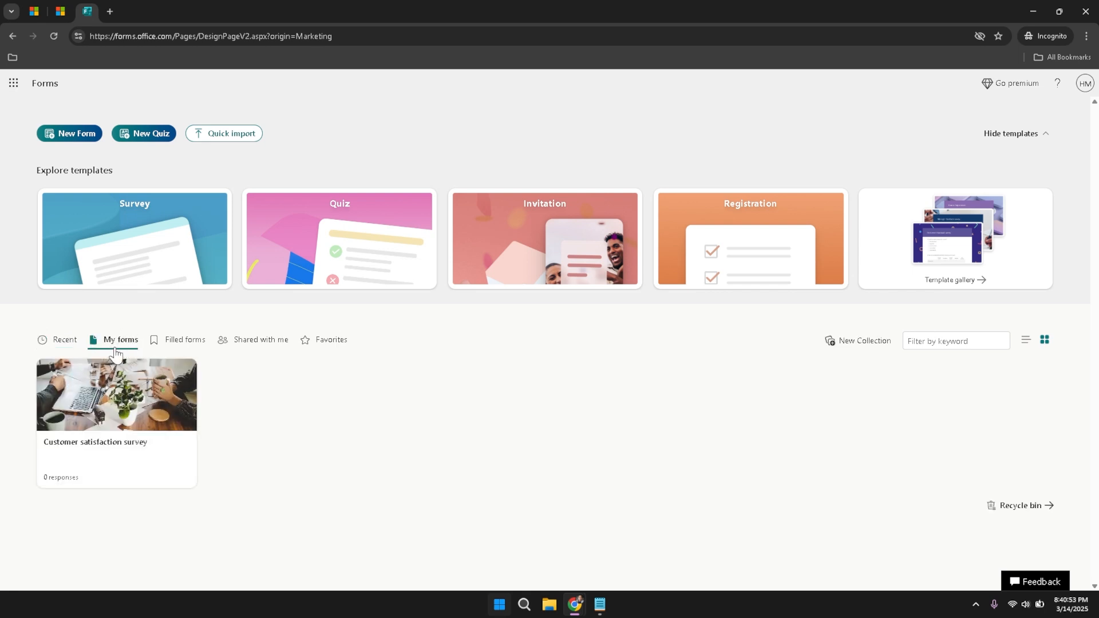
{"action": "left_click", "coordinate": [192, 349]}
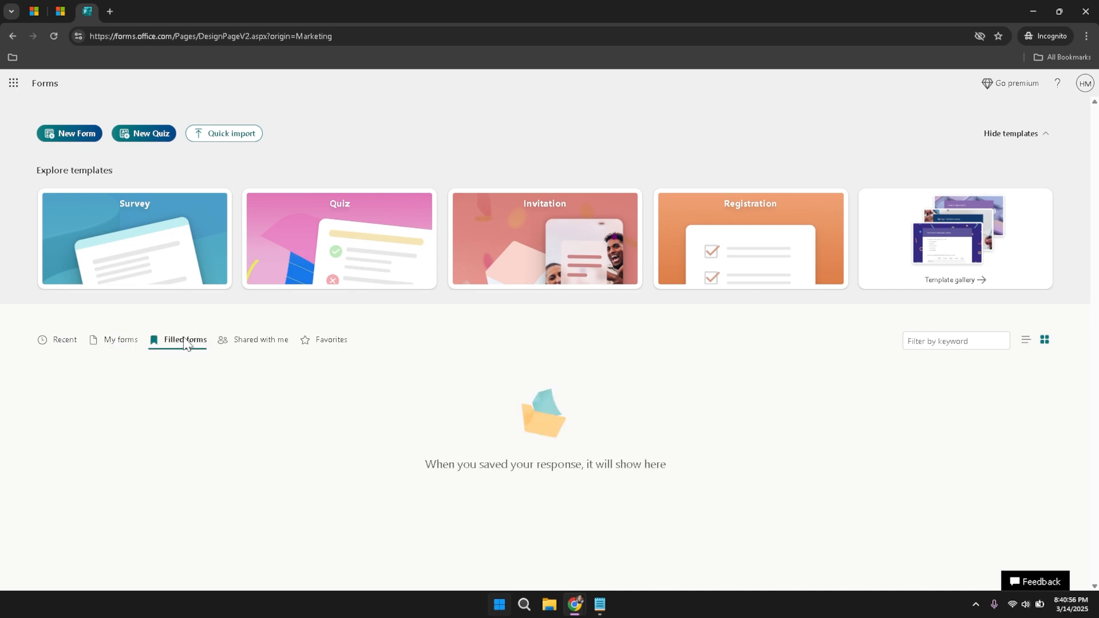
{"action": "left_click", "coordinate": [268, 340]}
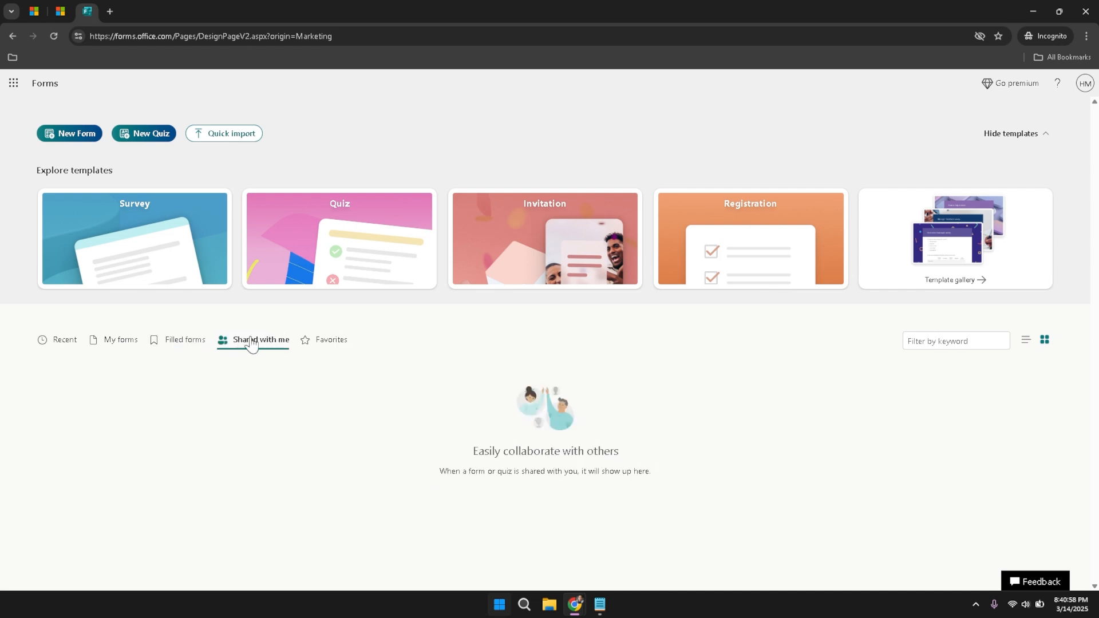
{"action": "left_click", "coordinate": [330, 344]}
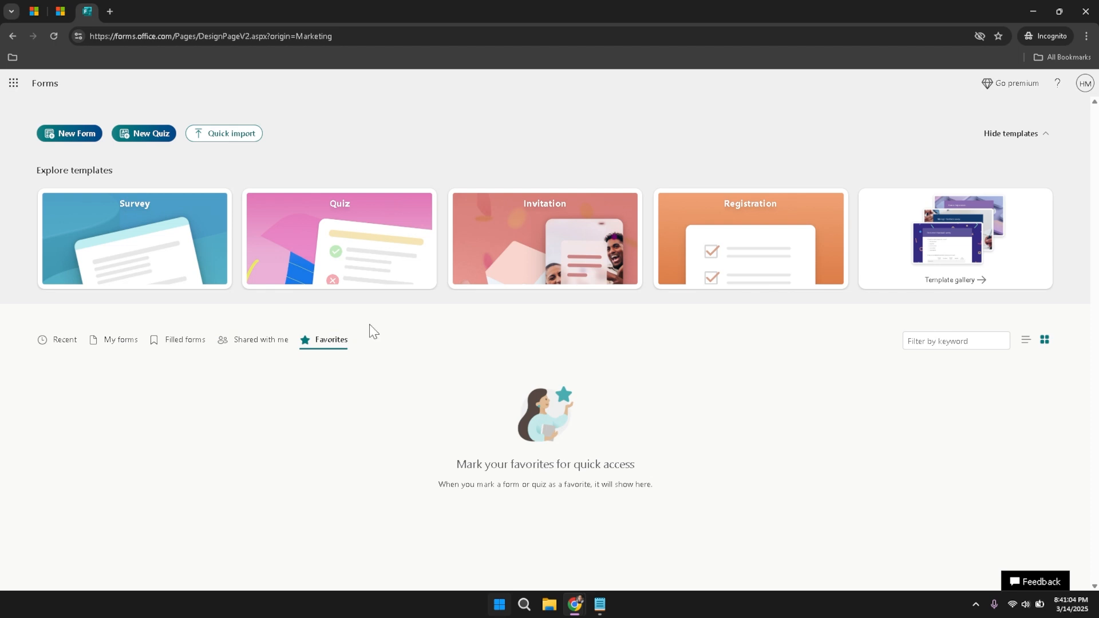
Compare the list and tiles views of the Recent forms, ending in tiles view
{"action": "left_click", "coordinate": [943, 348]}
{"action": "left_click", "coordinate": [961, 387]}
{"action": "left_click", "coordinate": [1043, 347]}
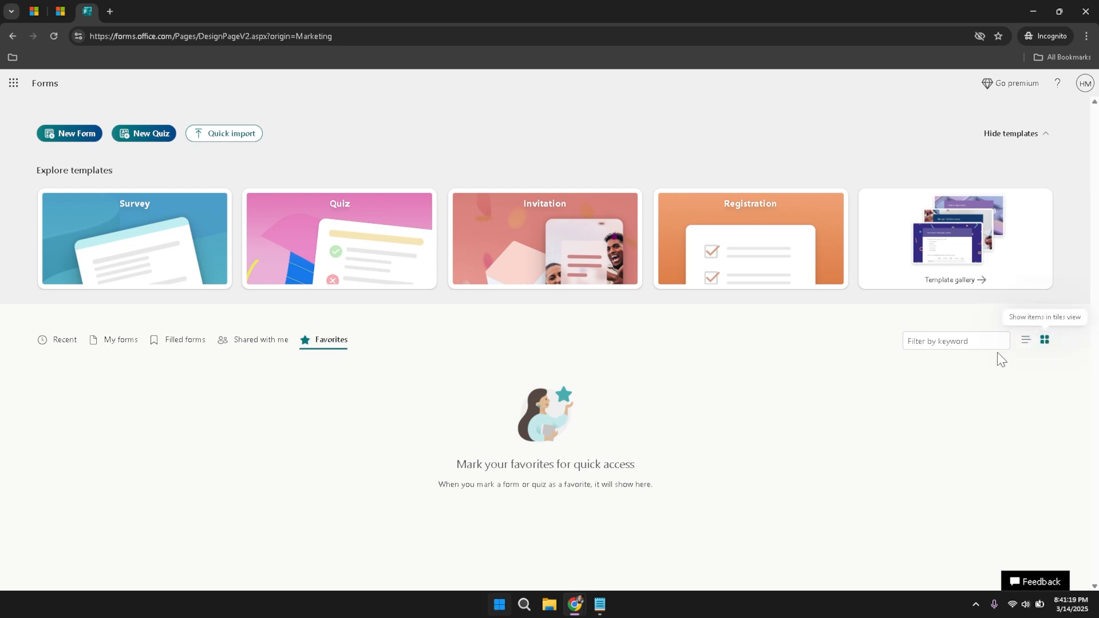
{"action": "left_click", "coordinate": [51, 347]}
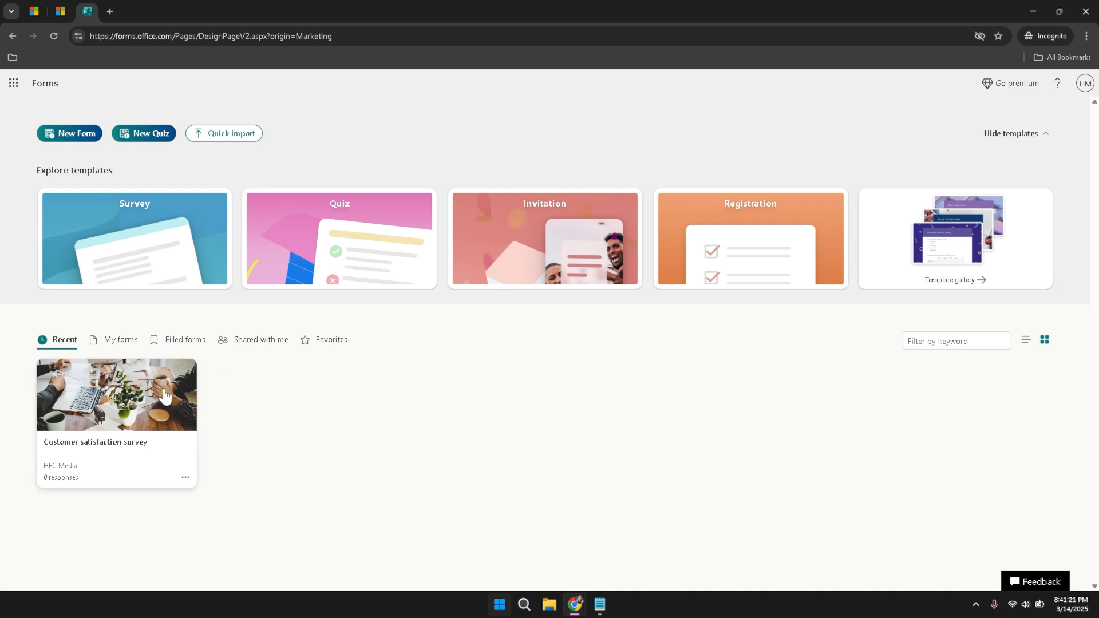
{"action": "left_click", "coordinate": [1026, 342]}
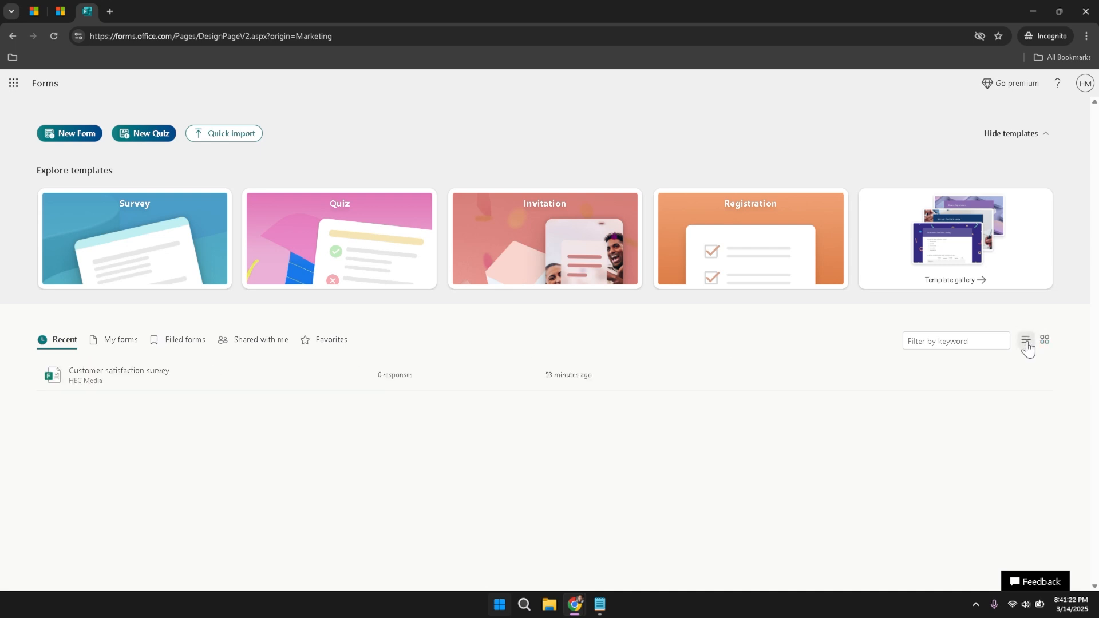
{"action": "left_click", "coordinate": [1044, 342]}
{"action": "left_click", "coordinate": [1026, 341]}
{"action": "left_click", "coordinate": [1044, 342]}
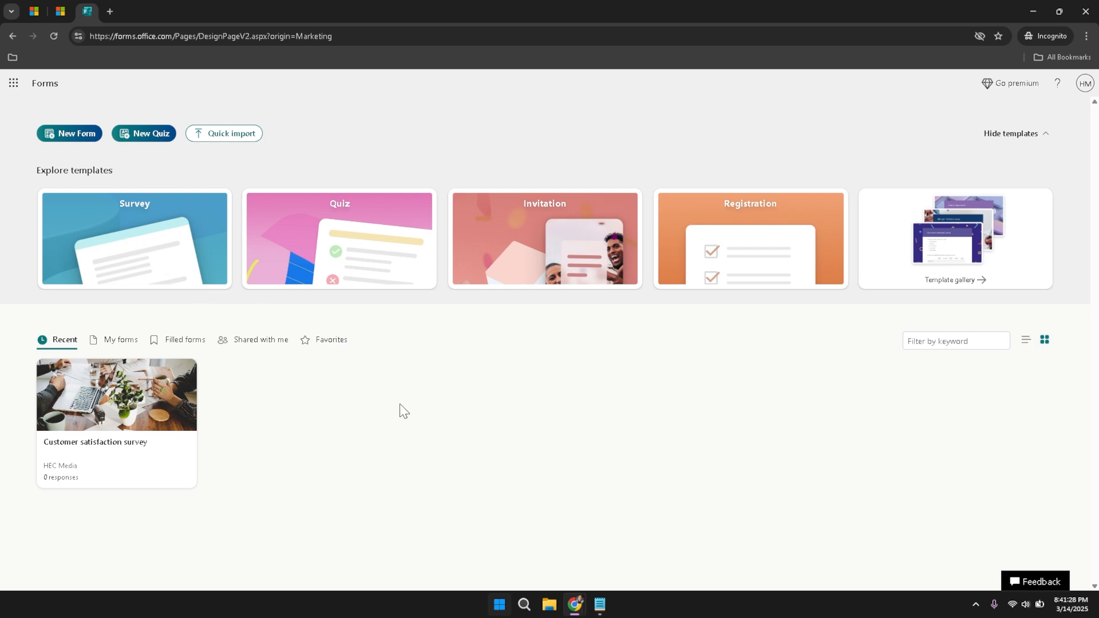
Create a new blank form and collapse its quick-start question types
{"action": "left_click", "coordinate": [73, 143]}
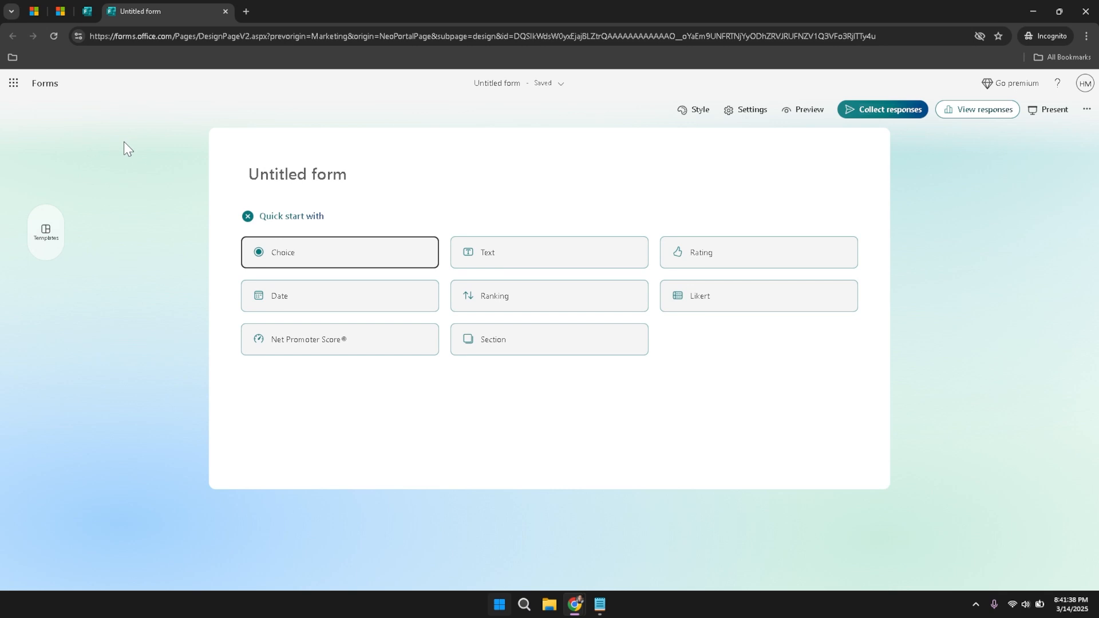
{"action": "left_click", "coordinate": [189, 146]}
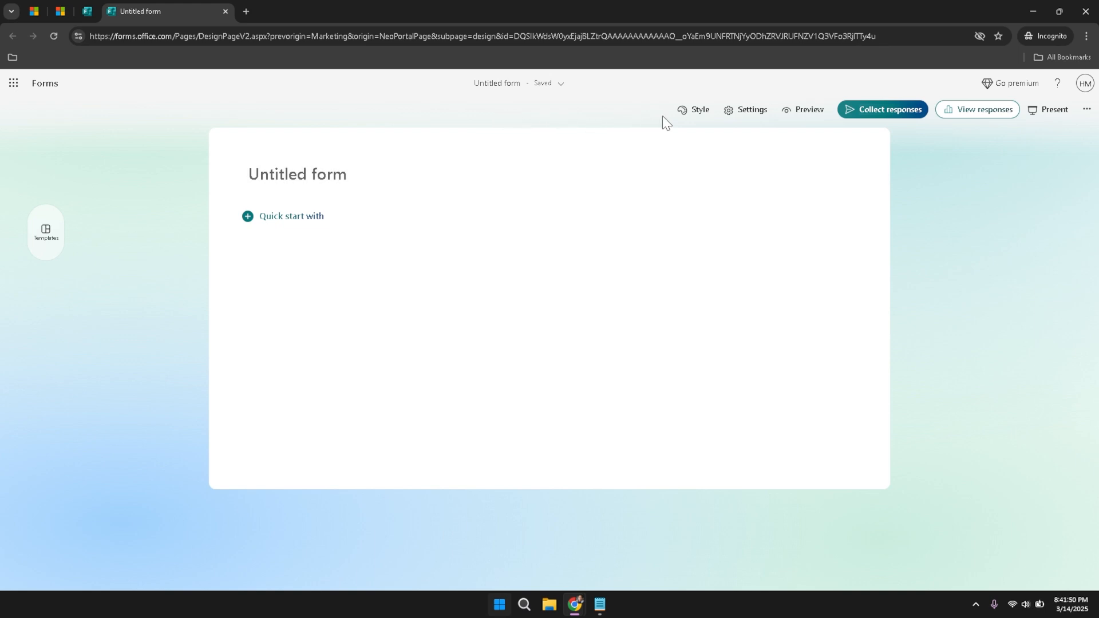
Review the new form's style options, response settings, computer preview and additional form actions
{"action": "left_click", "coordinate": [694, 113]}
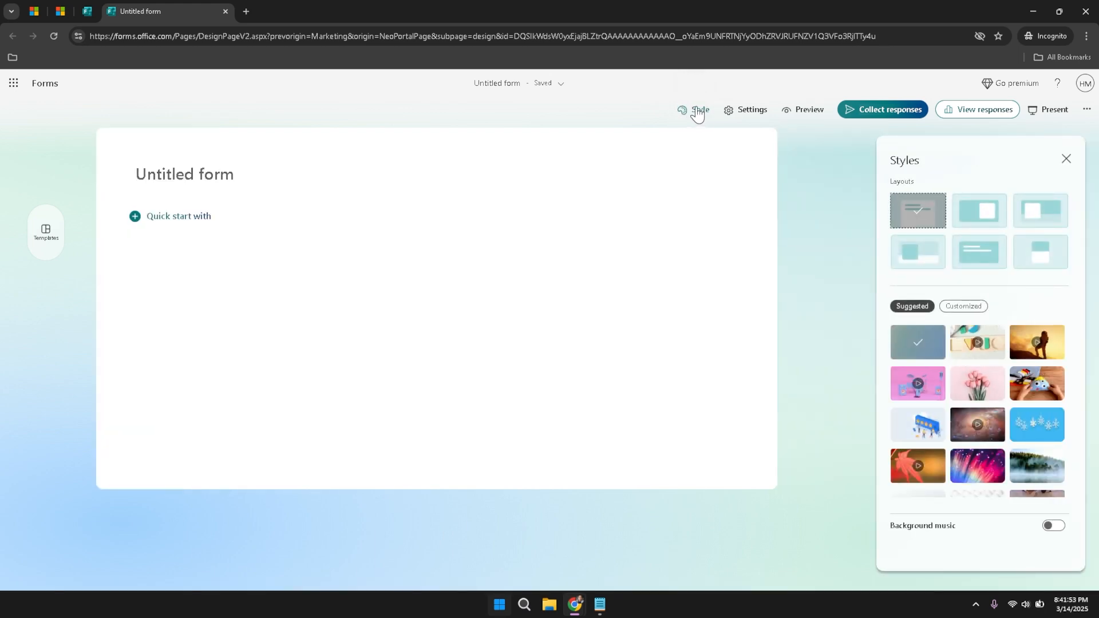
{"action": "left_click", "coordinate": [750, 113]}
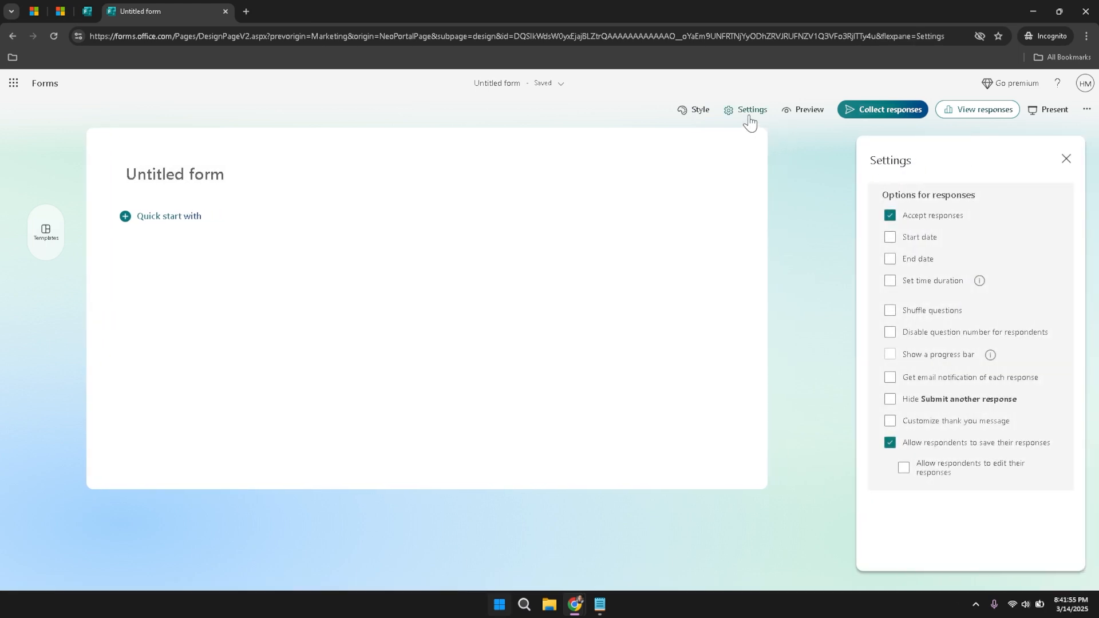
{"action": "left_click", "coordinate": [802, 113]}
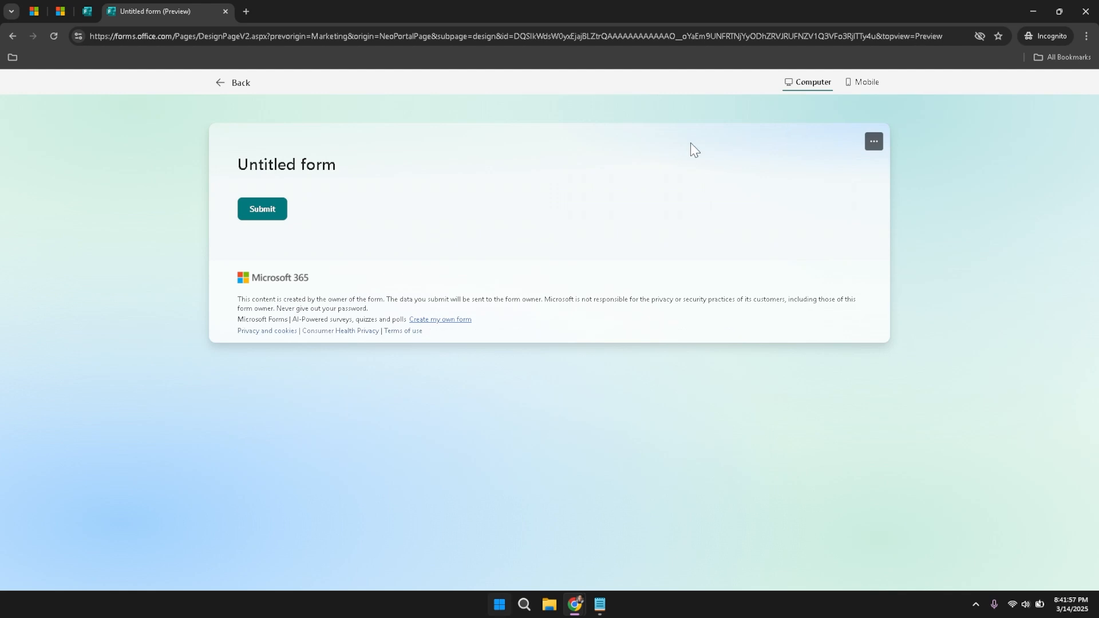
{"action": "left_click", "coordinate": [222, 83]}
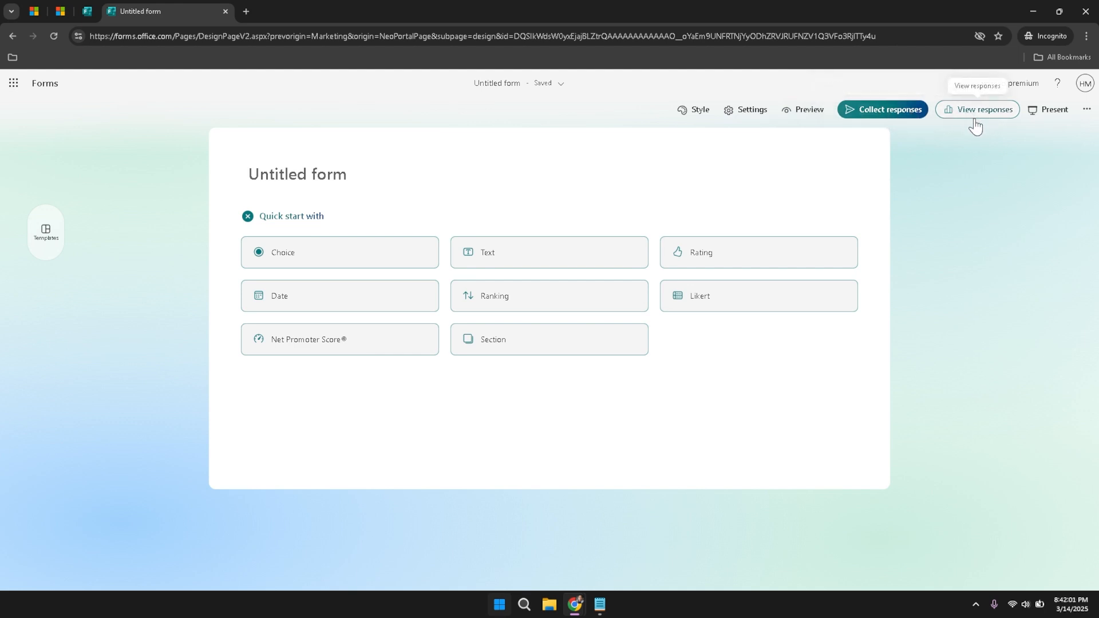
{"action": "left_click", "coordinate": [1087, 110]}
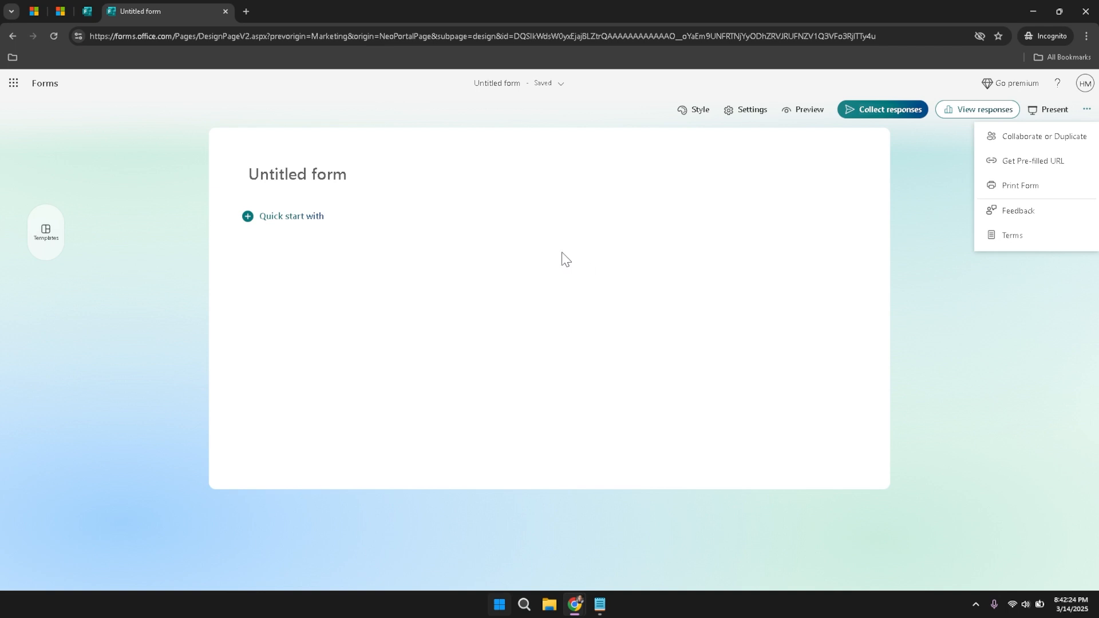
{"action": "left_click", "coordinate": [669, 105]}
Compare the Suggested and Customized backgrounds in the form's style options
{"action": "left_click", "coordinate": [685, 111]}
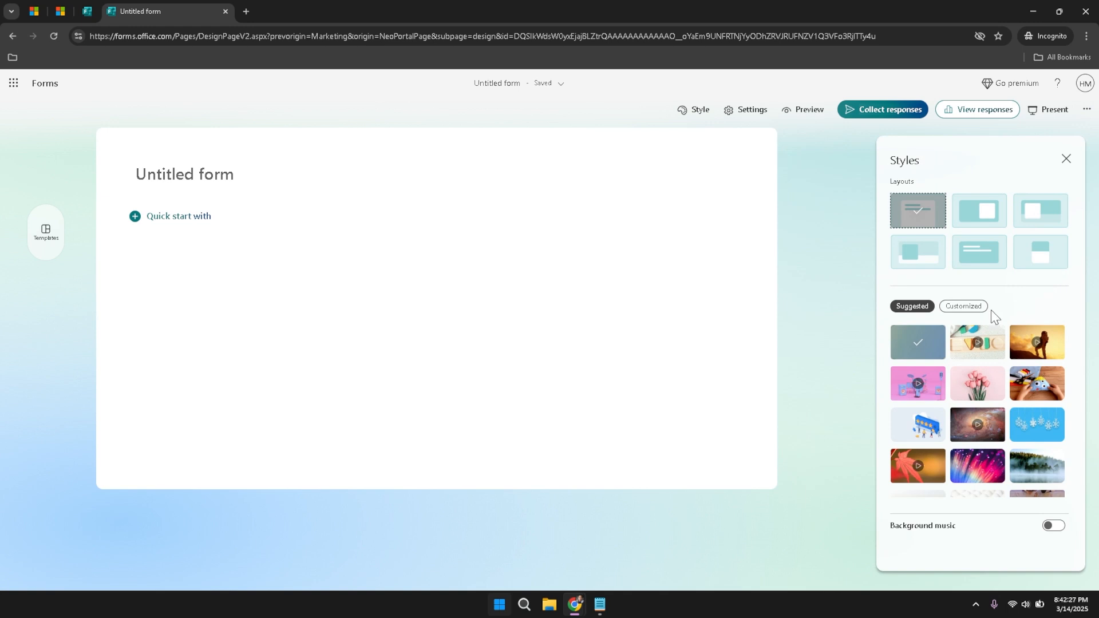
{"action": "left_click", "coordinate": [954, 313]}
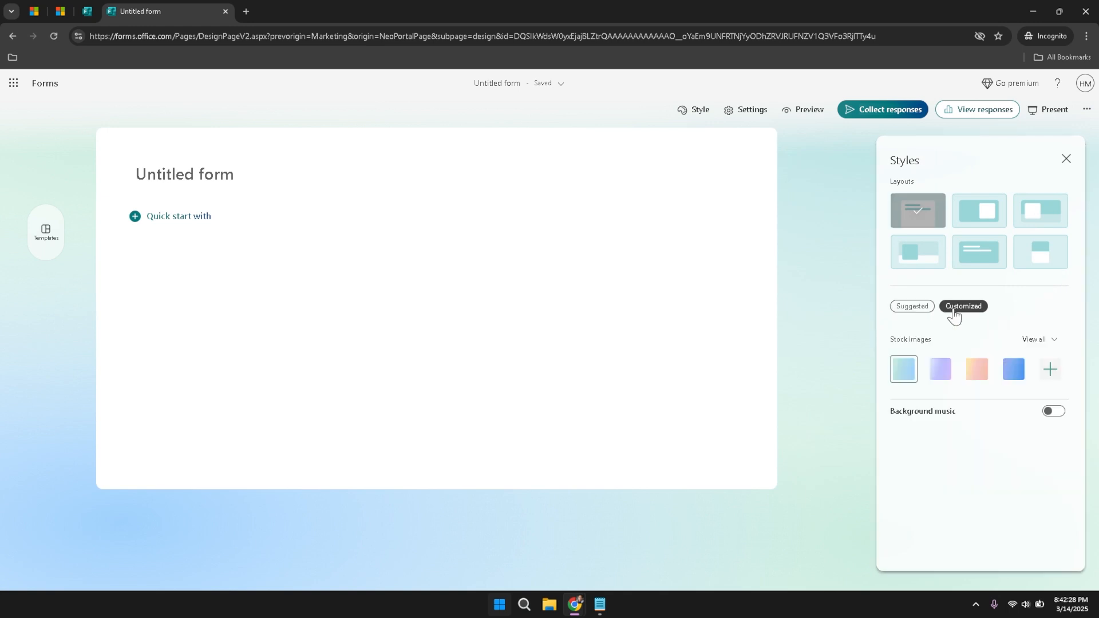
{"action": "left_click", "coordinate": [912, 309]}
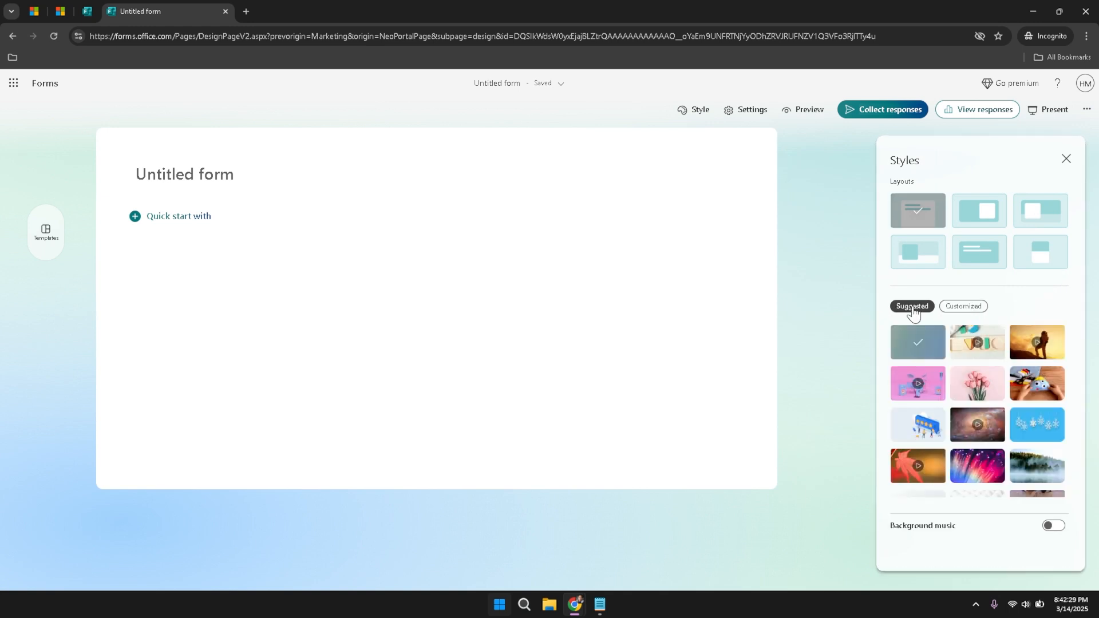
{"action": "left_click", "coordinate": [955, 312]}
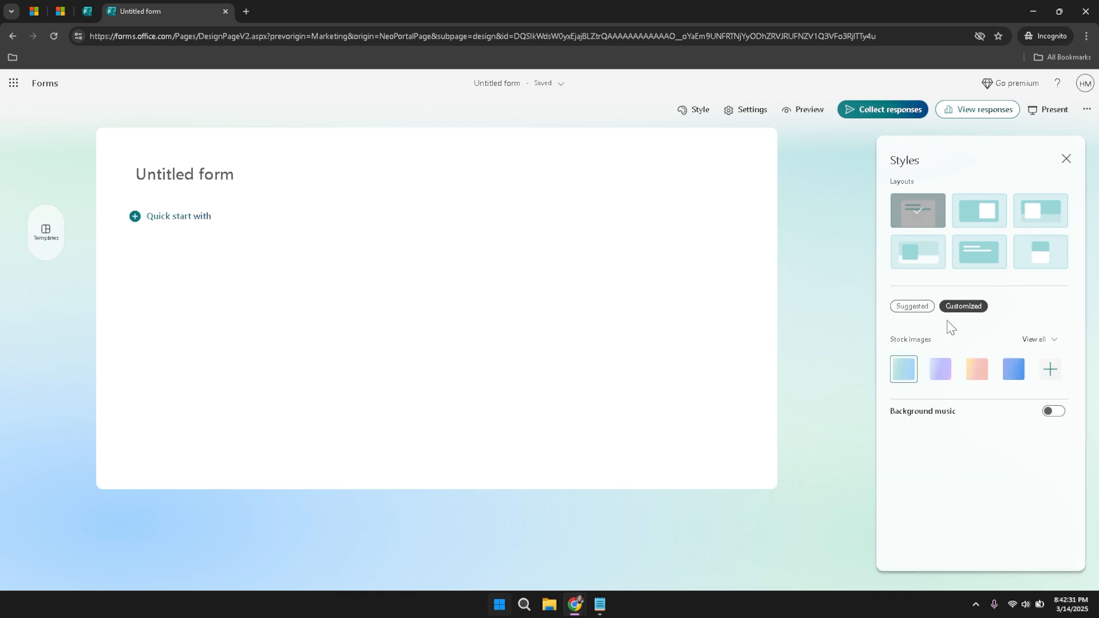
{"action": "left_click", "coordinate": [920, 313]}
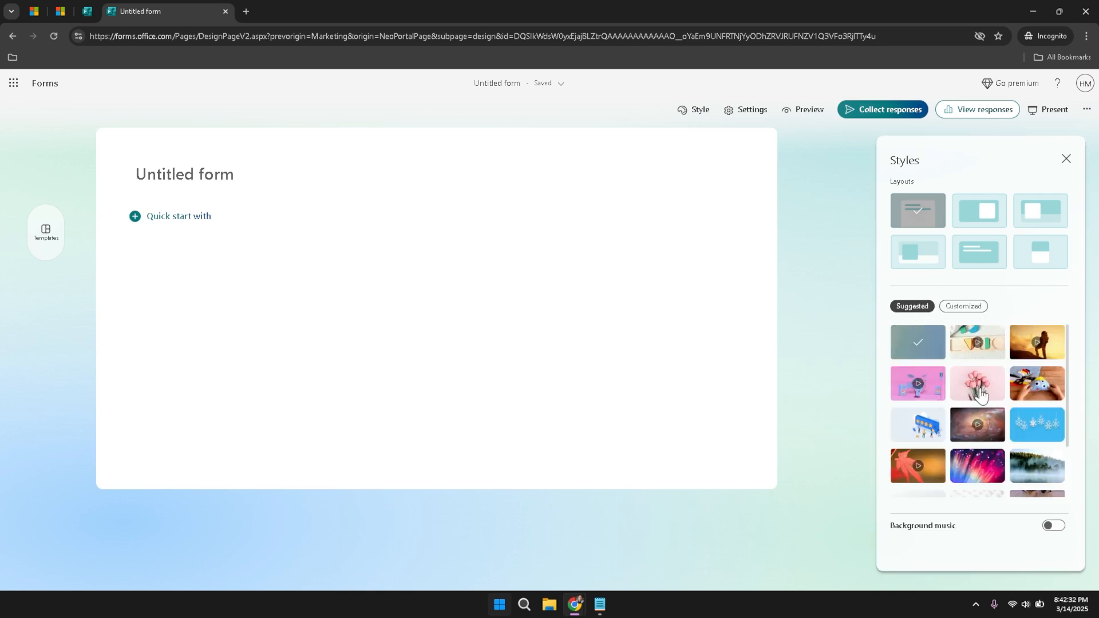
Try the tulip and felt toy backgrounds, and apply the galaxy background from the suggested styles to the form
{"action": "left_click", "coordinate": [977, 390]}
{"action": "left_click", "coordinate": [1037, 386]}
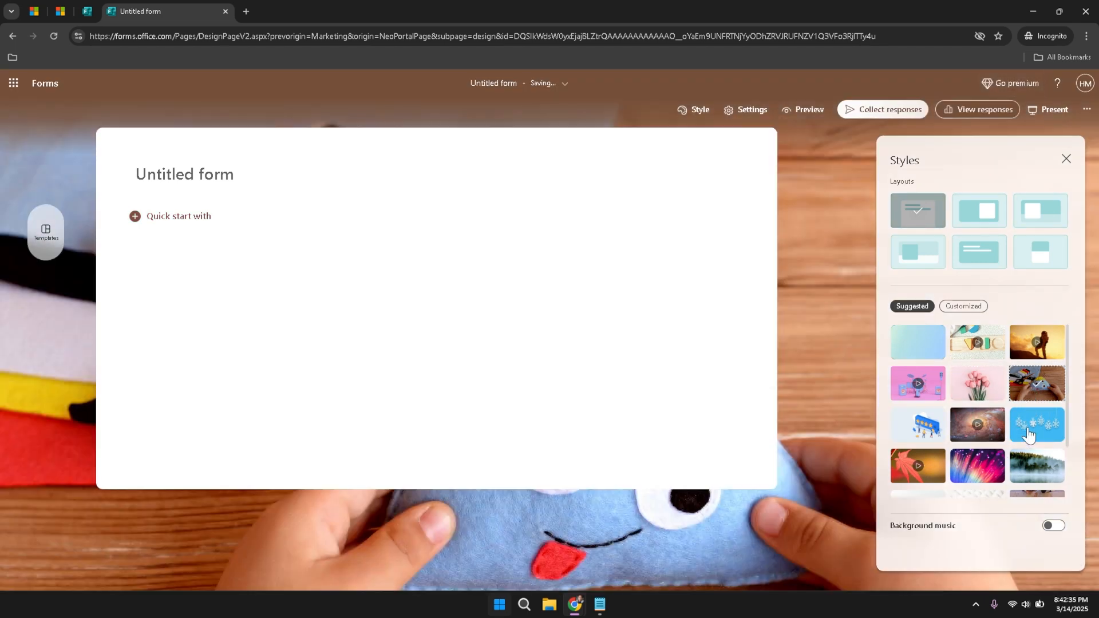
{"action": "scroll", "coordinate": [1024, 435], "scroll_direction": "down", "scroll_amount": 1}
{"action": "left_click", "coordinate": [989, 369]}
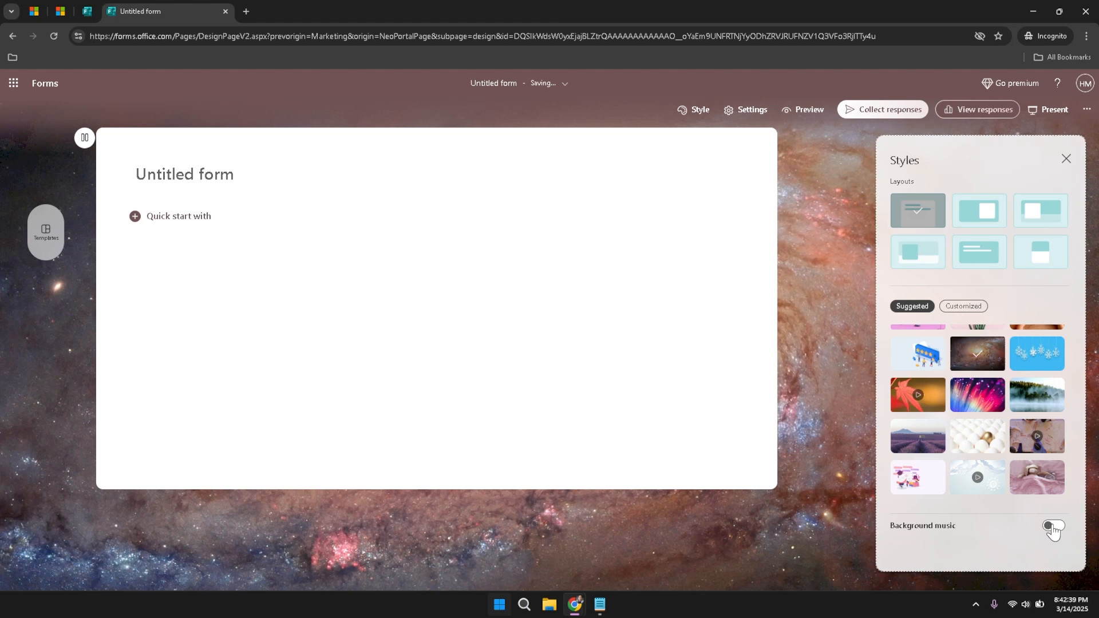
Turn on background music for the form and choose the Parallel track
{"action": "left_click", "coordinate": [1052, 526]}
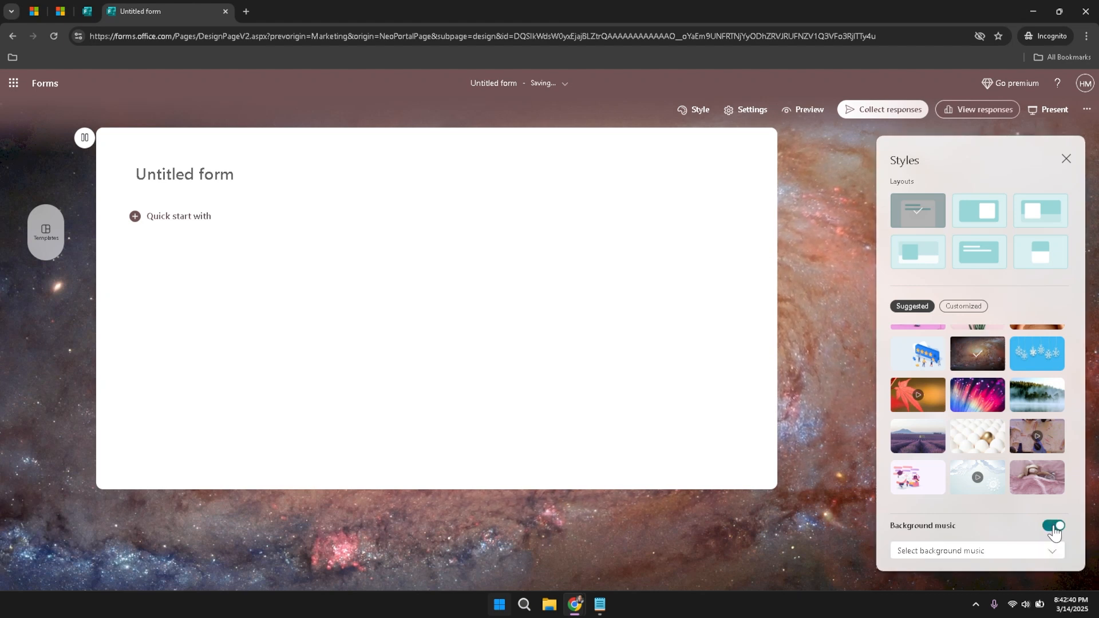
{"action": "left_click", "coordinate": [1053, 527]}
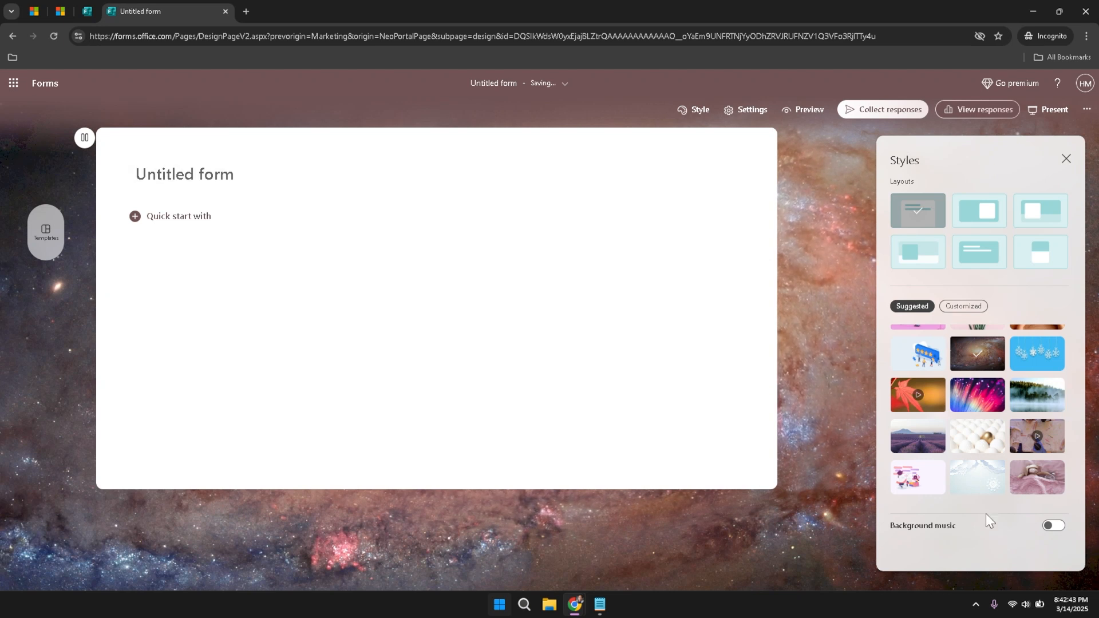
{"action": "left_click", "coordinate": [1048, 527]}
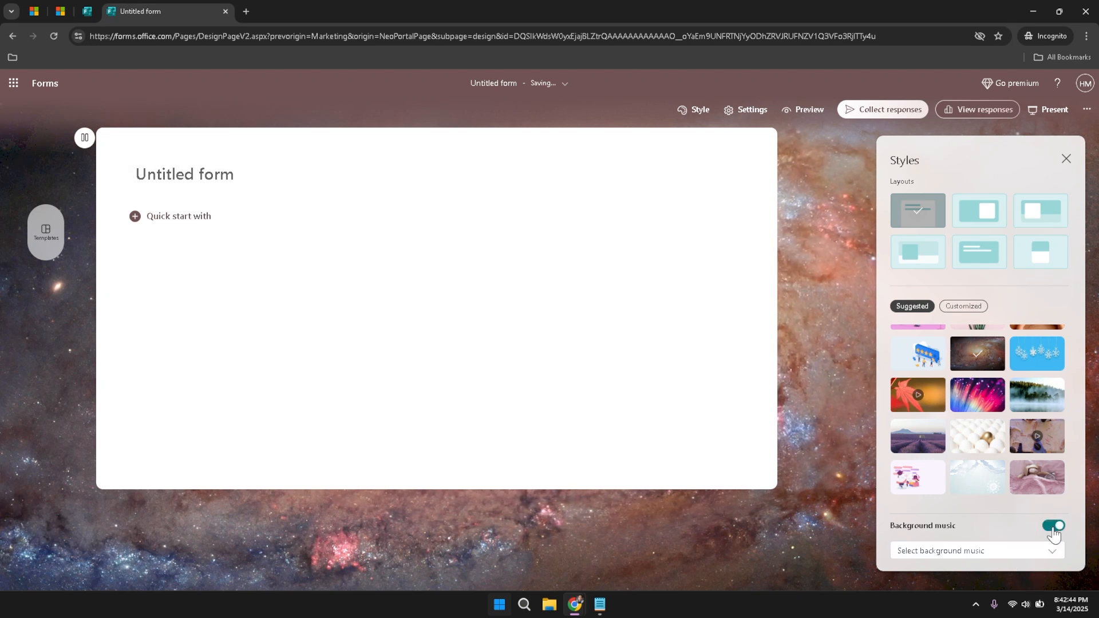
{"action": "left_click", "coordinate": [1022, 551]}
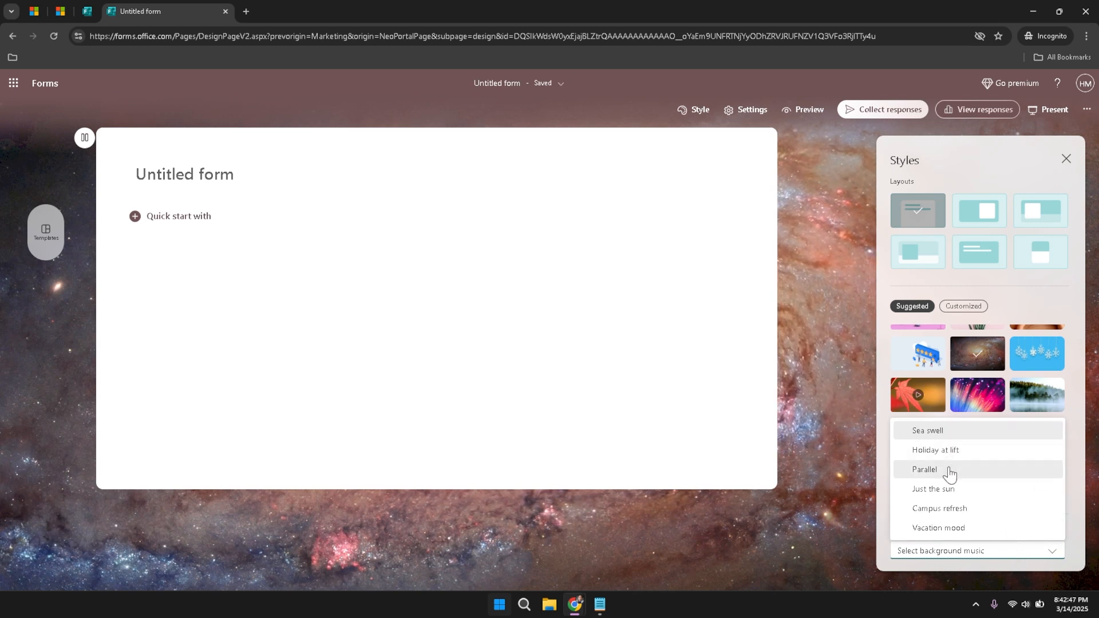
{"action": "left_click", "coordinate": [951, 471]}
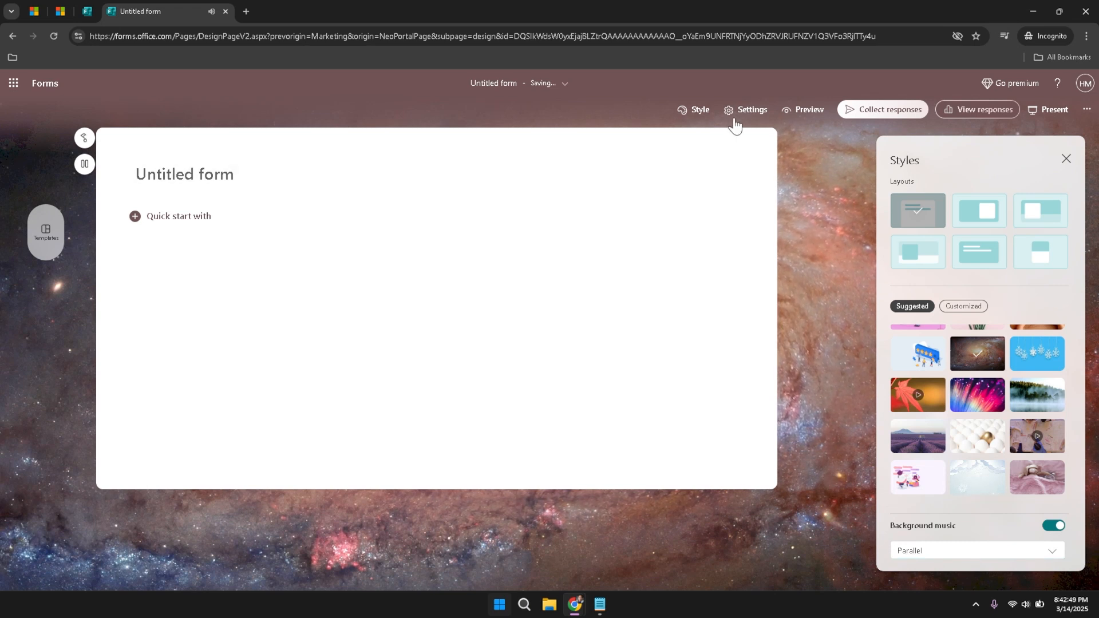
Check the available background music tracks and turn off the form's background music
{"action": "left_click", "coordinate": [1051, 552]}
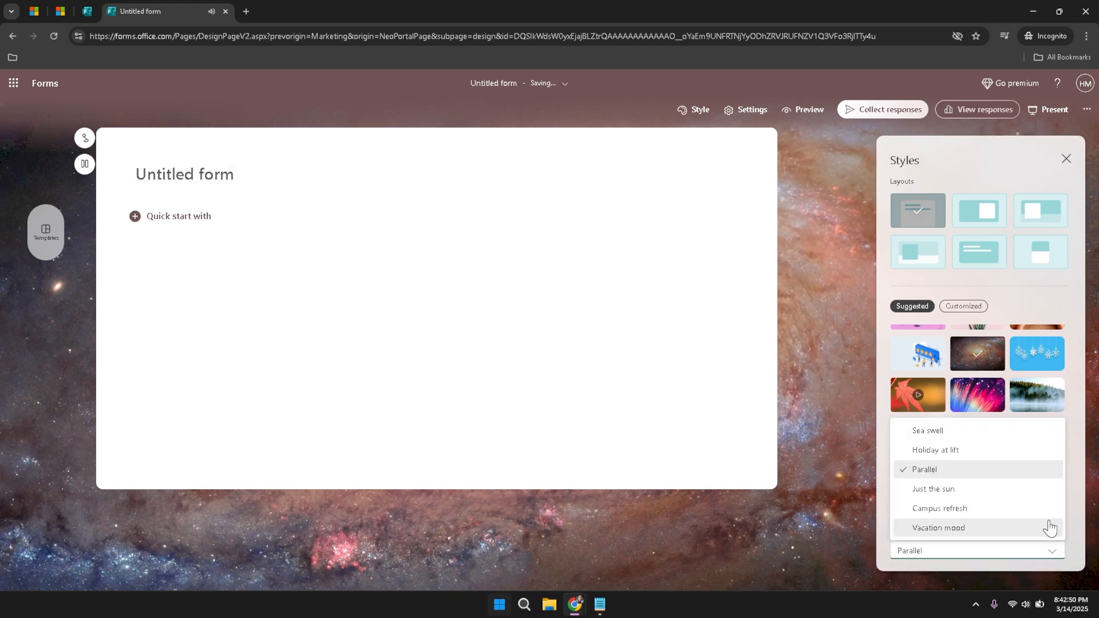
{"action": "left_click", "coordinate": [1085, 530]}
{"action": "left_click", "coordinate": [1054, 527]}
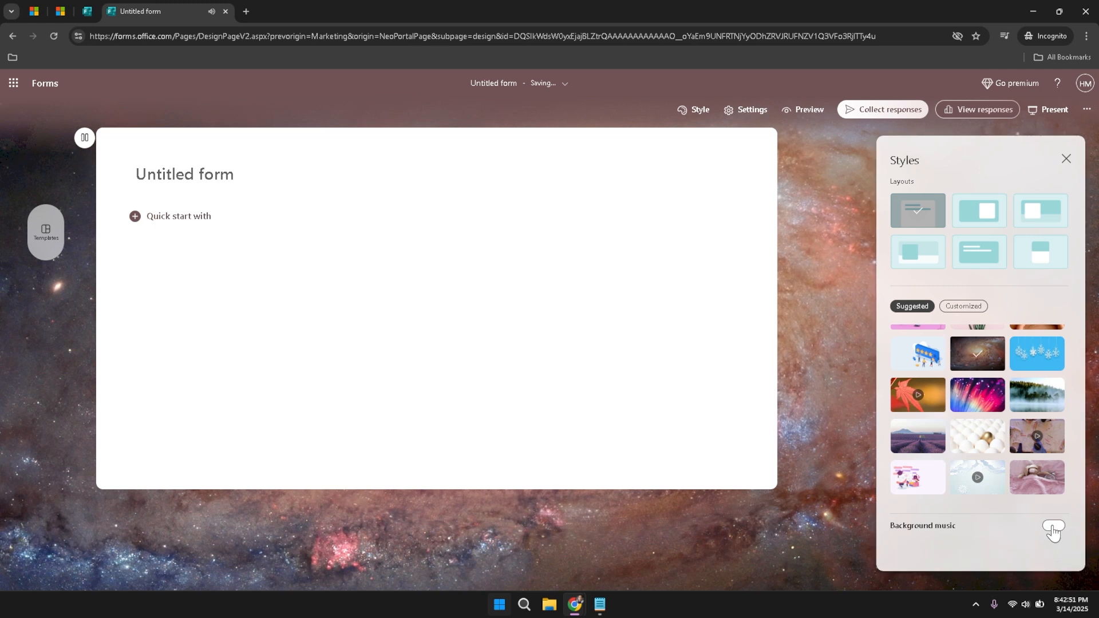
Review the form's response settings, compare its computer and mobile previews, and return to the form editor
{"action": "left_click", "coordinate": [753, 114]}
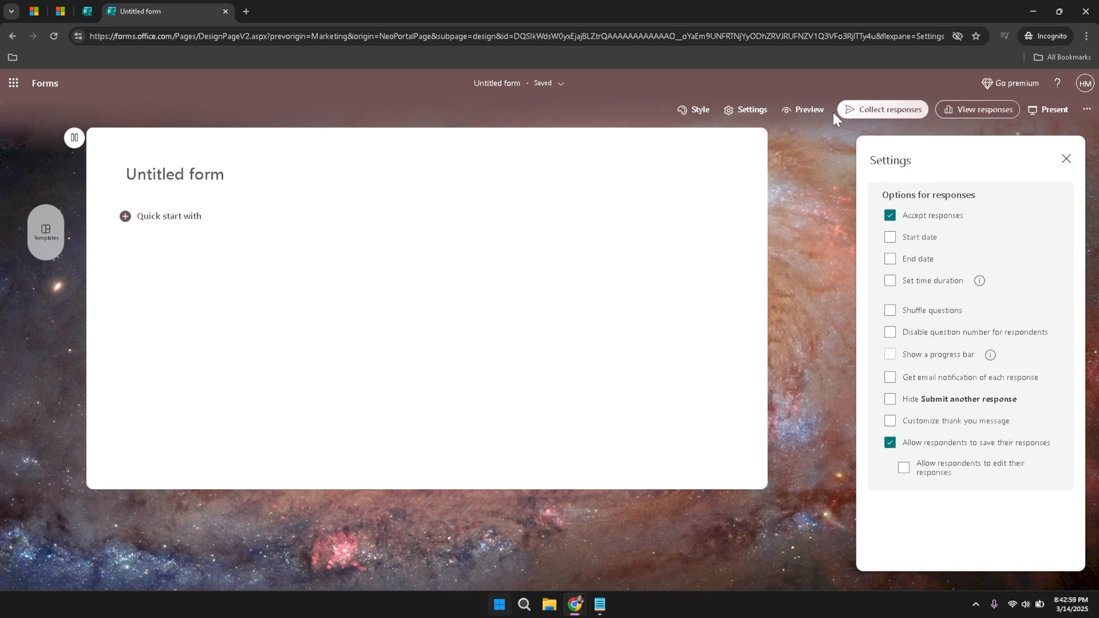
{"action": "left_click", "coordinate": [815, 111]}
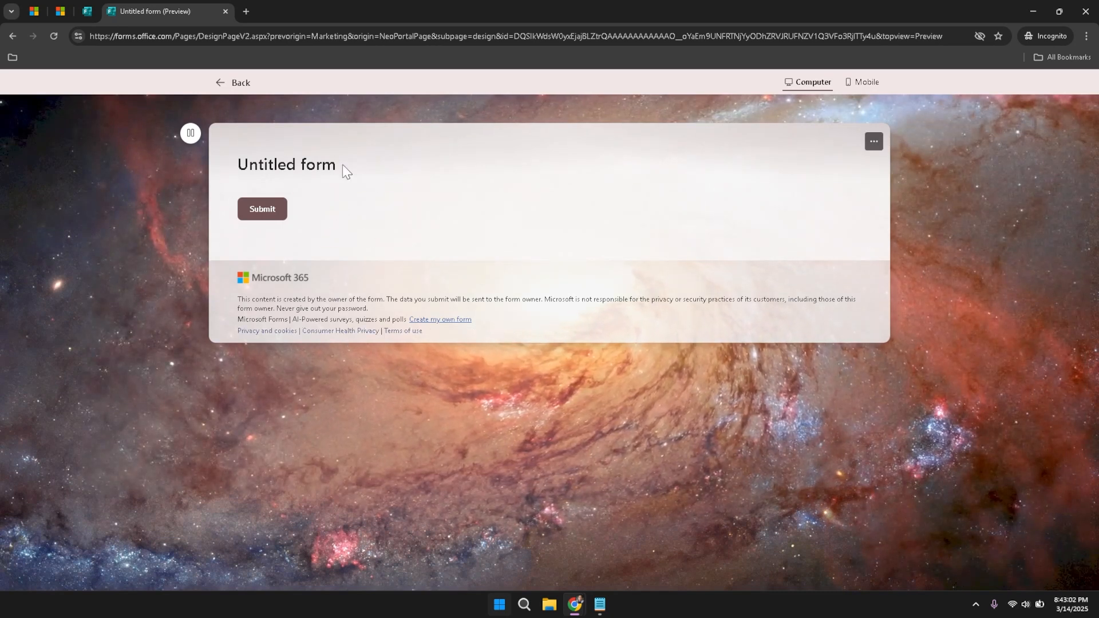
{"action": "left_click", "coordinate": [807, 86]}
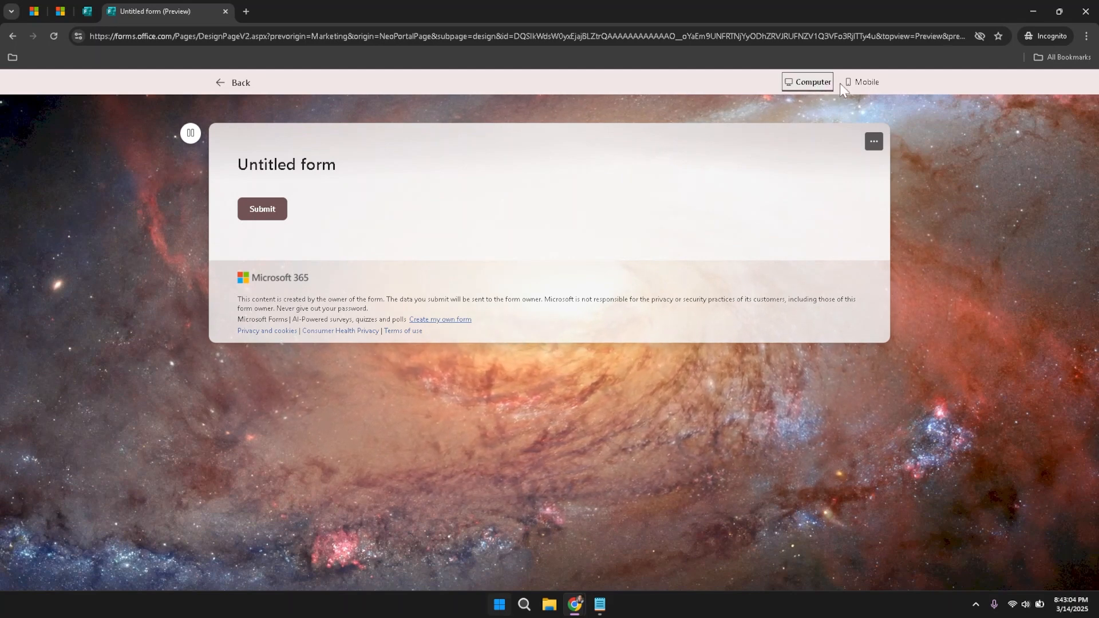
{"action": "left_click", "coordinate": [866, 85]}
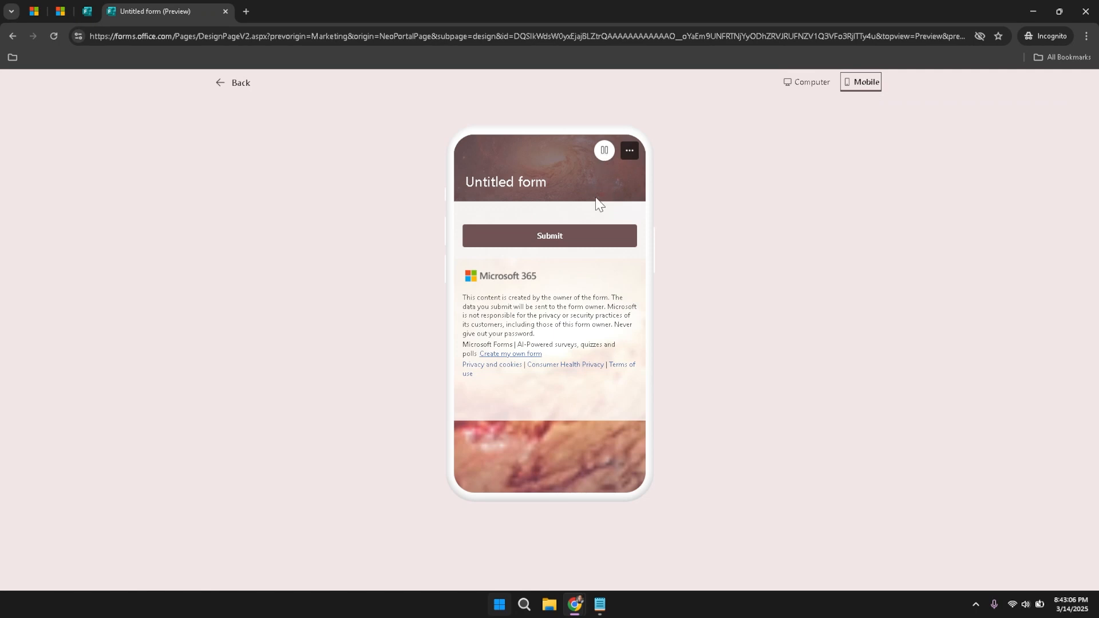
{"action": "left_click", "coordinate": [817, 85]}
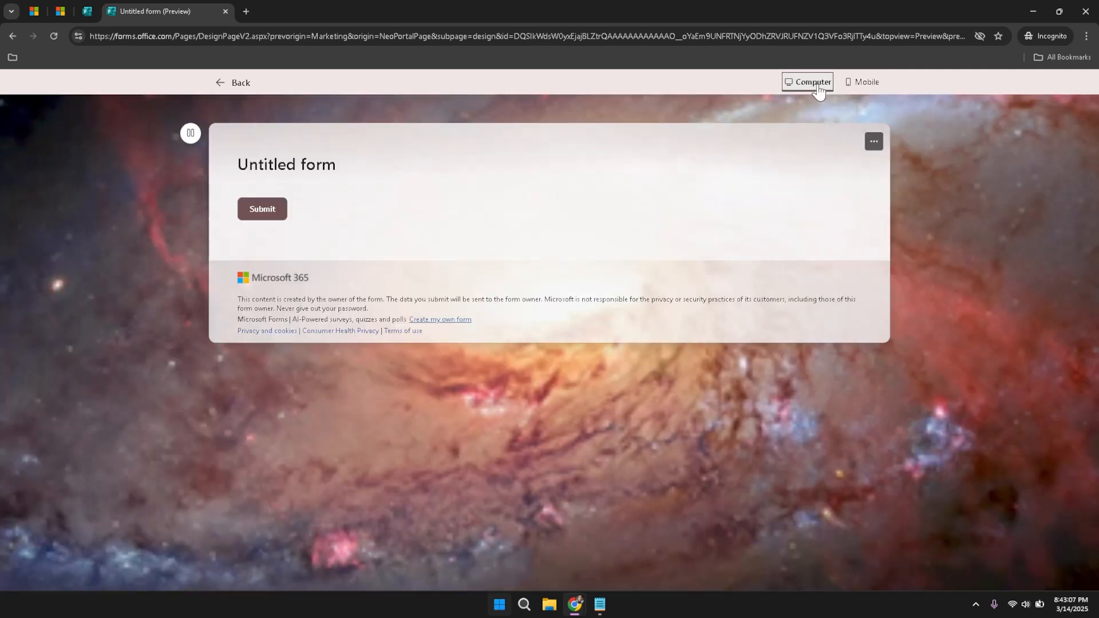
{"action": "left_click", "coordinate": [849, 85]}
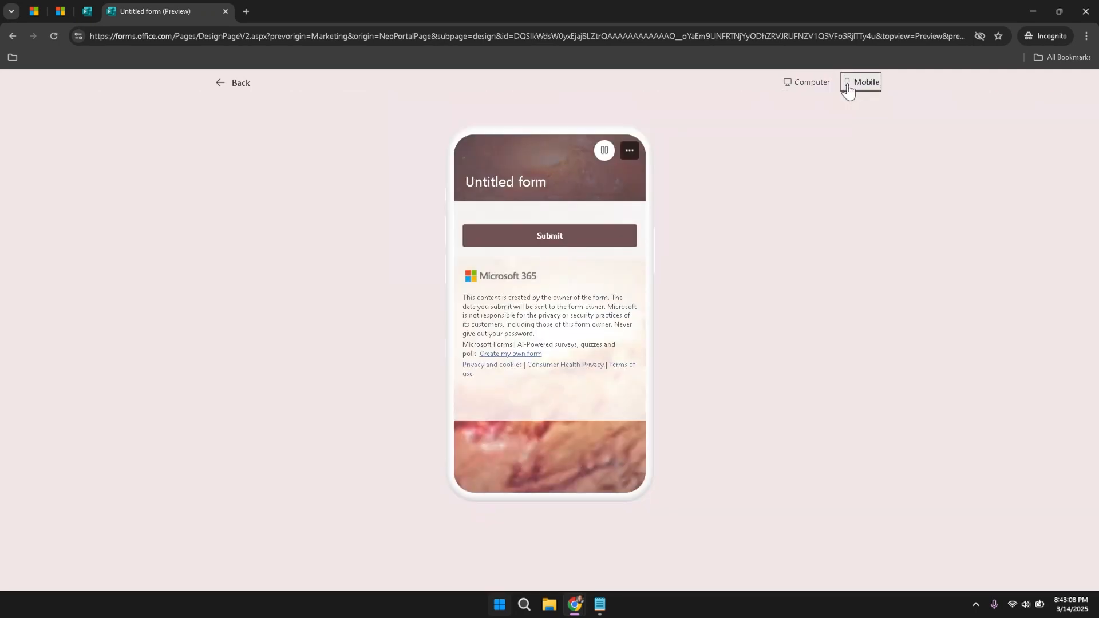
{"action": "left_click", "coordinate": [807, 87]}
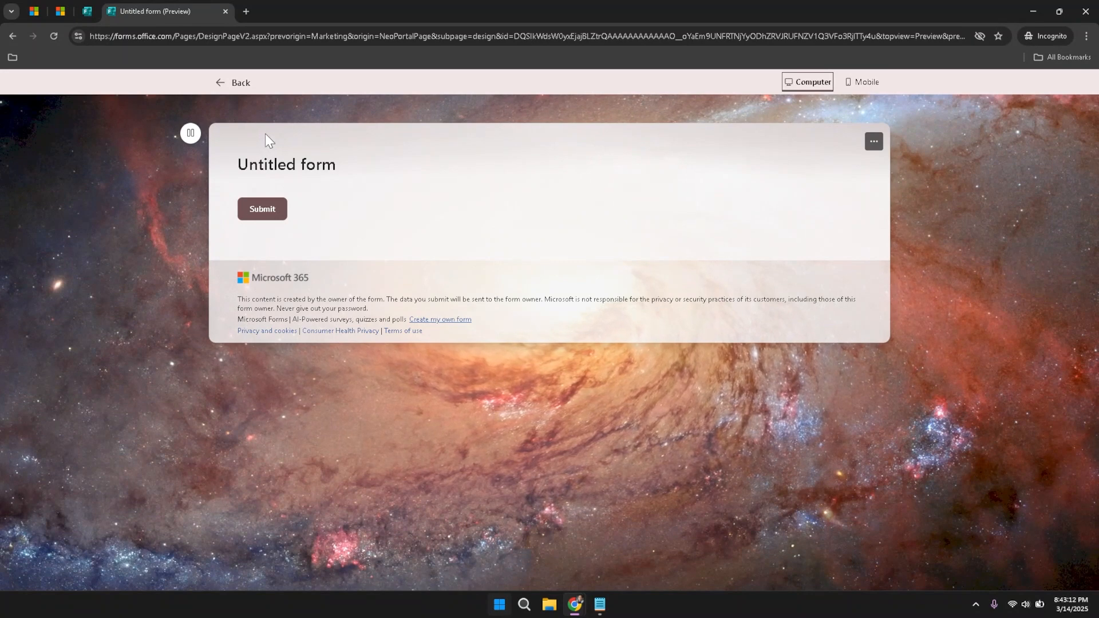
{"action": "left_click", "coordinate": [244, 84]}
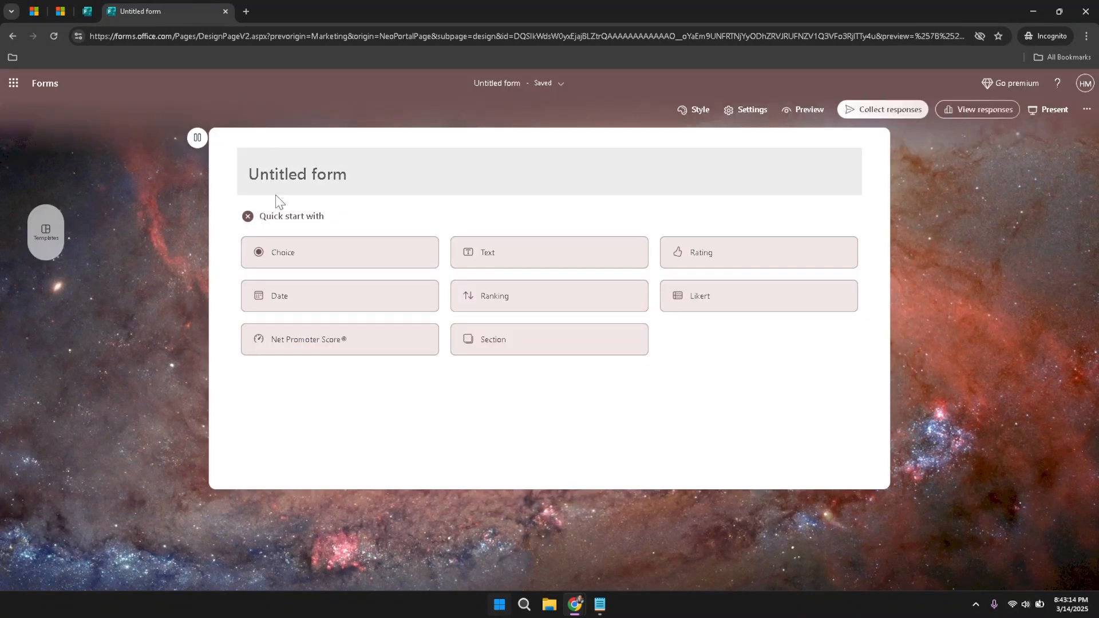
Add a Choice question to the untitled form from the quick start question types
{"action": "left_click", "coordinate": [279, 217]}
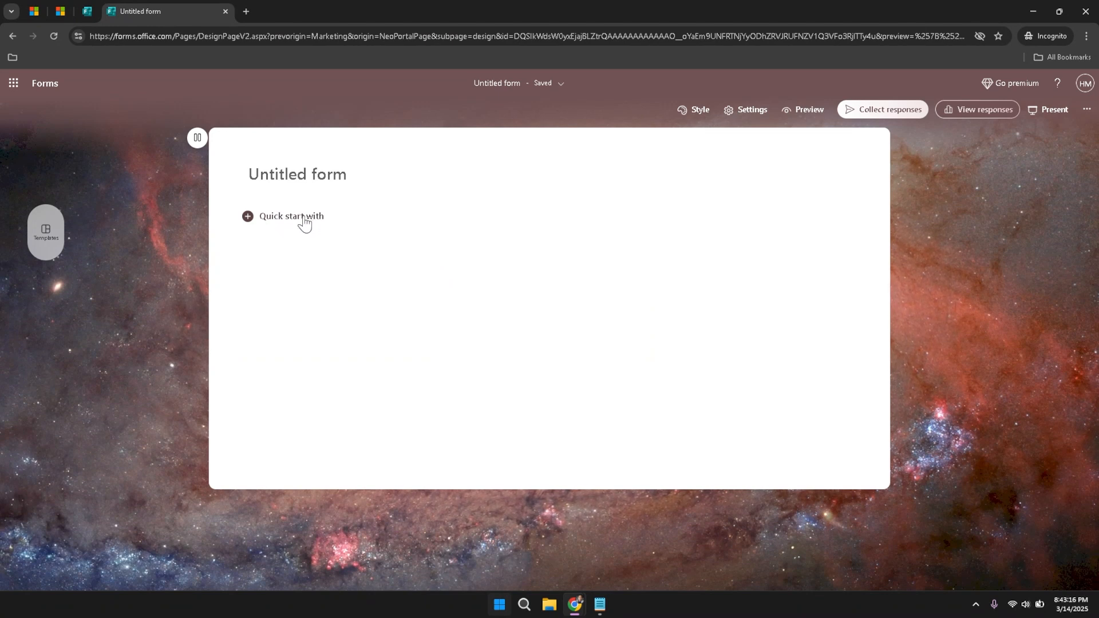
{"action": "left_click", "coordinate": [303, 223]}
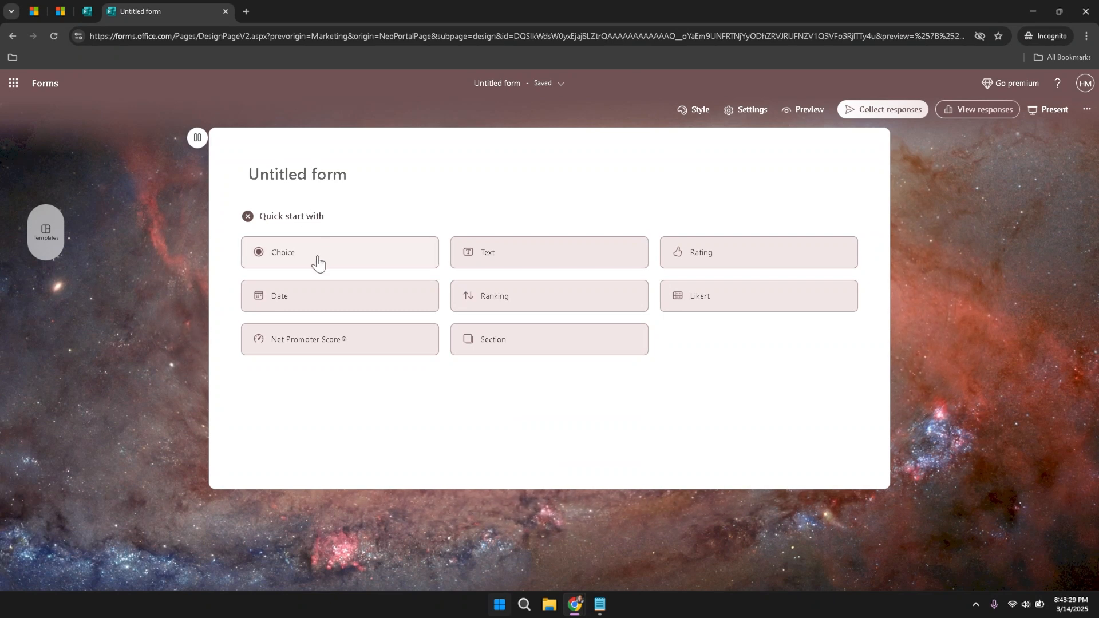
{"action": "left_click", "coordinate": [276, 259]}
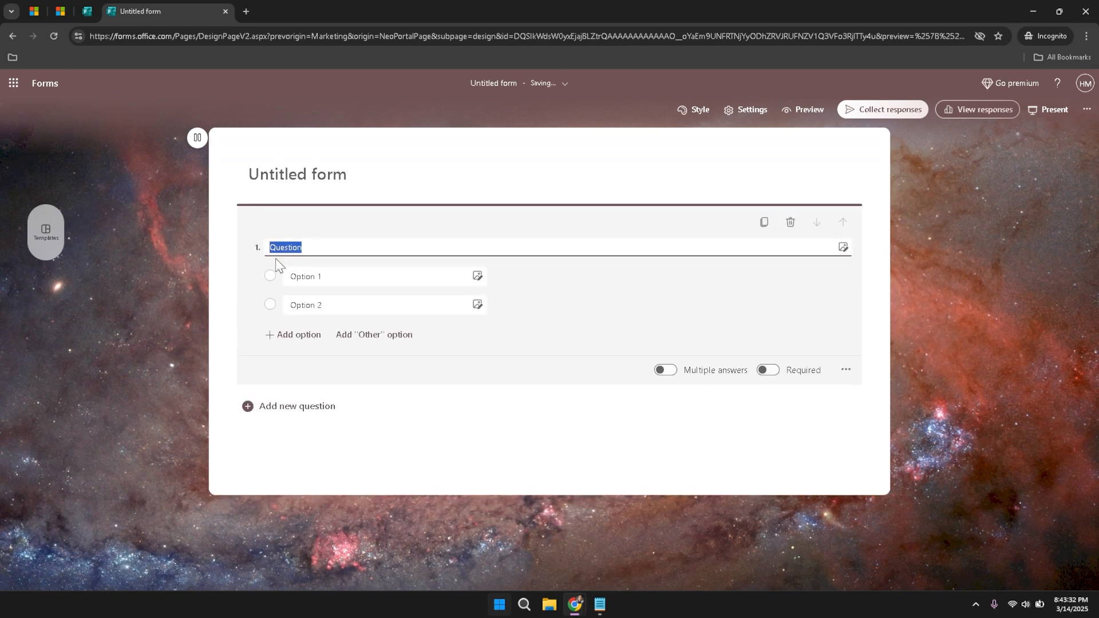
Examine the editable question text and both answer option fields of the choice question
{"action": "left_click", "coordinate": [304, 246]}
{"action": "left_click", "coordinate": [353, 277]}
{"action": "left_click", "coordinate": [374, 303]}
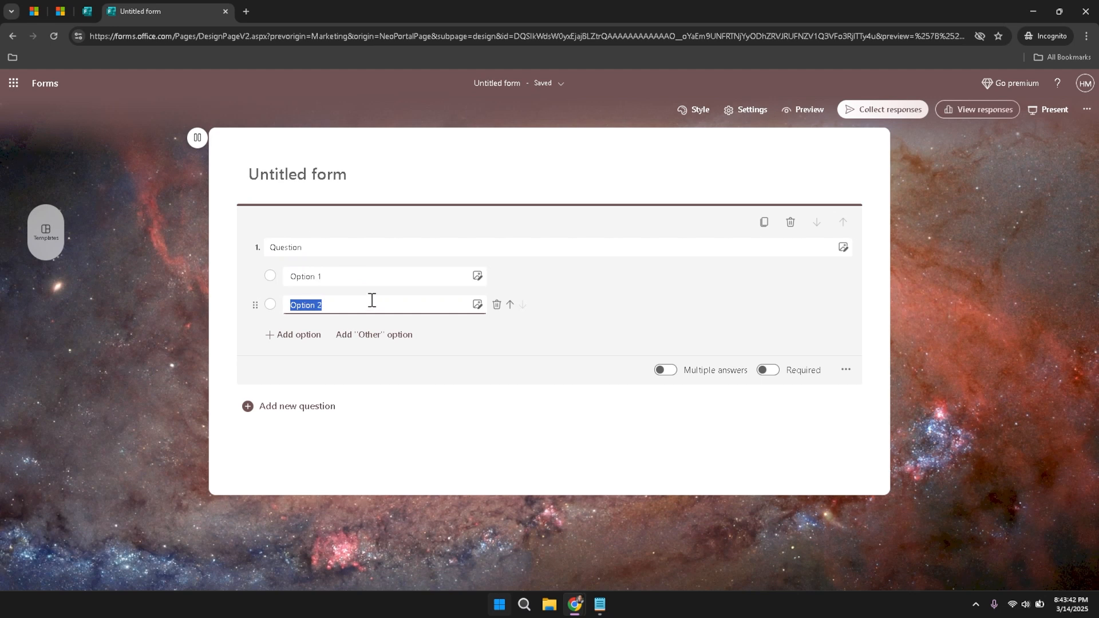
{"action": "left_click", "coordinate": [364, 252]}
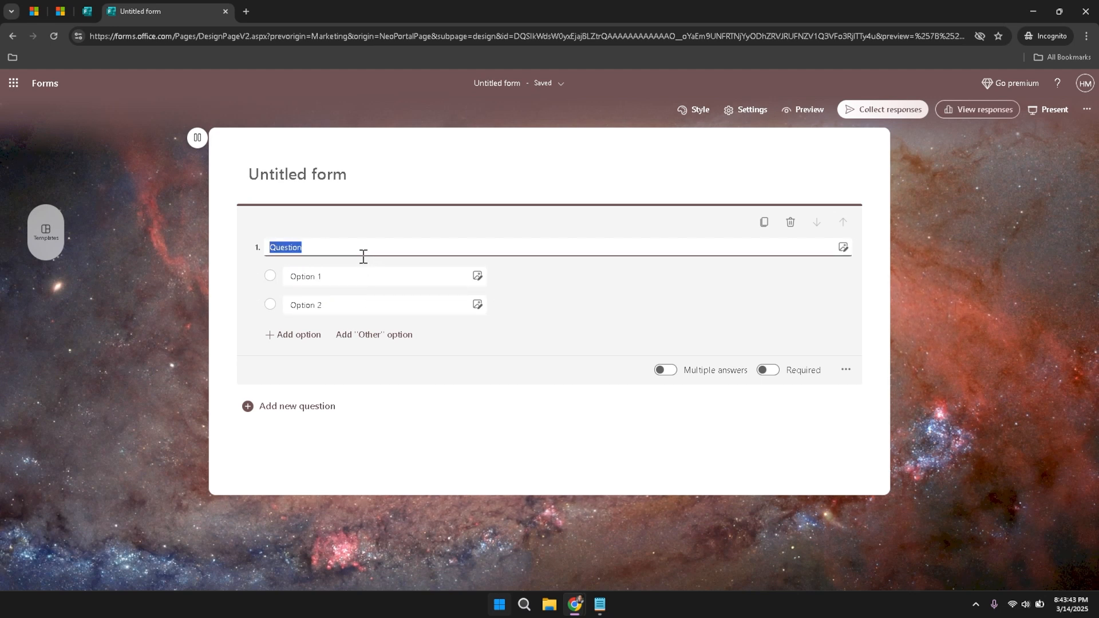
{"action": "left_click", "coordinate": [383, 221]}
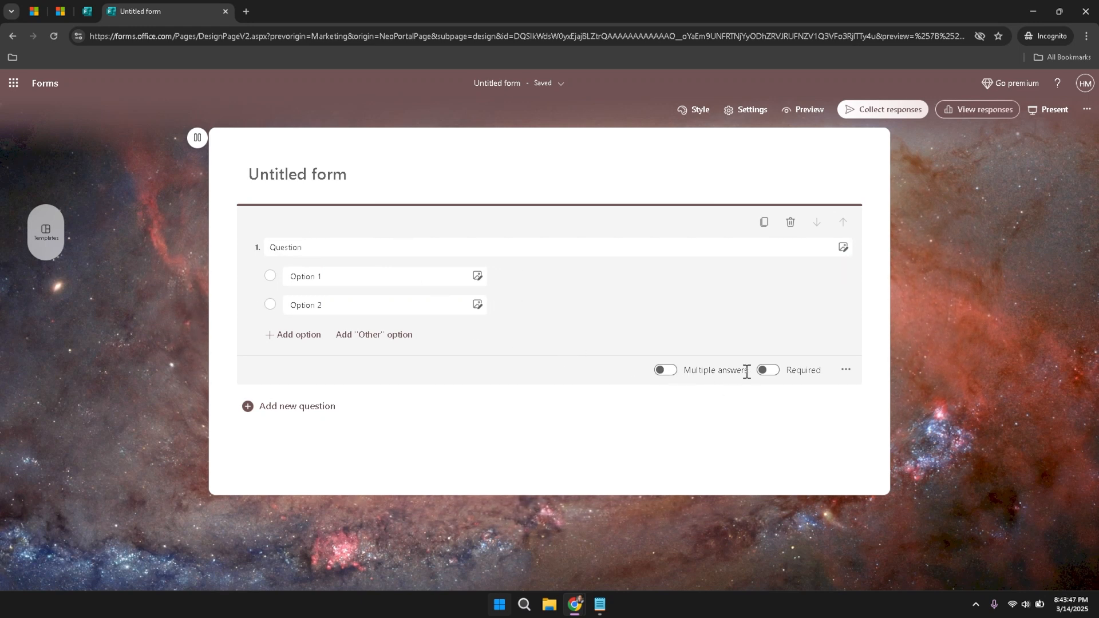
Try the Required and Multiple answers settings on the choice question and switch both off again
{"action": "left_click", "coordinate": [774, 371]}
{"action": "left_click", "coordinate": [667, 372]}
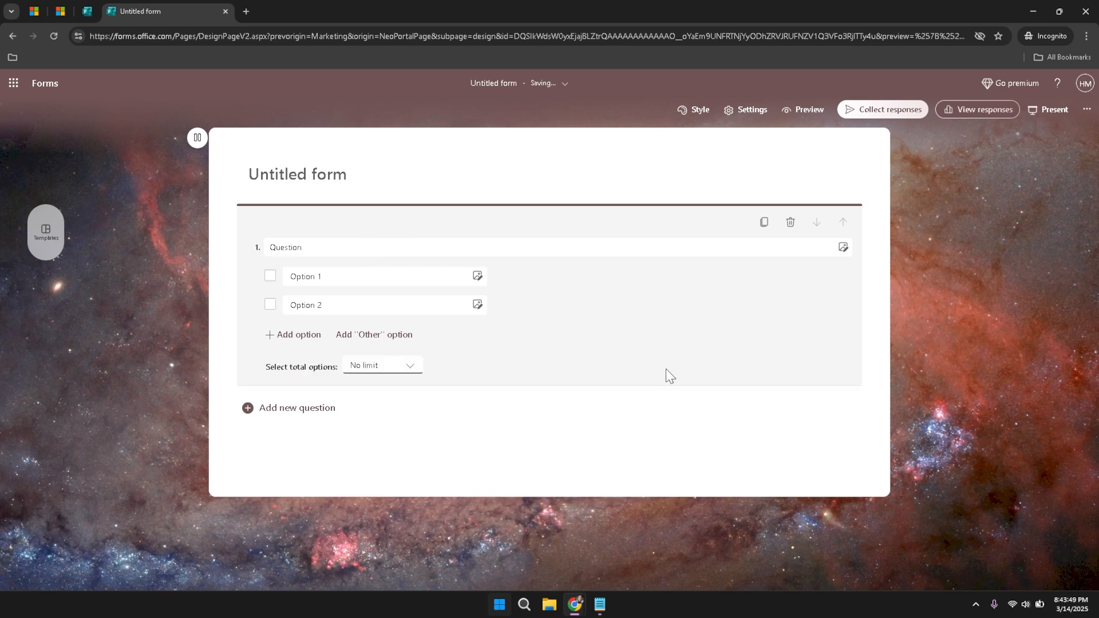
{"action": "left_click", "coordinate": [671, 400]}
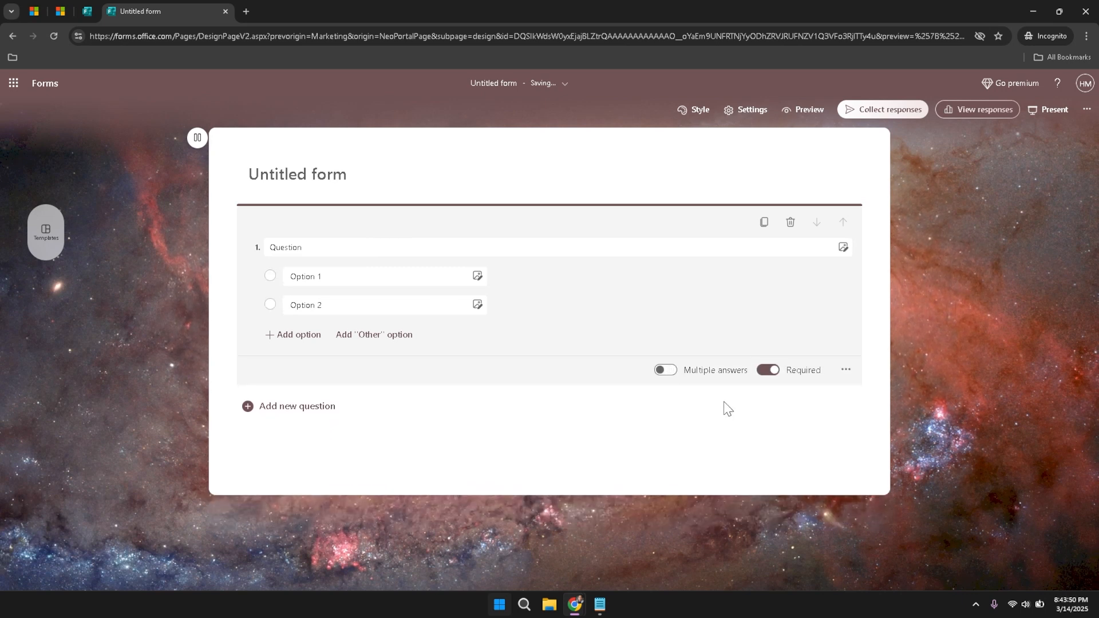
{"action": "left_click", "coordinate": [768, 370]}
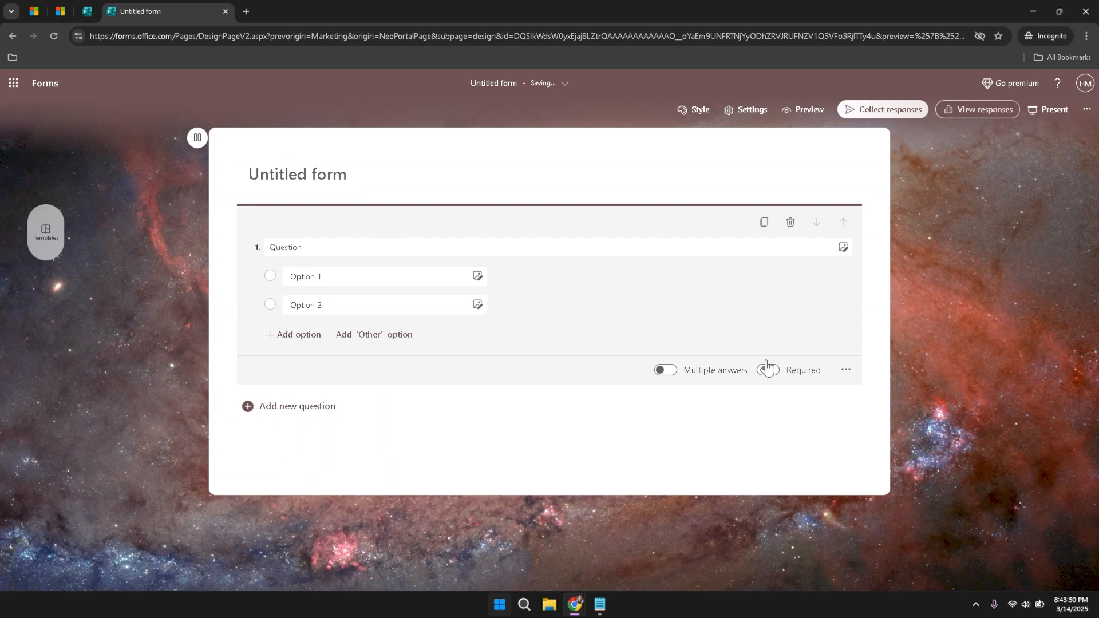
Duplicate the choice question and delete the copy
{"action": "left_click", "coordinate": [764, 223]}
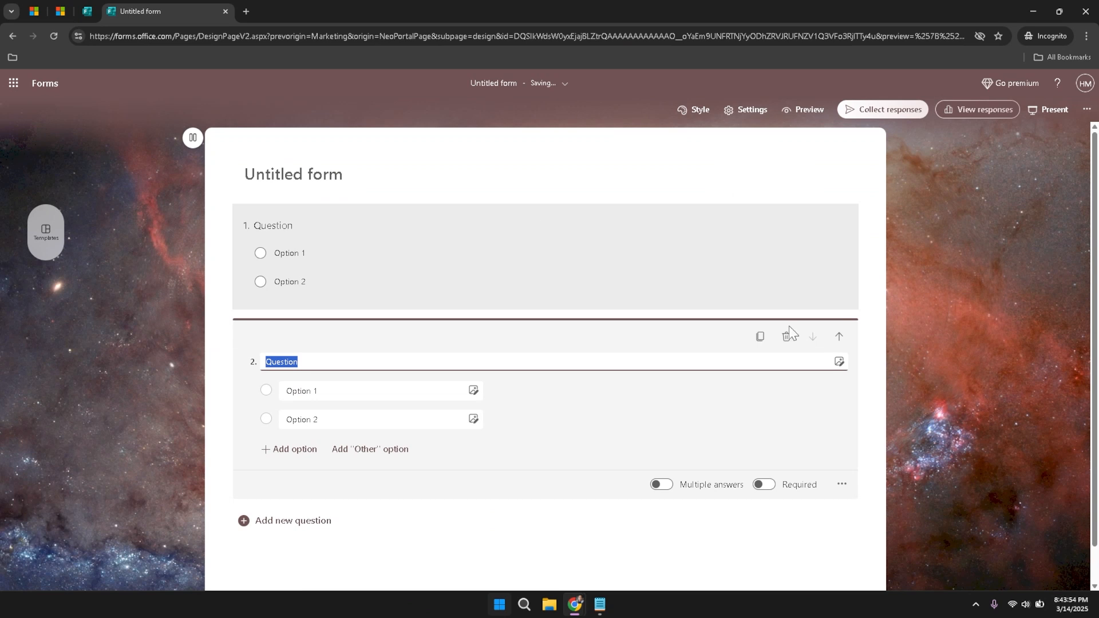
{"action": "left_click", "coordinate": [787, 337]}
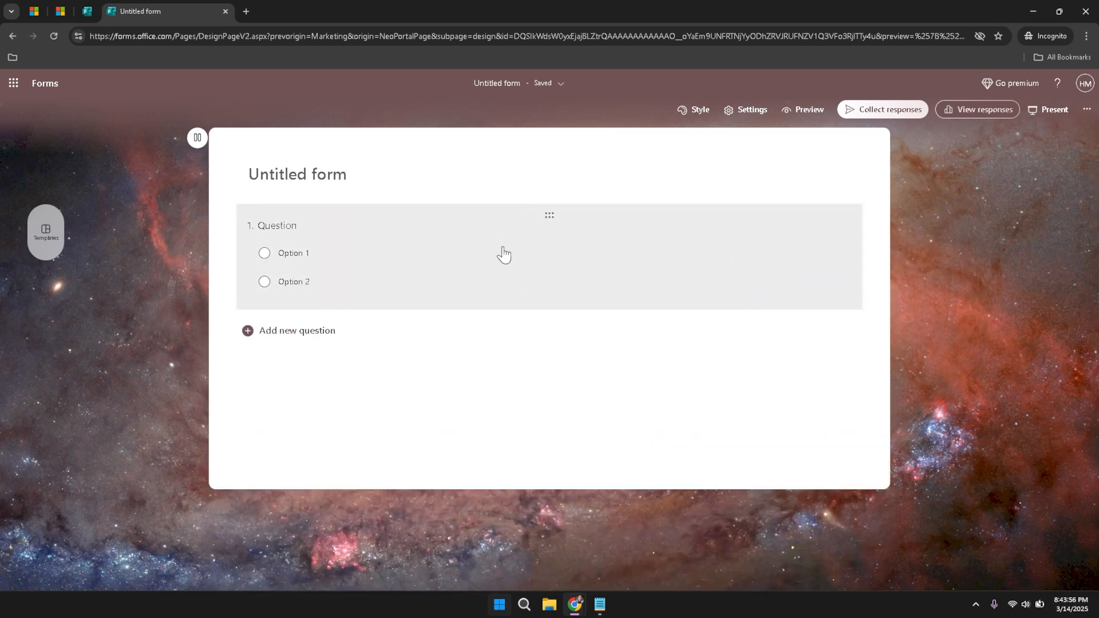
Examine the choice question's editing options, the form's title and description fields, and the question types available for a new question
{"action": "left_click", "coordinate": [585, 269]}
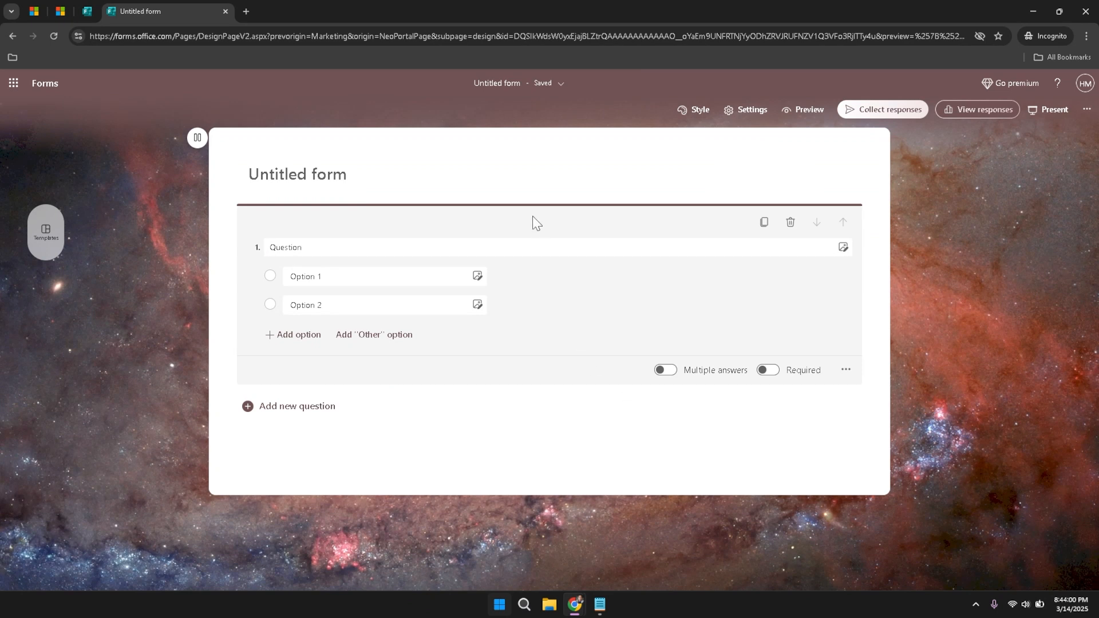
{"action": "left_click", "coordinate": [531, 163]}
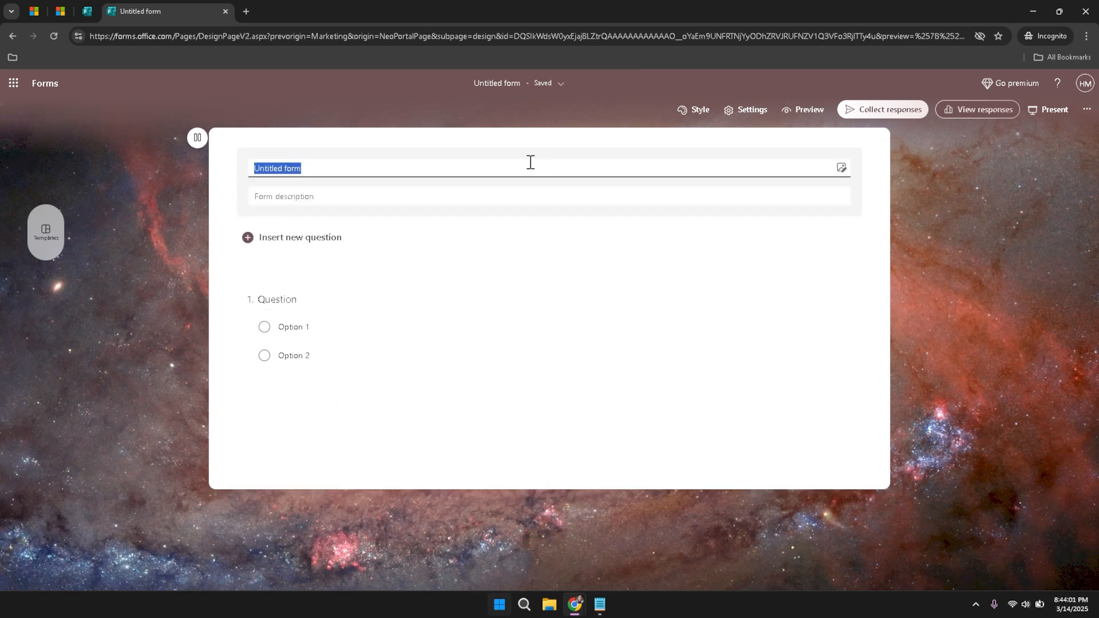
{"action": "left_click", "coordinate": [500, 135]}
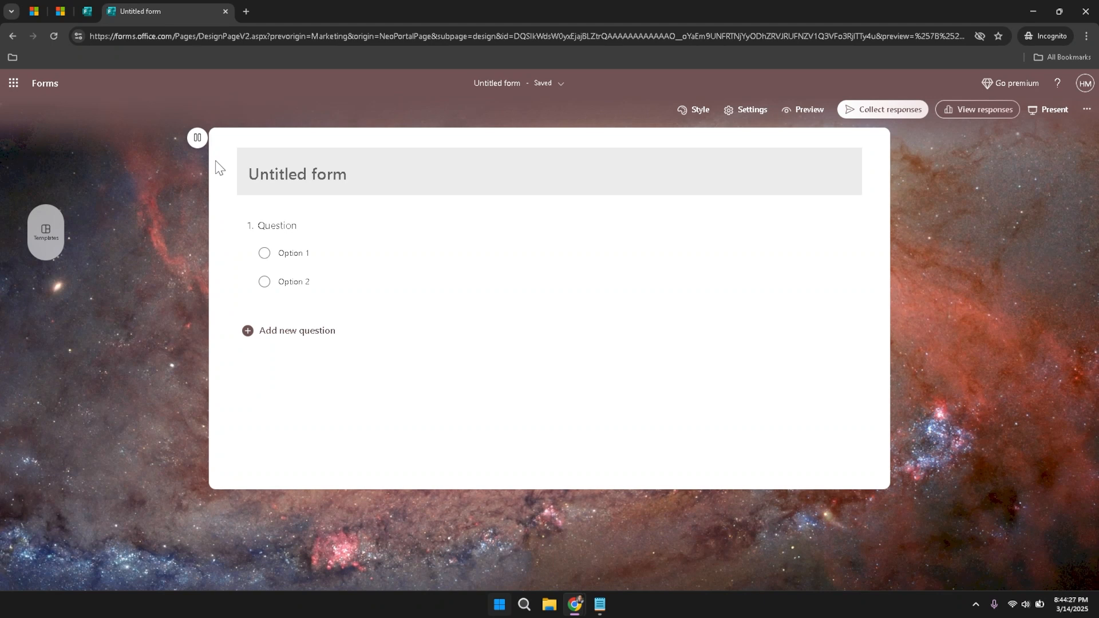
{"action": "left_click", "coordinate": [316, 340]}
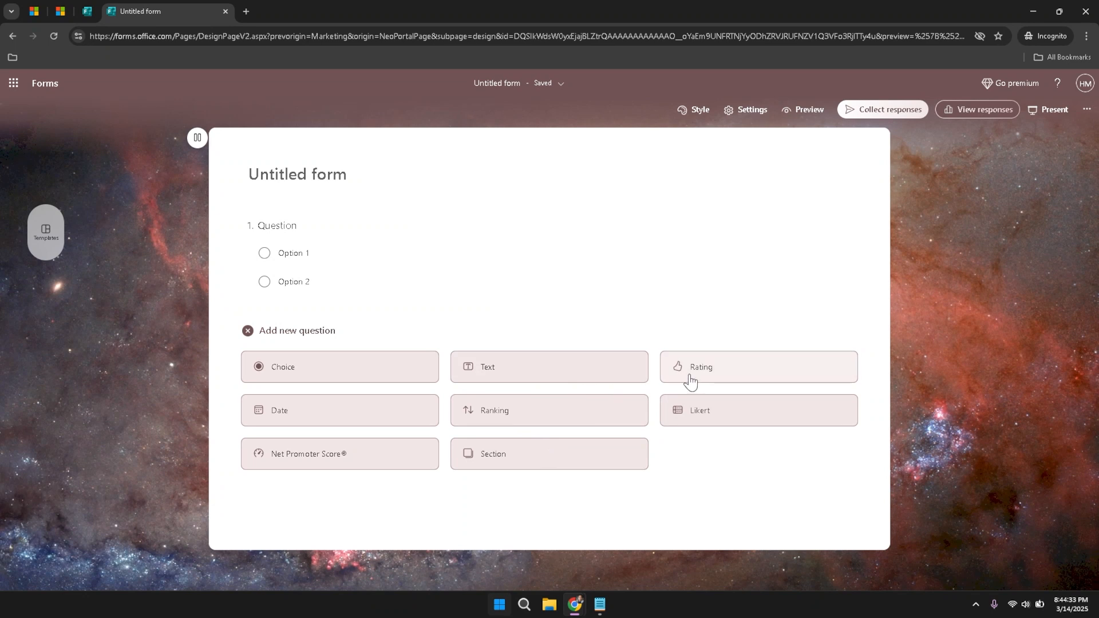
{"action": "left_click", "coordinate": [575, 319]}
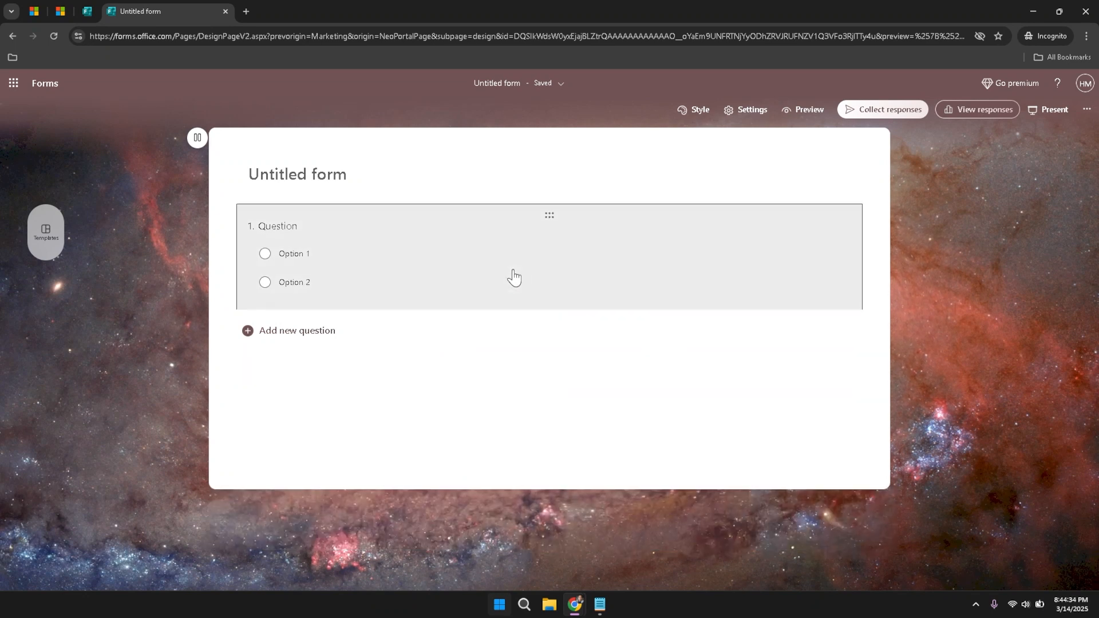
{"action": "left_click", "coordinate": [513, 275]}
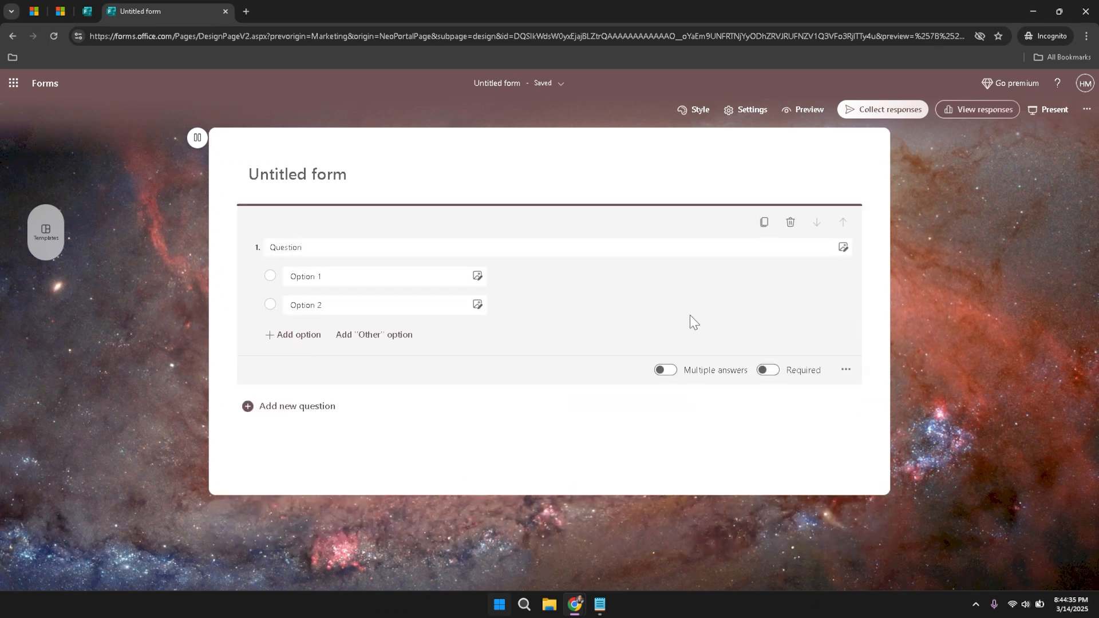
{"action": "left_click", "coordinate": [916, 317]}
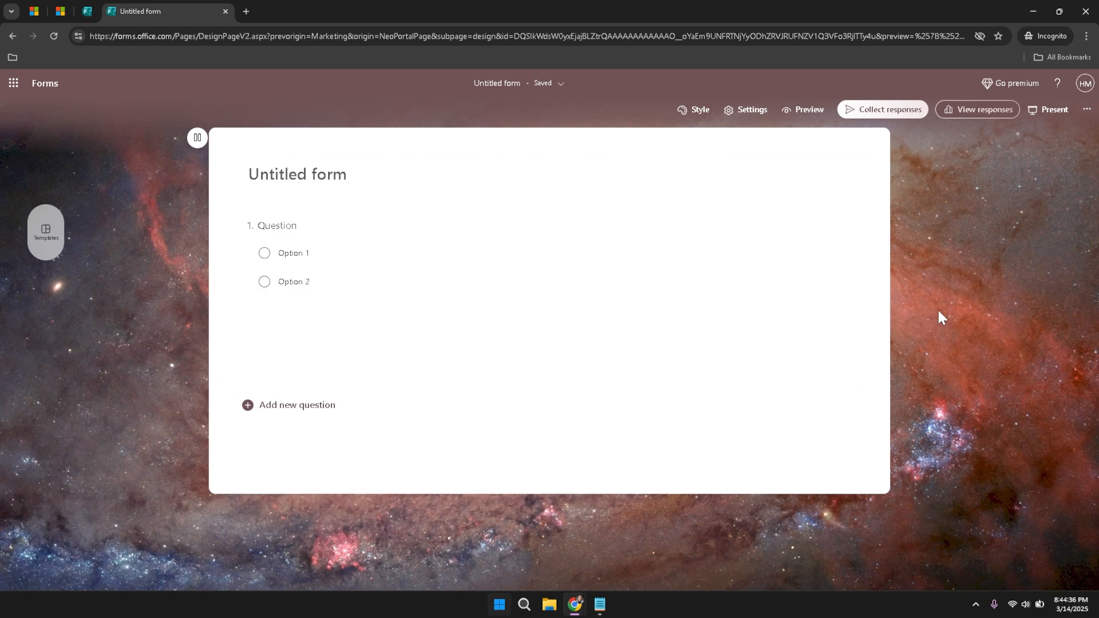
Preview the form with its choice question in the computer and mobile layouts, and return to editing
{"action": "left_click", "coordinate": [820, 113]}
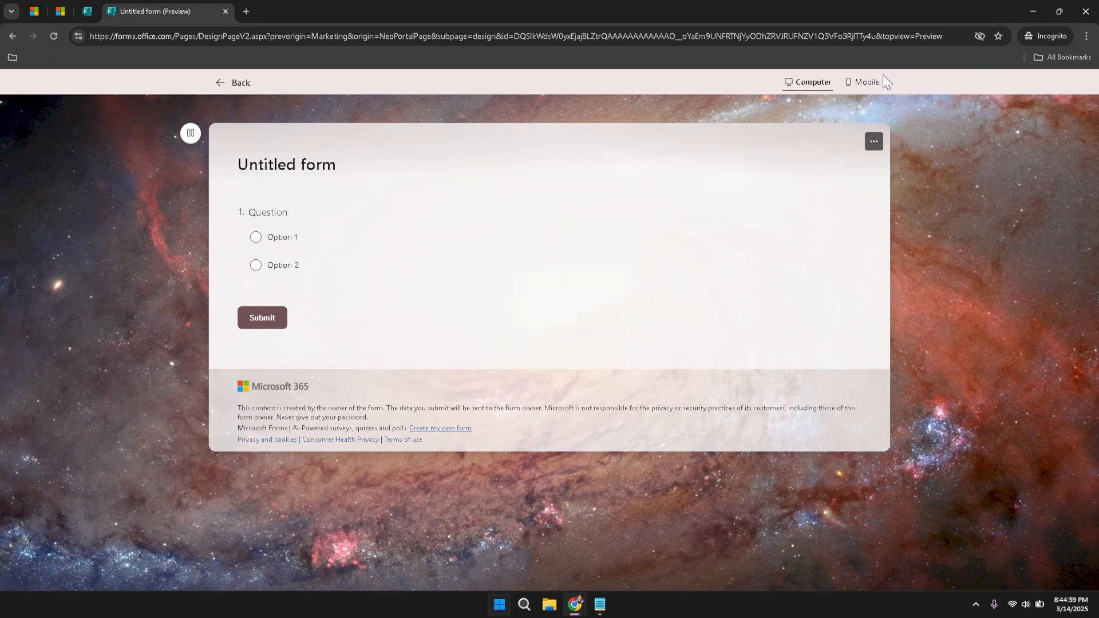
{"action": "left_click", "coordinate": [866, 82]}
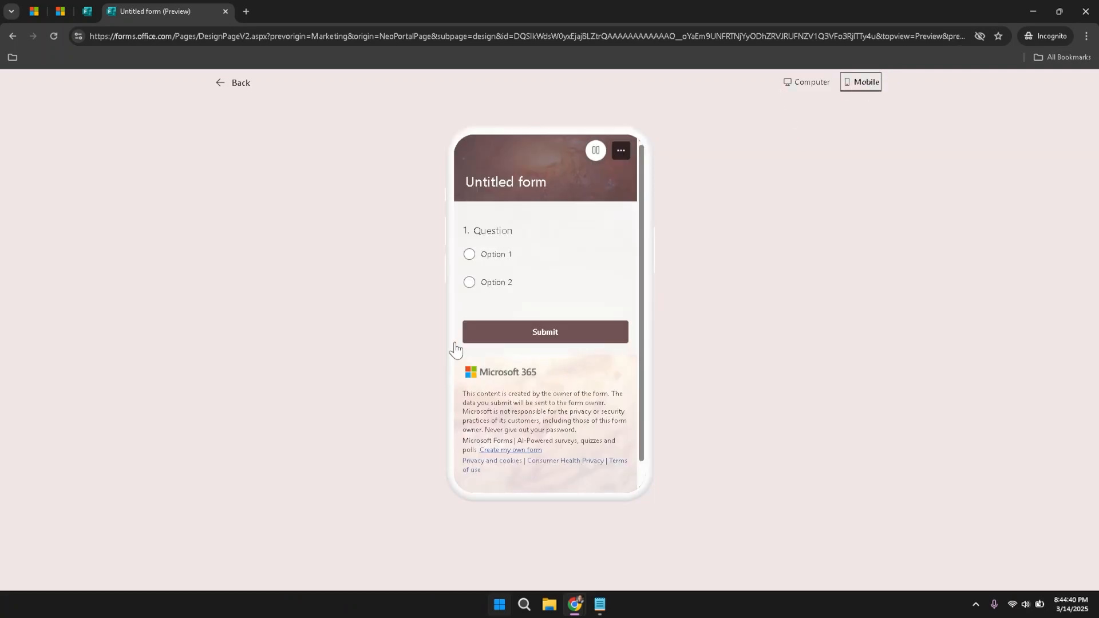
{"action": "left_click", "coordinate": [811, 89]}
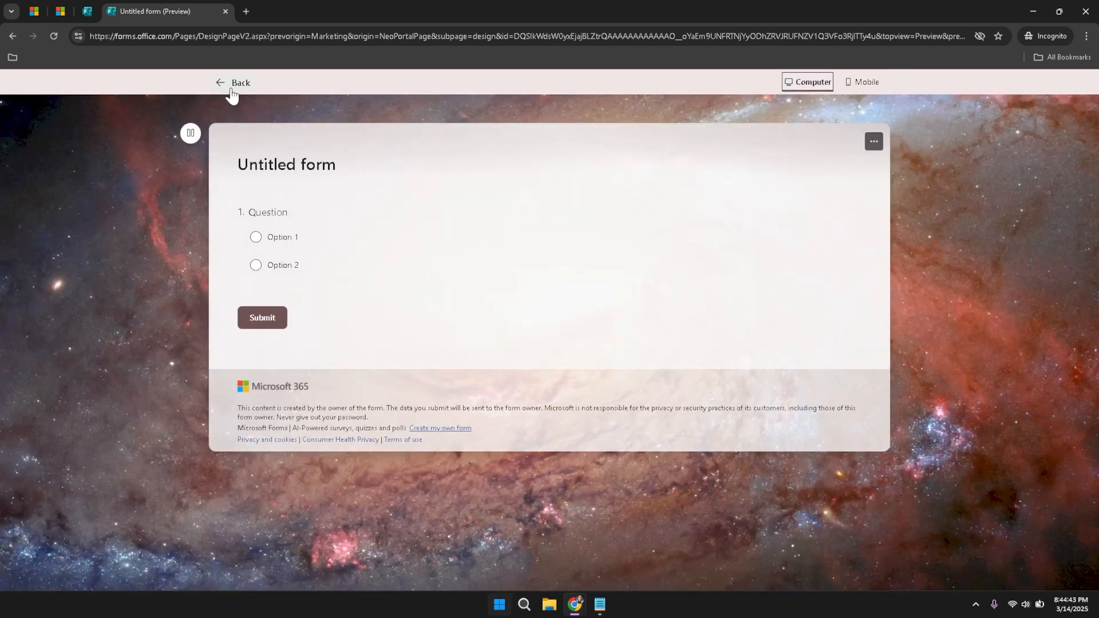
{"action": "left_click", "coordinate": [234, 86]}
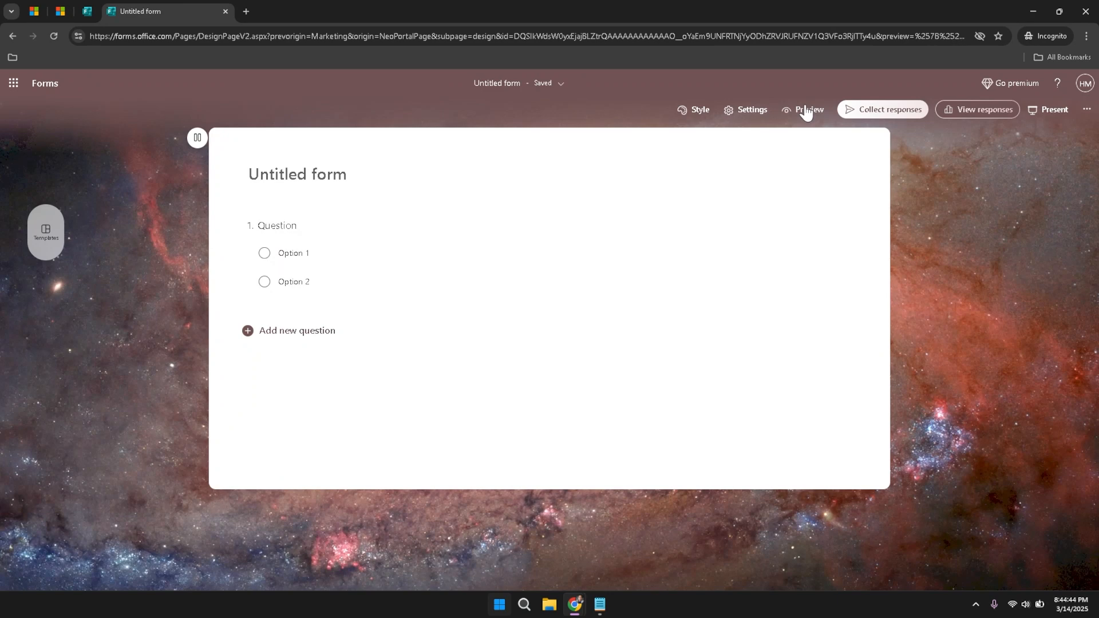
Review the options for sending the form and collecting responses, and view the form's responses overview
{"action": "left_click", "coordinate": [867, 107]}
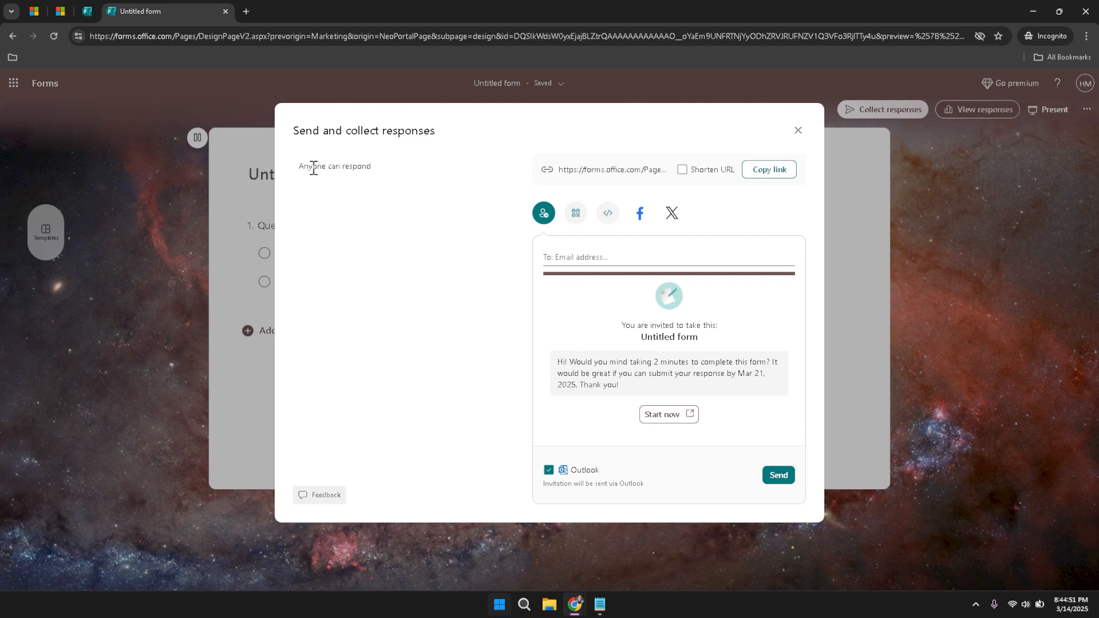
{"action": "left_click_drag", "start_coordinate": [336, 270], "coordinate": [342, 277]}
{"action": "left_click", "coordinate": [796, 133]}
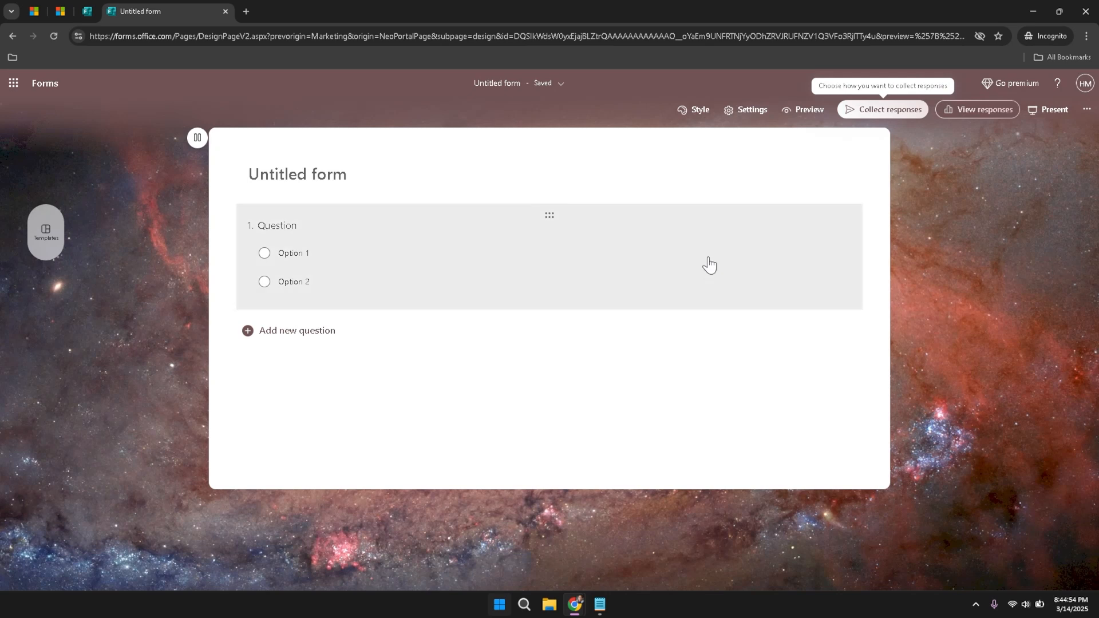
{"action": "left_click", "coordinate": [970, 111]}
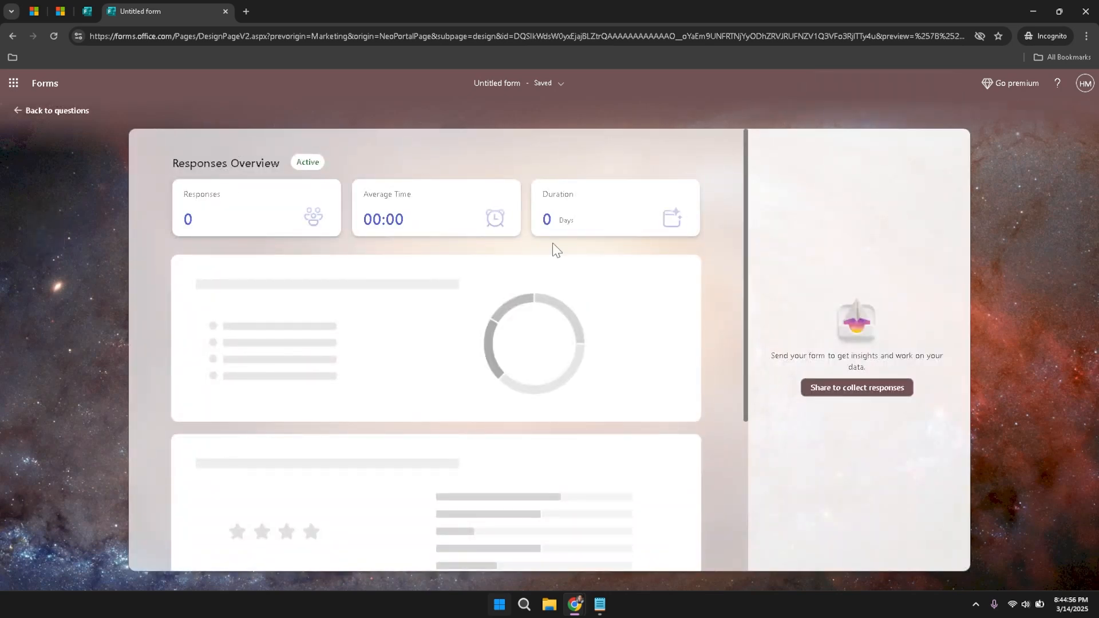
Examine the responses overview page from its summary cards to the result charts, and return to the form's questions
{"action": "scroll", "coordinate": [620, 276], "scroll_direction": "down", "scroll_amount": 2}
{"action": "scroll", "coordinate": [621, 285], "scroll_direction": "down", "scroll_amount": 2}
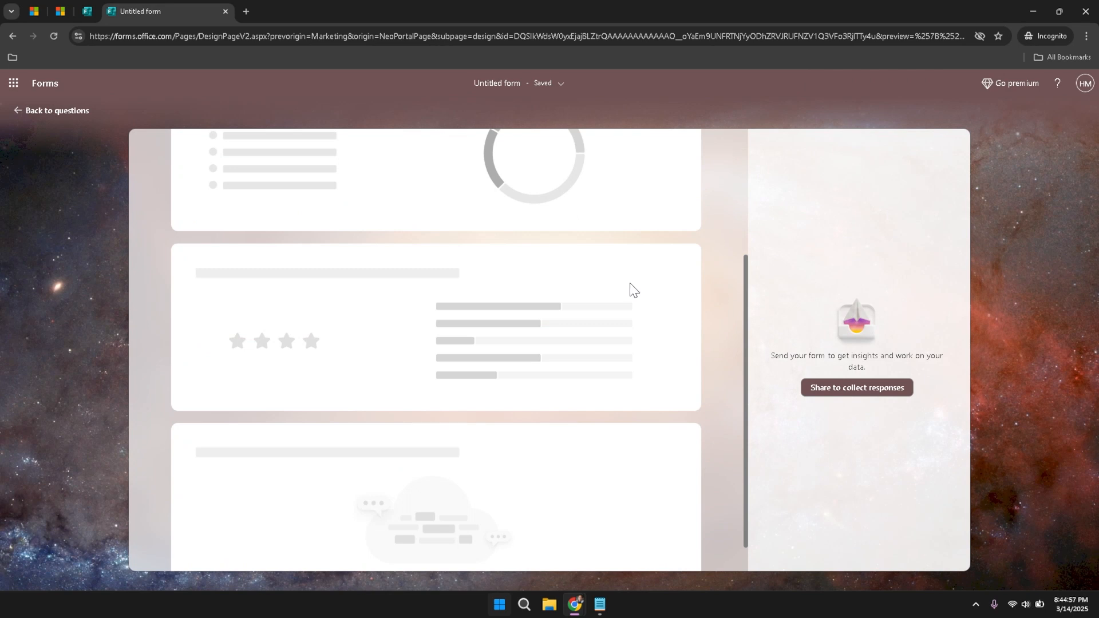
{"action": "scroll", "coordinate": [631, 289], "scroll_direction": "up", "scroll_amount": 2}
{"action": "scroll", "coordinate": [637, 292], "scroll_direction": "up", "scroll_amount": 2}
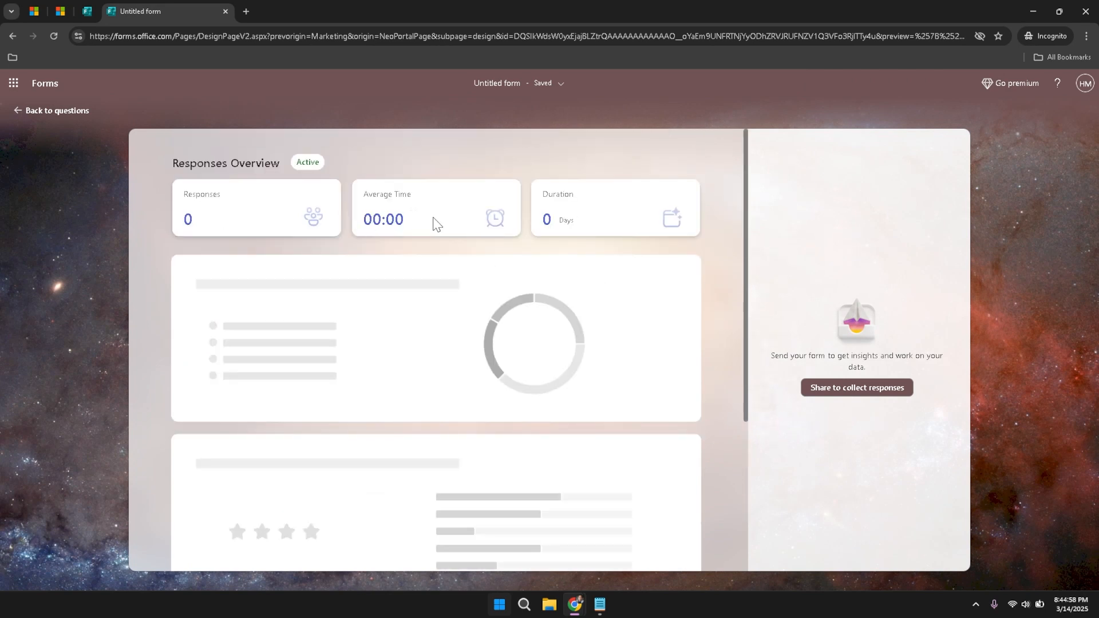
{"action": "scroll", "coordinate": [464, 321], "scroll_direction": "down", "scroll_amount": 2}
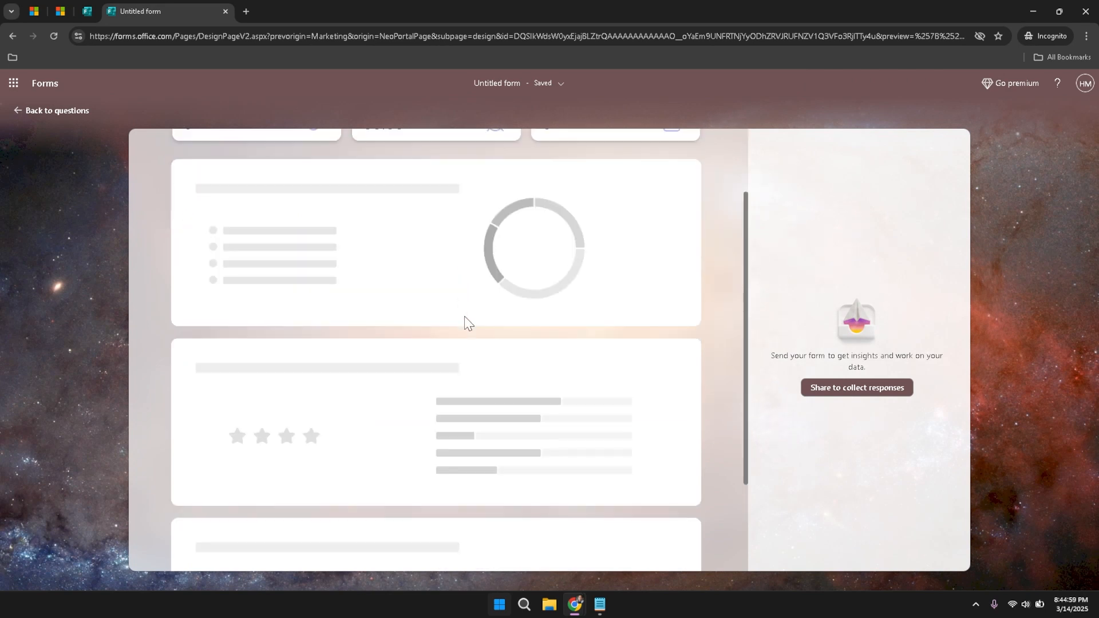
{"action": "scroll", "coordinate": [468, 289], "scroll_direction": "down", "scroll_amount": 2}
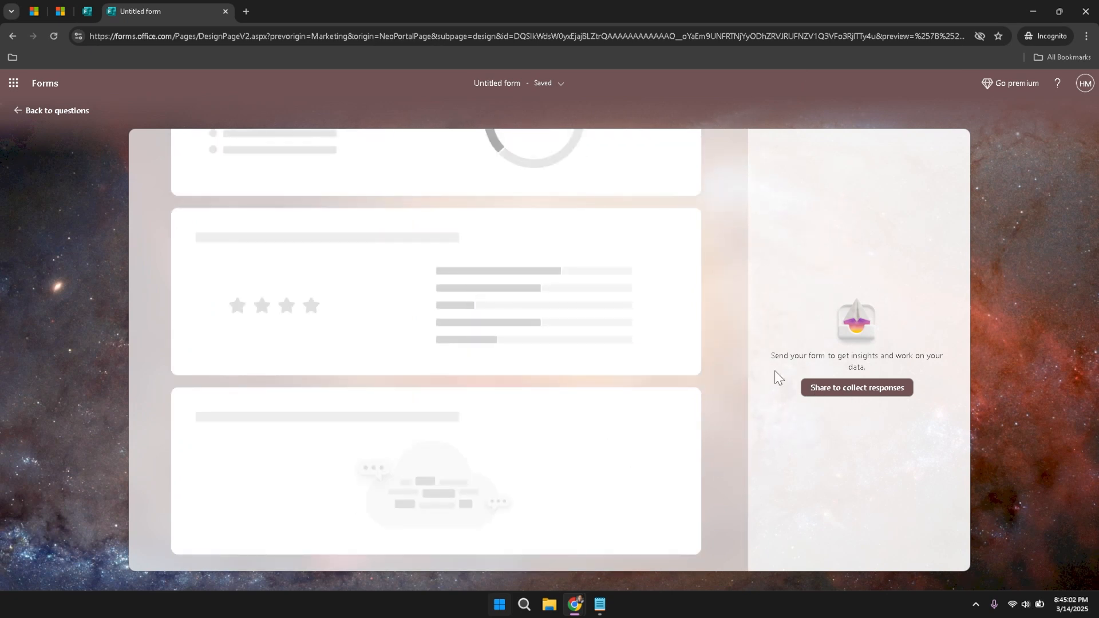
{"action": "scroll", "coordinate": [692, 348], "scroll_direction": "up", "scroll_amount": 4}
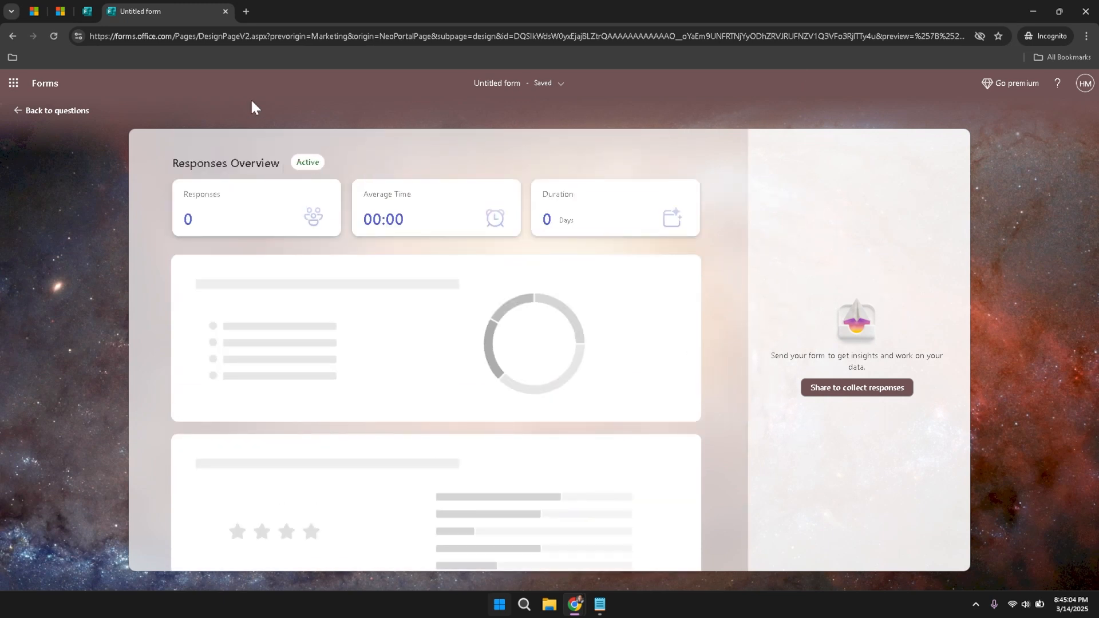
{"action": "left_click", "coordinate": [51, 113]}
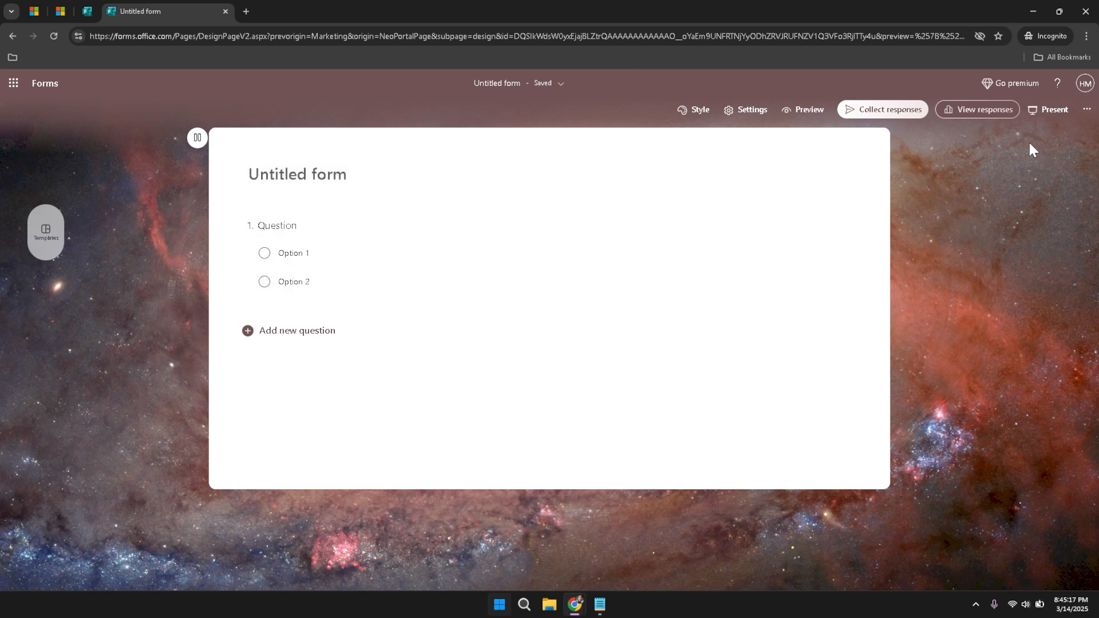
Review the form's collaboration and template-sharing options, and return to the choice question without creating any link
{"action": "left_click", "coordinate": [1084, 111]}
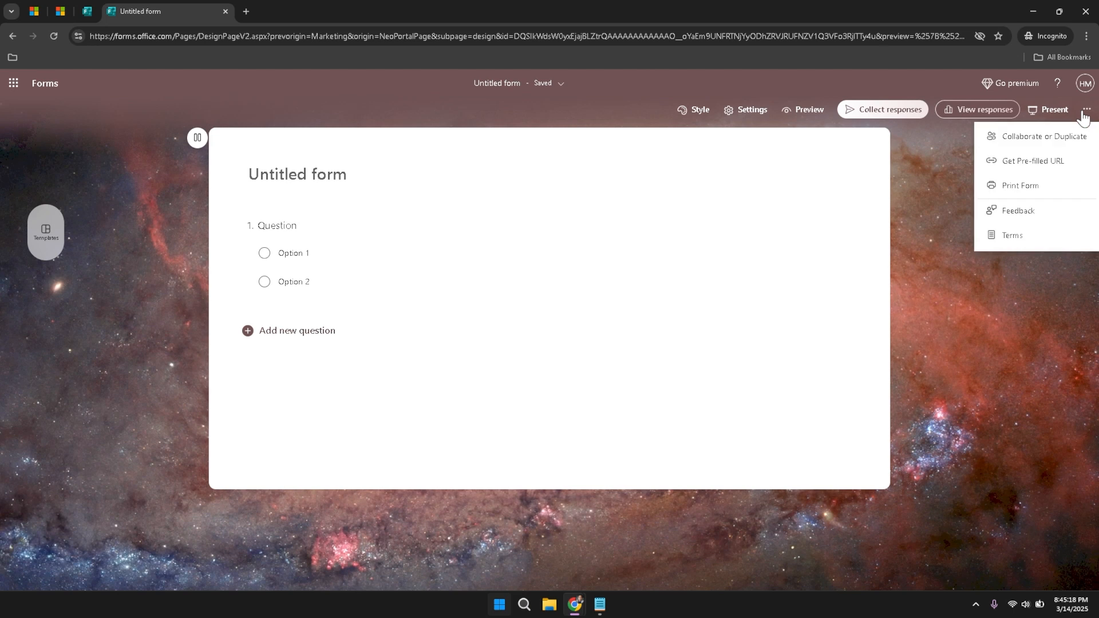
{"action": "left_click", "coordinate": [1060, 135]}
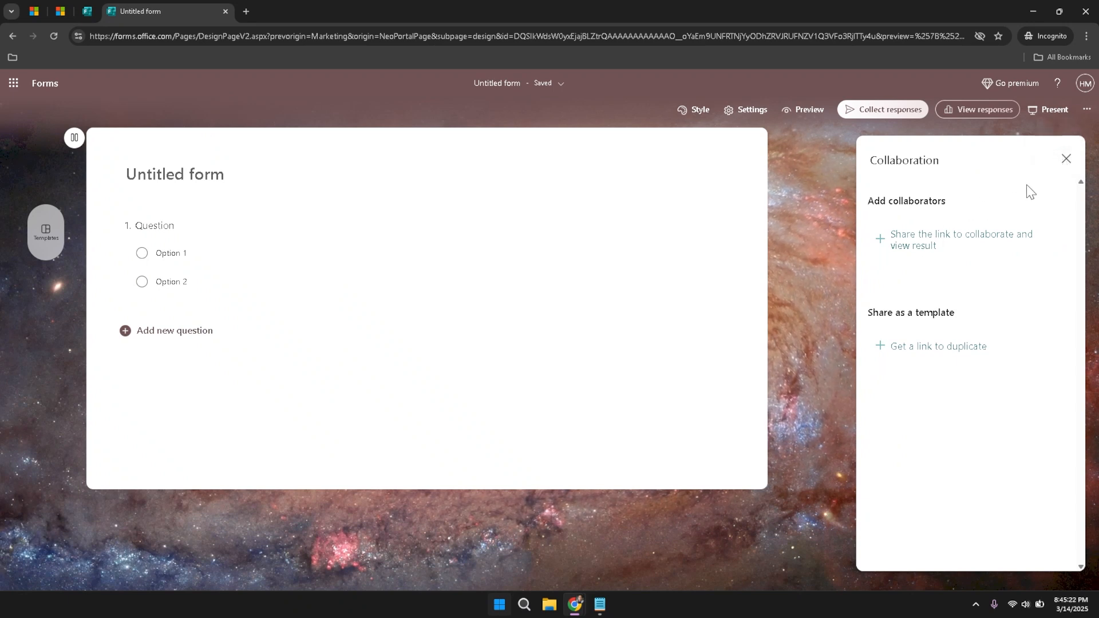
{"action": "left_click", "coordinate": [1066, 159]}
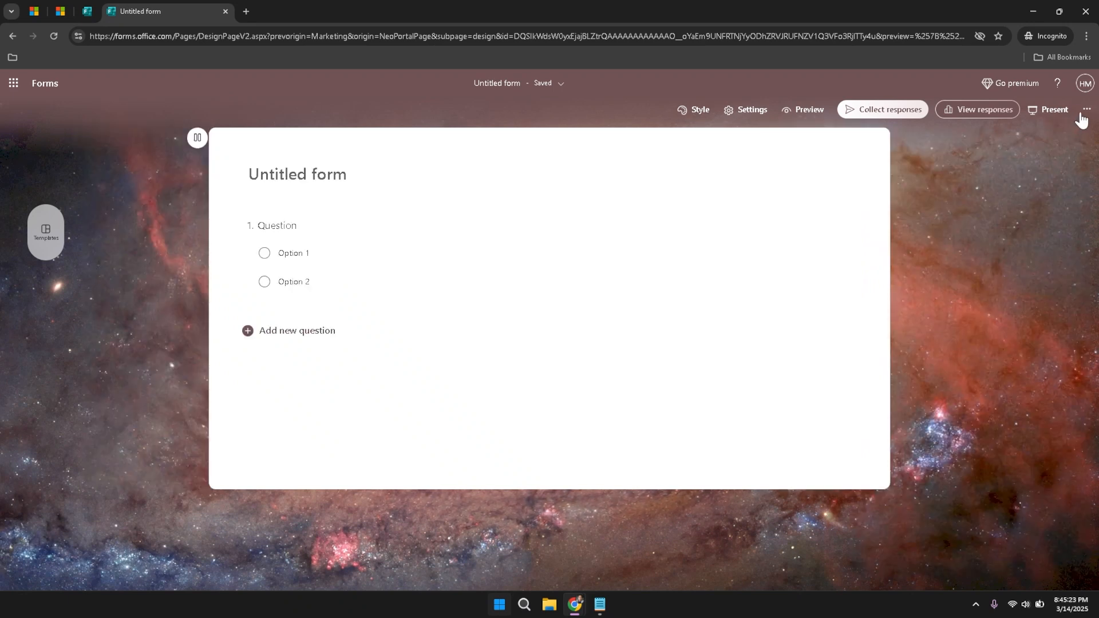
{"action": "left_click", "coordinate": [1085, 112]}
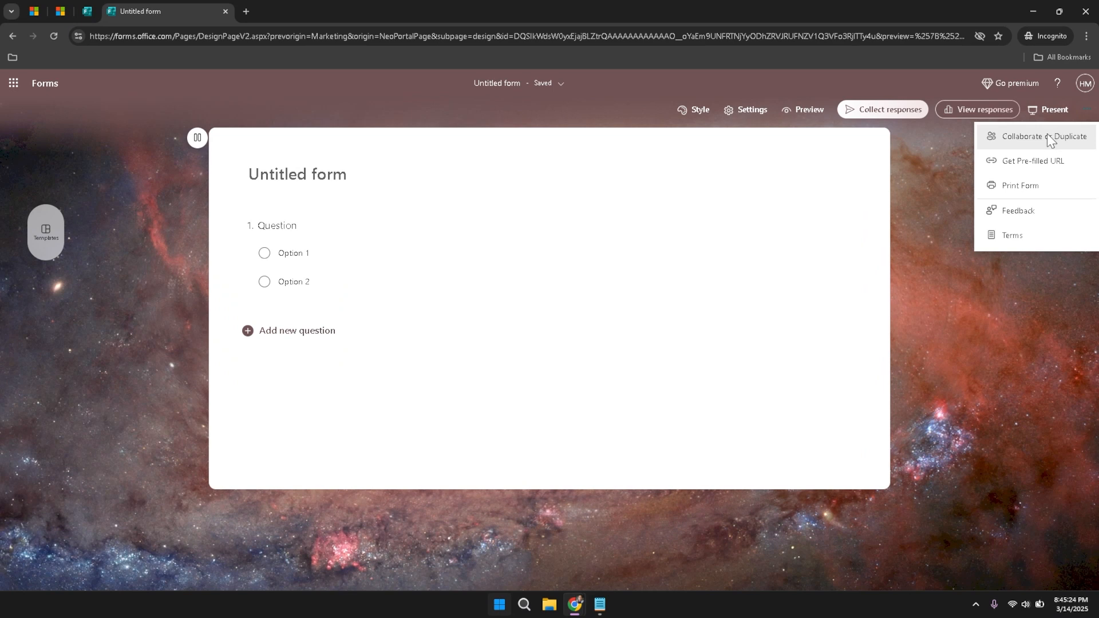
{"action": "left_click", "coordinate": [915, 208]}
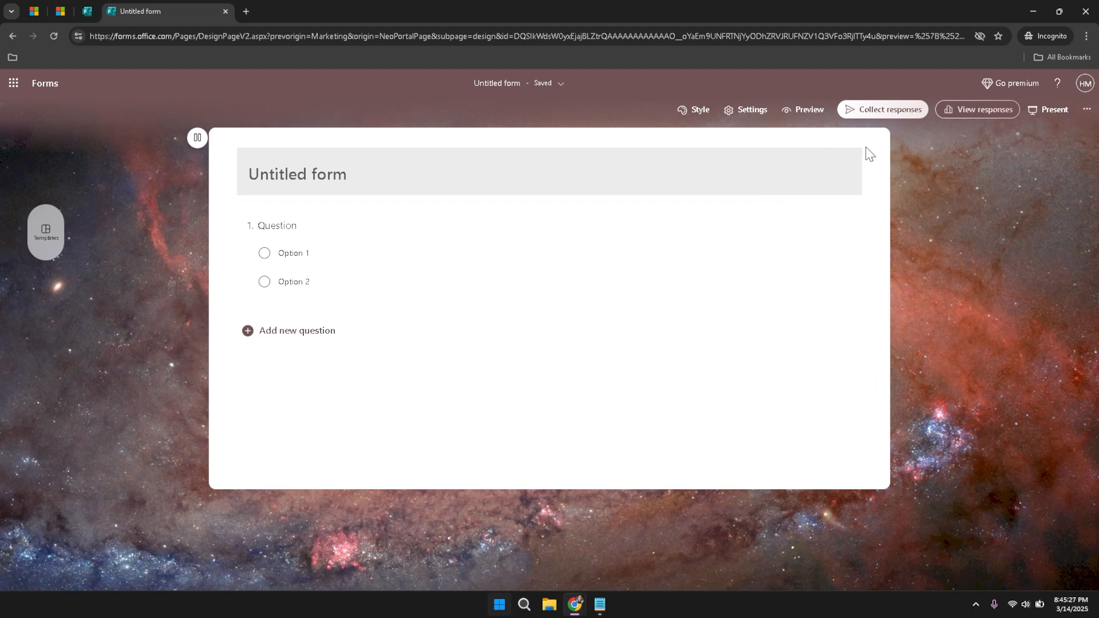
{"action": "left_click", "coordinate": [686, 256]}
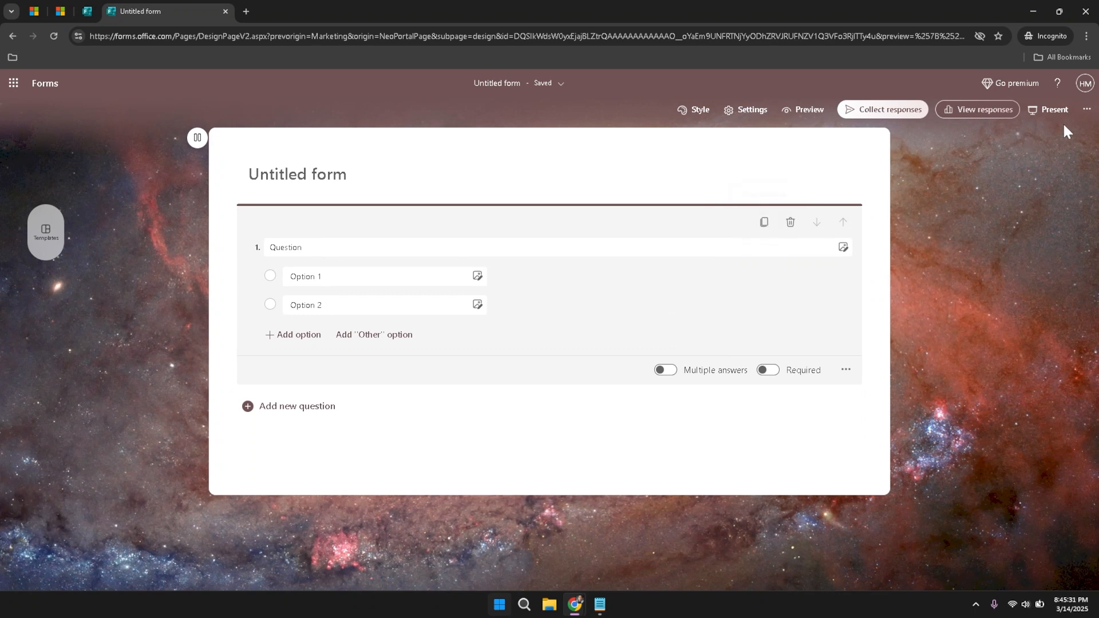
View the pre-filled URL page without enabling pre-filled answers, and locate the Print Form option back in the form editor
{"action": "left_click", "coordinate": [1087, 110]}
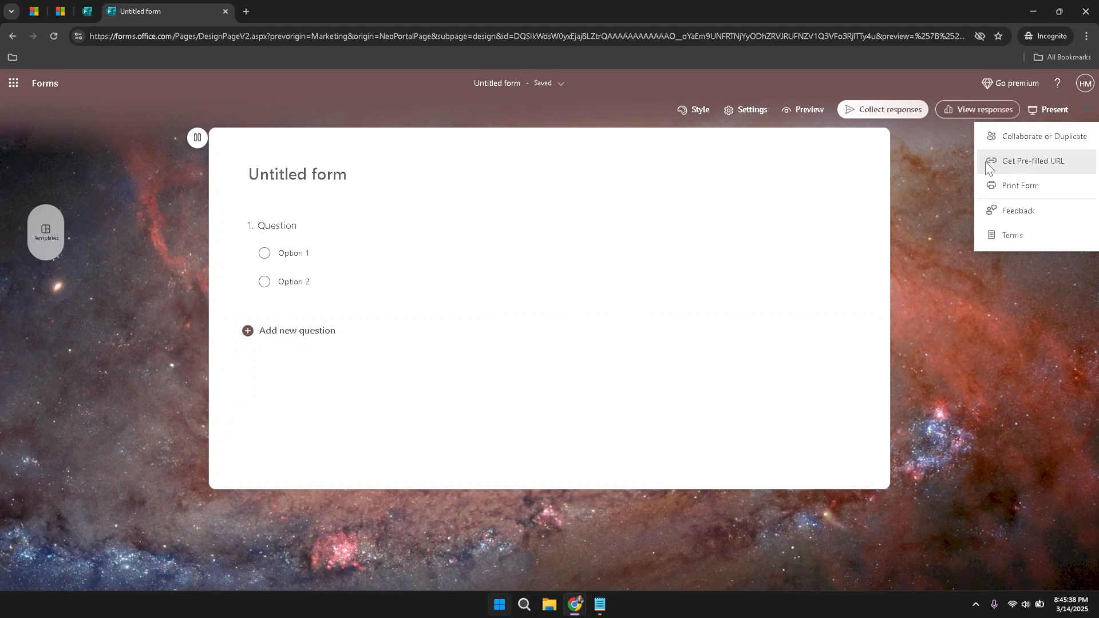
{"action": "left_click", "coordinate": [1030, 160]}
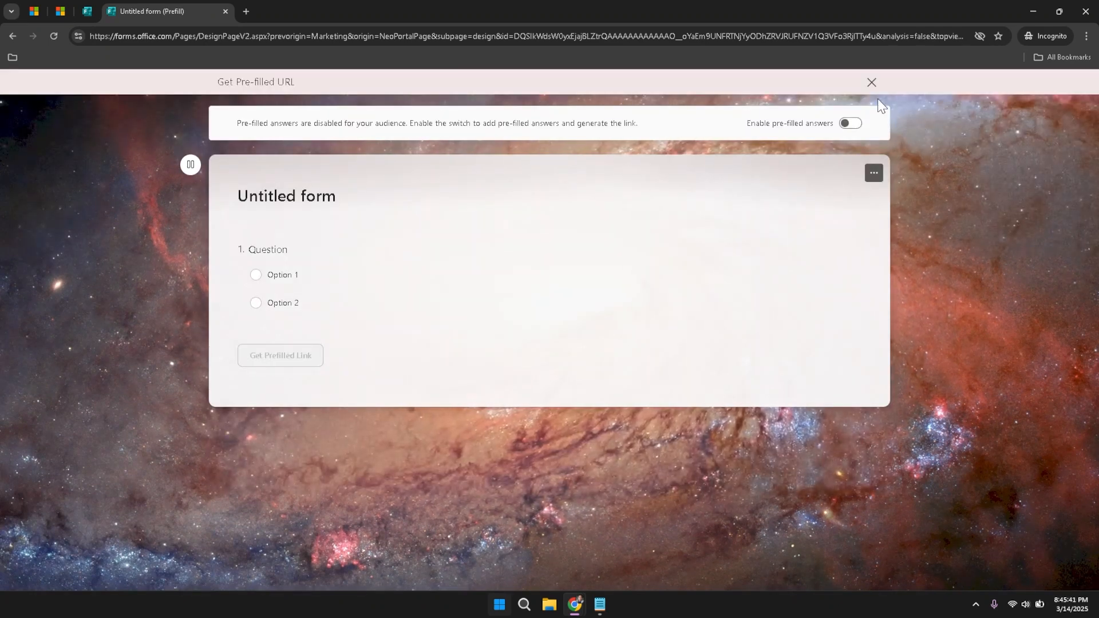
{"action": "left_click", "coordinate": [872, 83]}
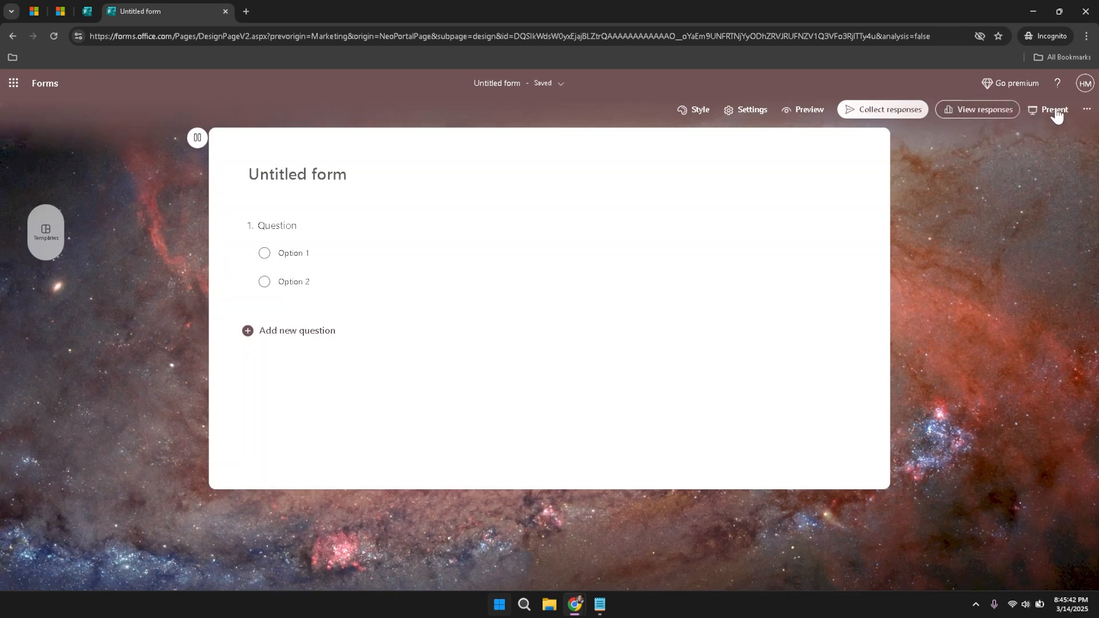
{"action": "left_click", "coordinate": [1088, 112]}
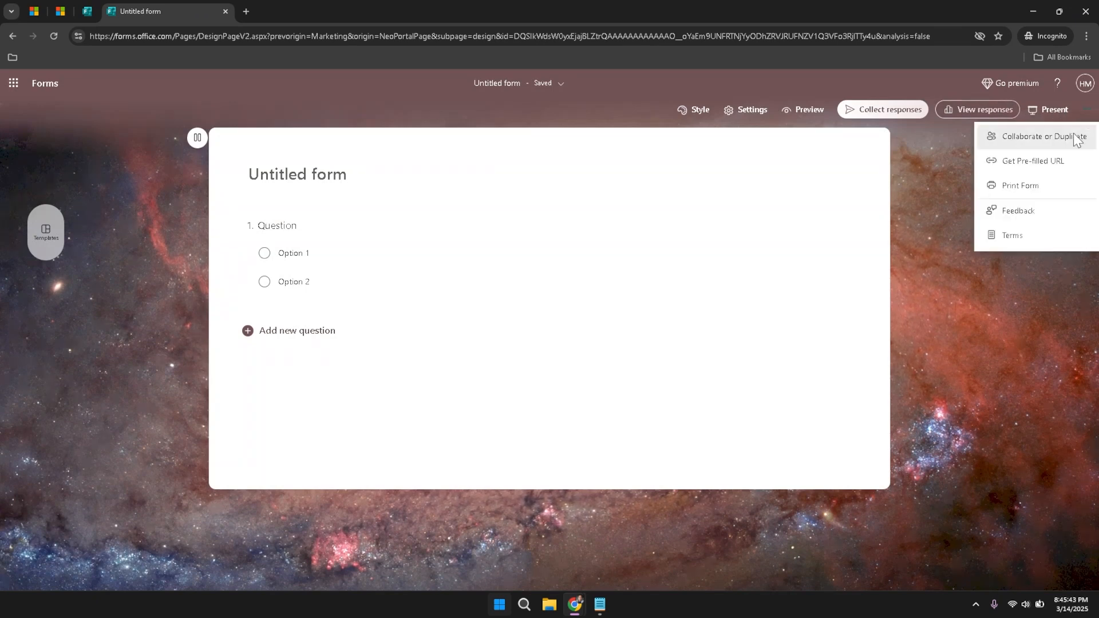
{"action": "right_click", "coordinate": [1032, 182]}
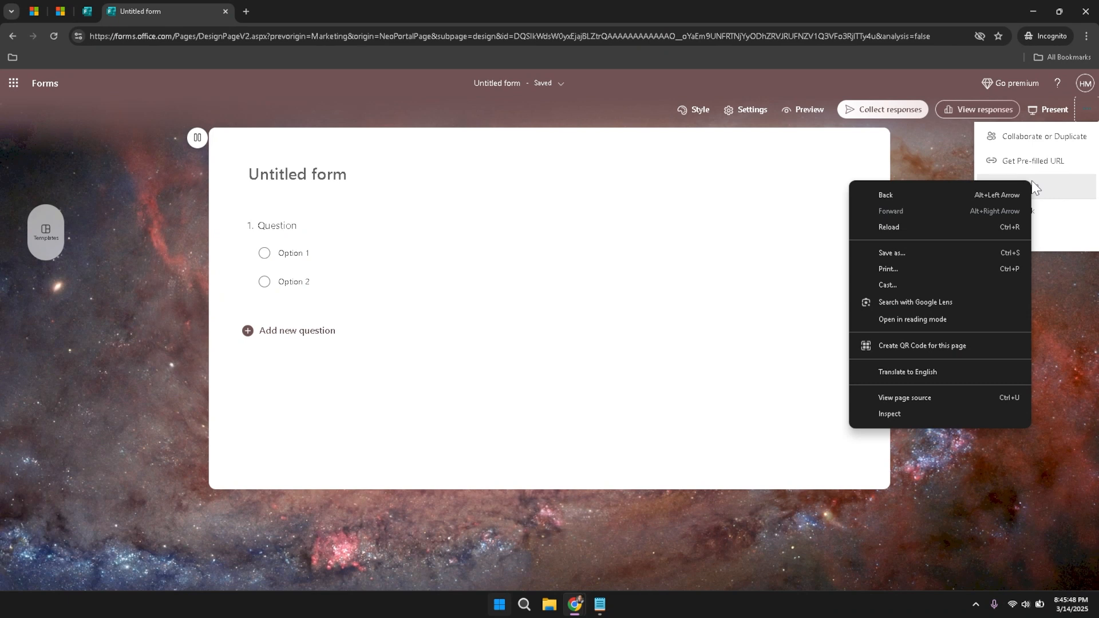
{"action": "left_click", "coordinate": [1070, 179]}
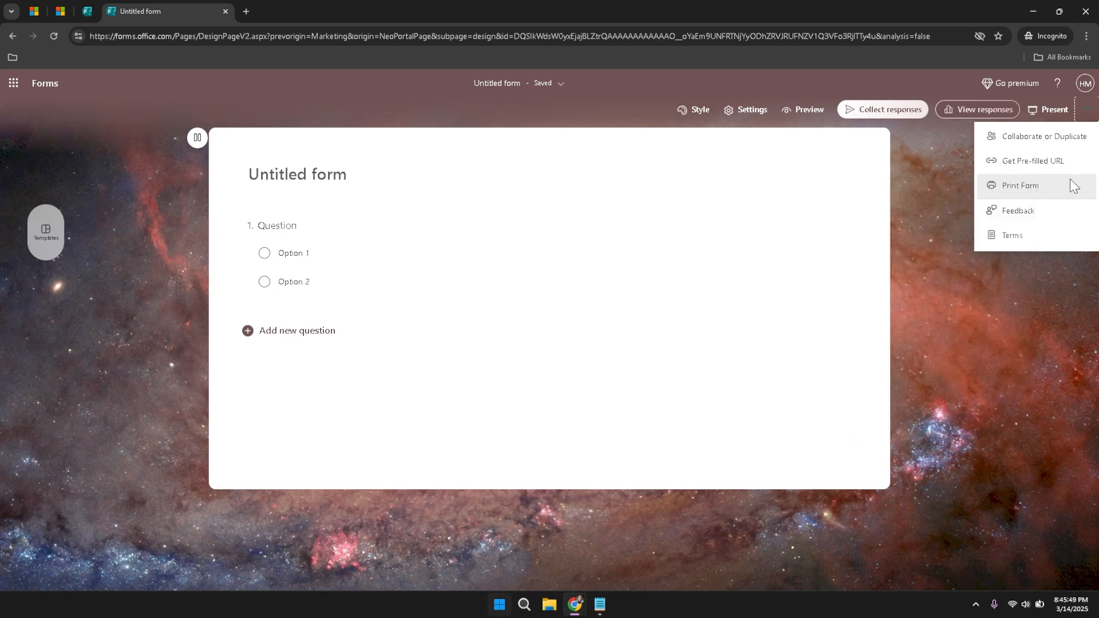
{"action": "left_click", "coordinate": [945, 186]}
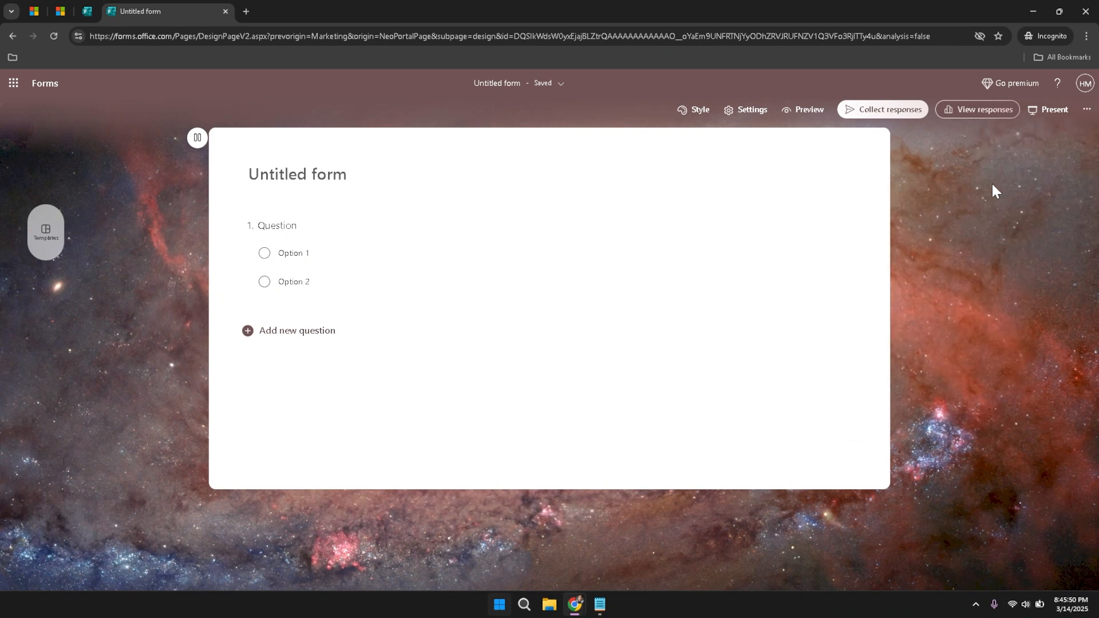
View the feedback categories for submitting feedback to Microsoft, and close the feedback form without submitting
{"action": "left_click", "coordinate": [1086, 109]}
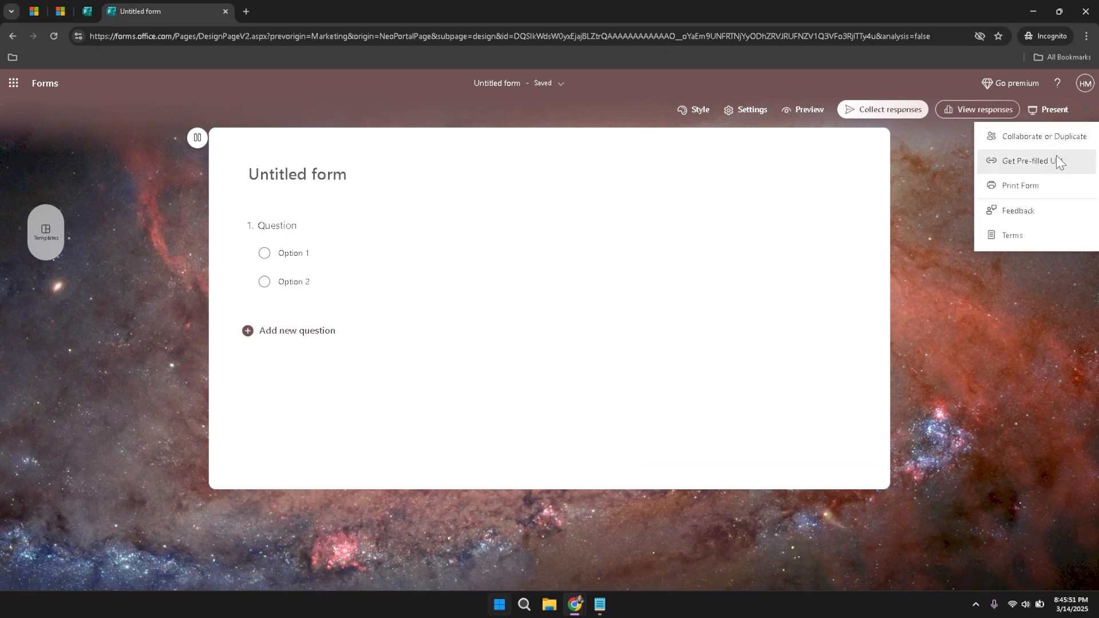
{"action": "left_click", "coordinate": [1022, 212]}
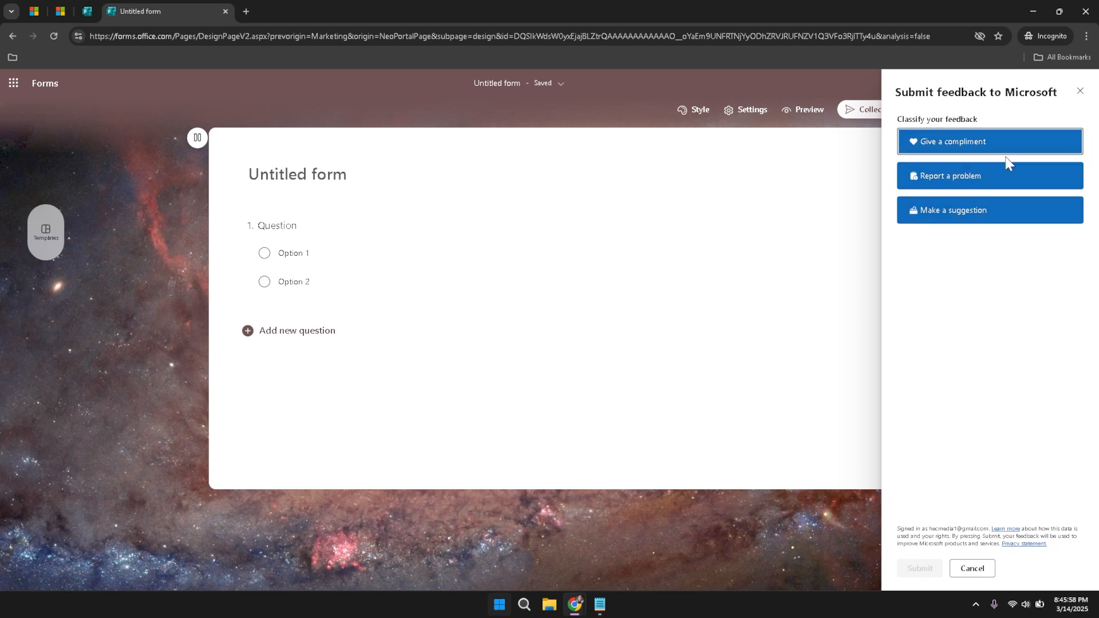
{"action": "left_click", "coordinate": [1080, 94]}
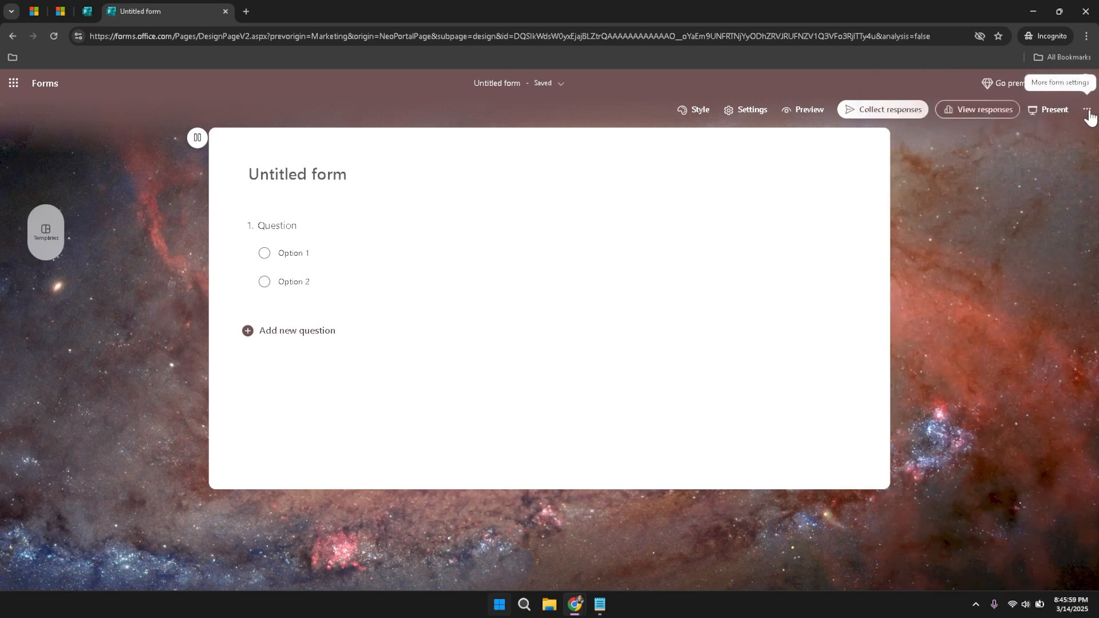
Open the terms, read through the beginning of the Microsoft Services Agreement, and close its window
{"action": "left_click", "coordinate": [1088, 113]}
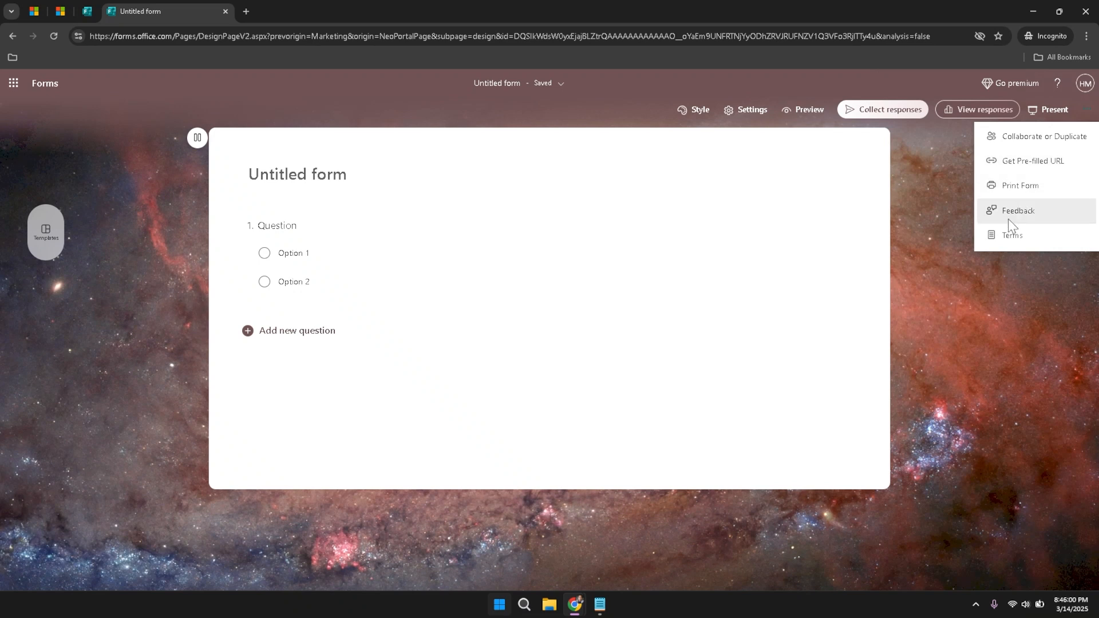
{"action": "left_click", "coordinate": [1005, 237]}
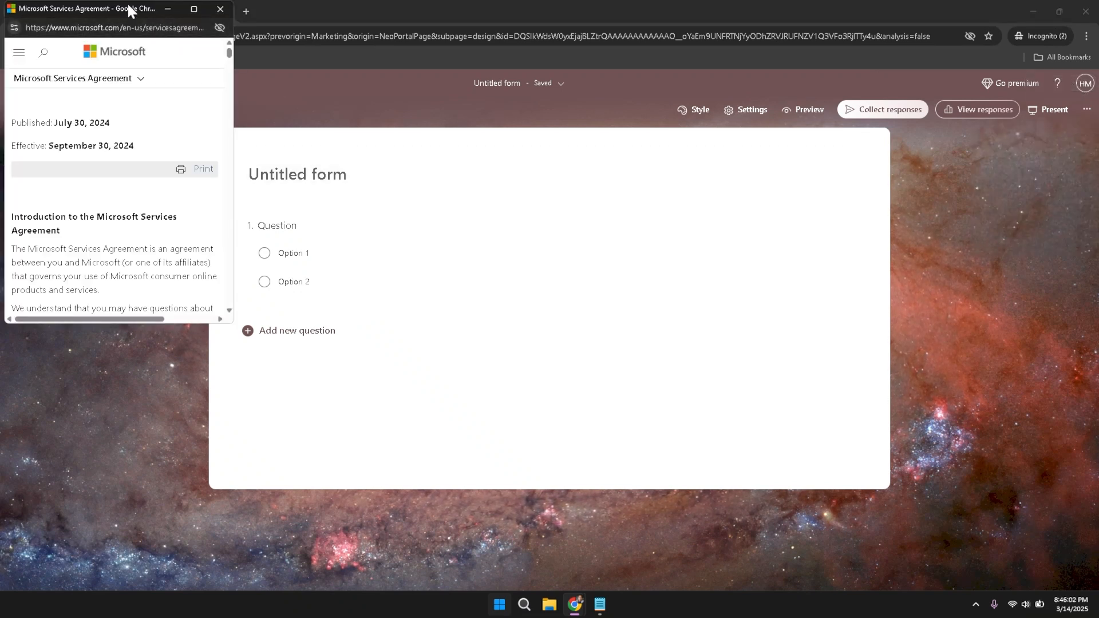
{"action": "left_click_drag", "start_coordinate": [125, 3], "coordinate": [331, 110]}
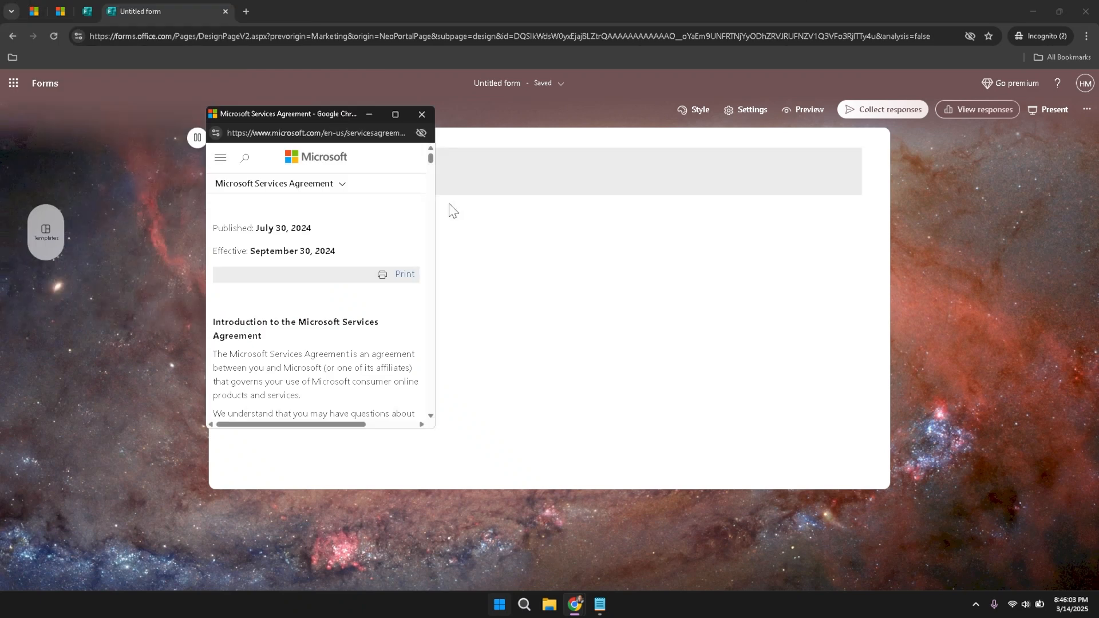
{"action": "scroll", "coordinate": [380, 255], "scroll_direction": "down", "scroll_amount": 2}
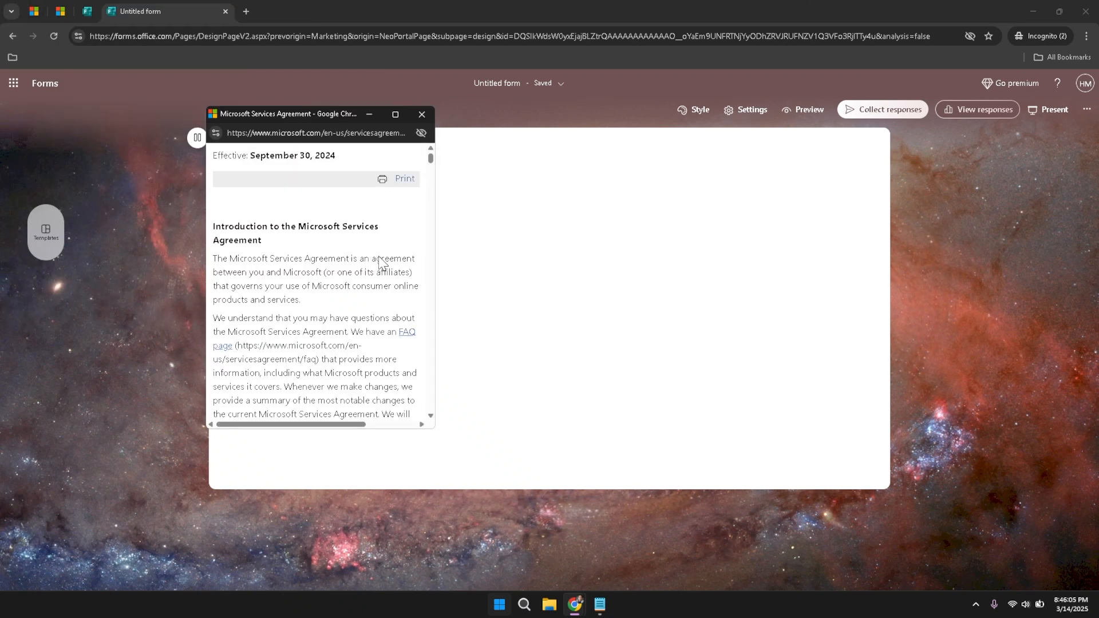
{"action": "scroll", "coordinate": [380, 261], "scroll_direction": "down", "scroll_amount": 2}
{"action": "scroll", "coordinate": [380, 261], "scroll_direction": "down", "scroll_amount": 2}
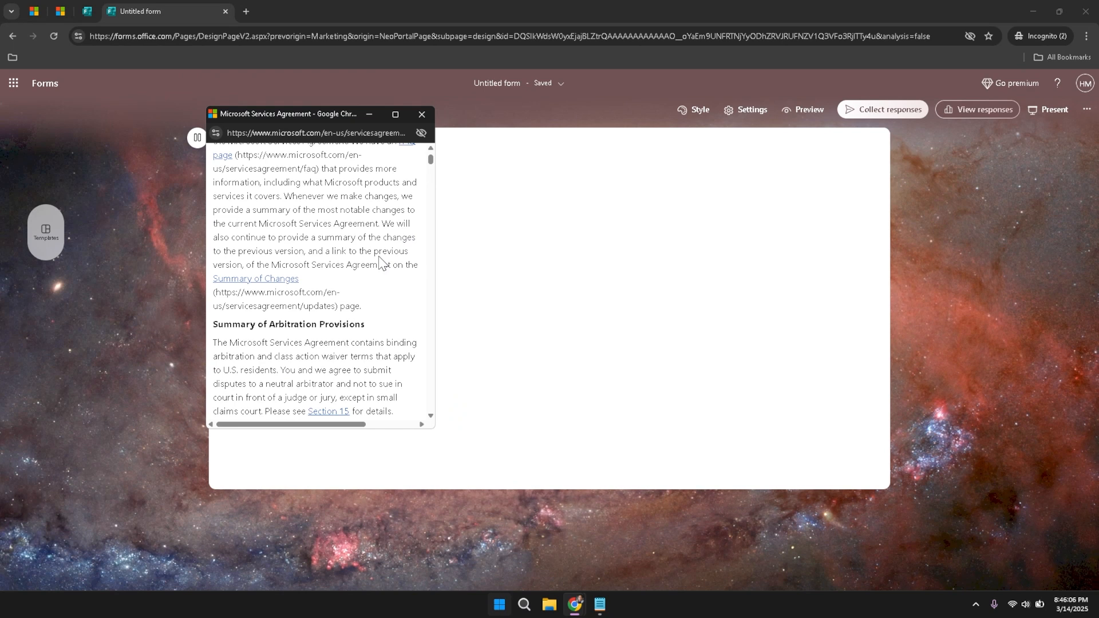
{"action": "left_click", "coordinate": [421, 116]}
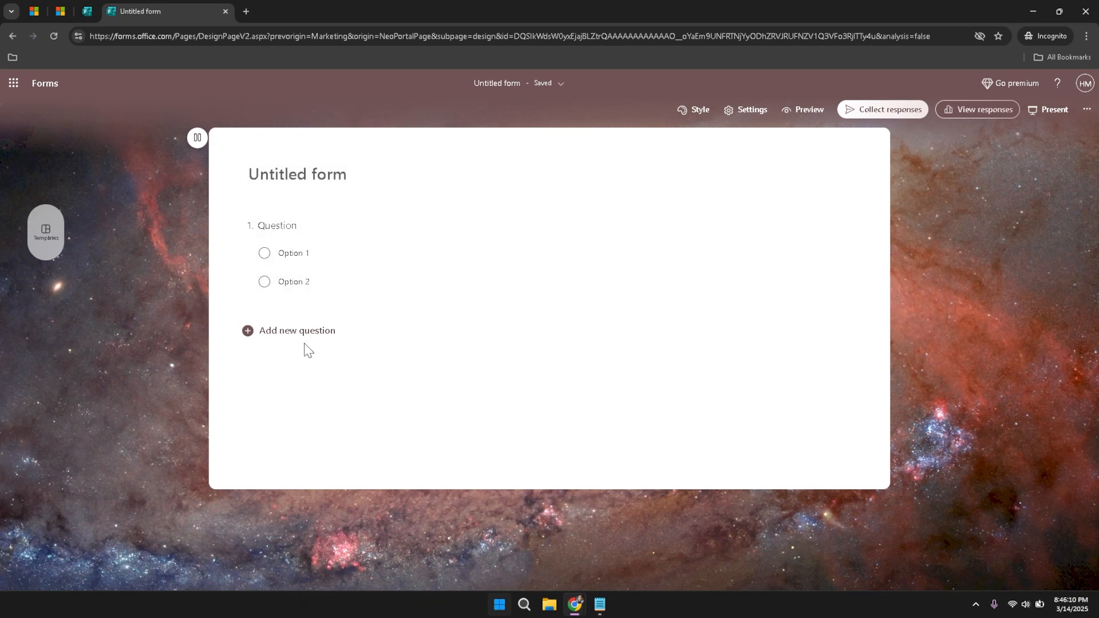
Review the question types available for a new question without adding one
{"action": "left_click", "coordinate": [303, 337]}
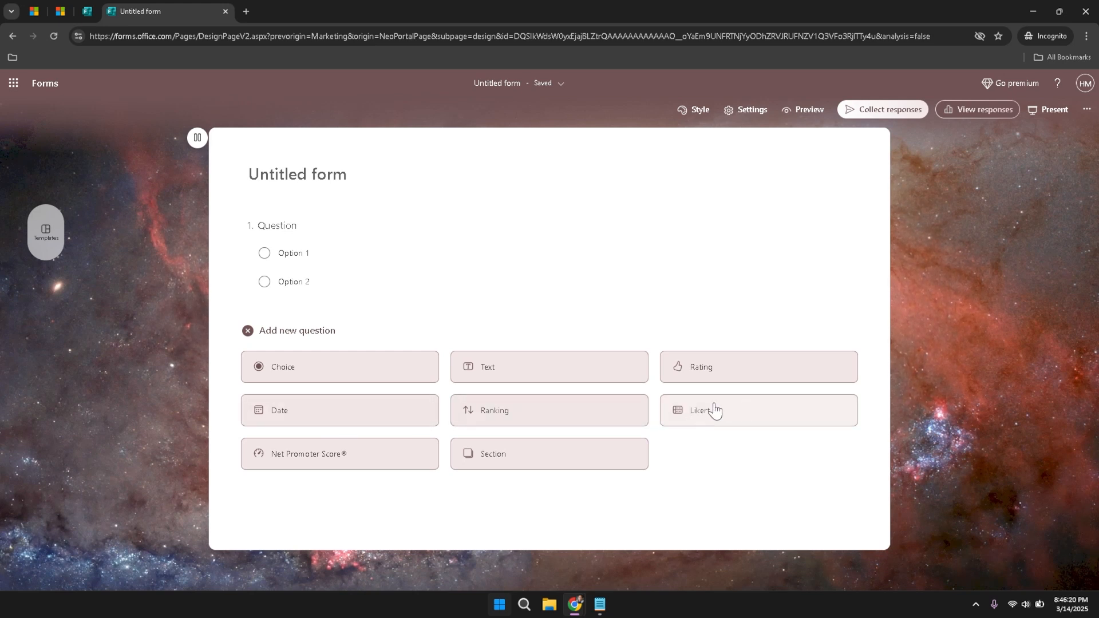
{"action": "mouse_move", "coordinate": [720, 411]}
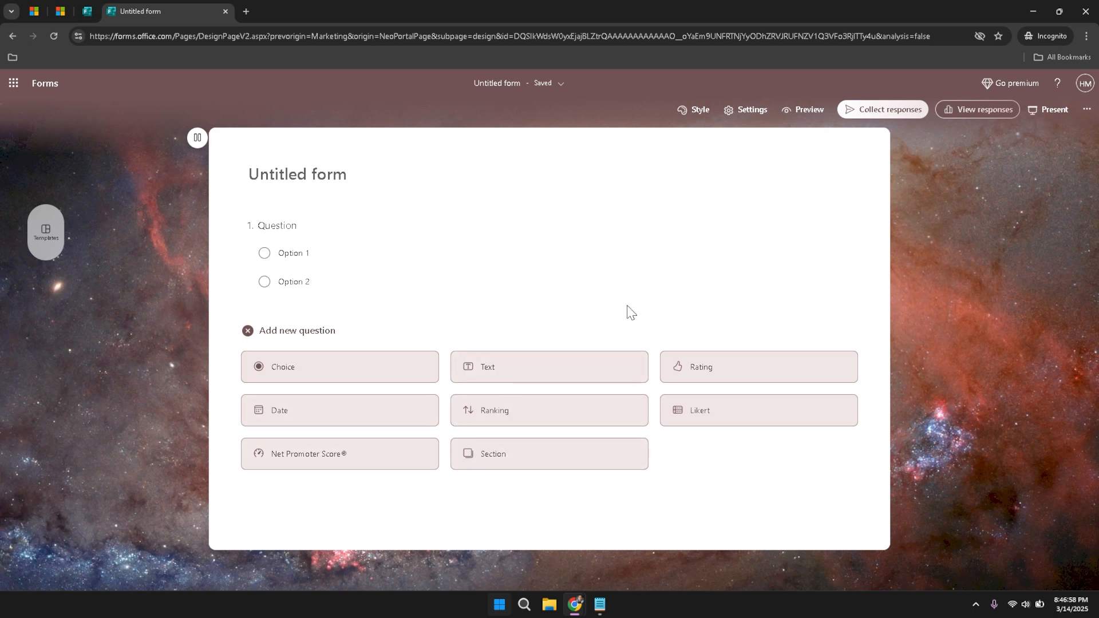
{"action": "left_click", "coordinate": [698, 97]}
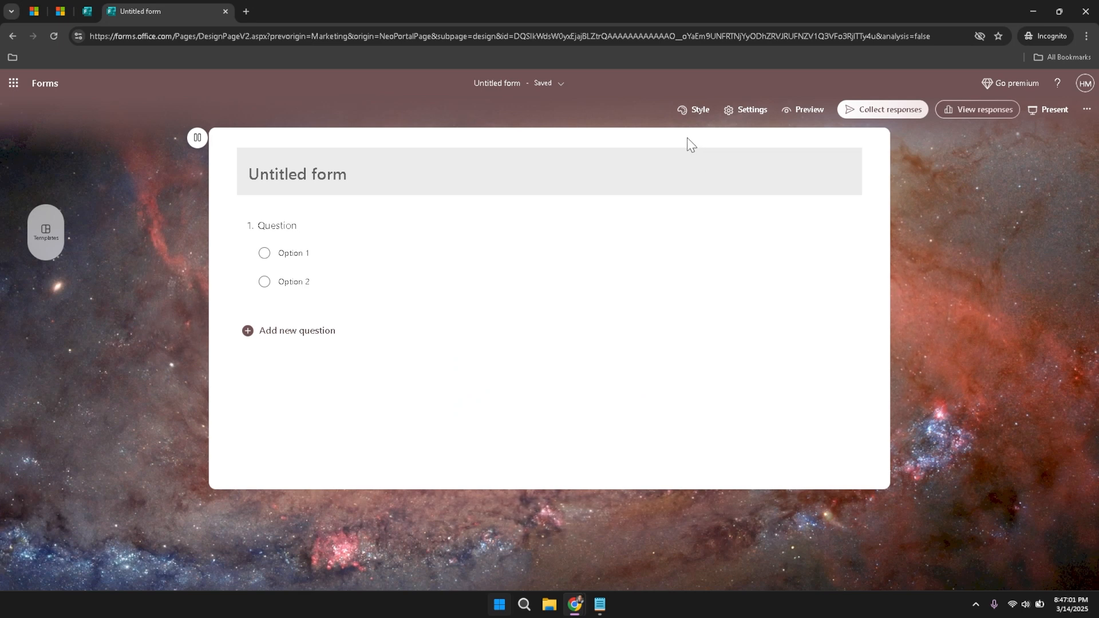
Review the featured survey templates without applying one, and check the choice question's editing options again
{"action": "left_click", "coordinate": [38, 242]}
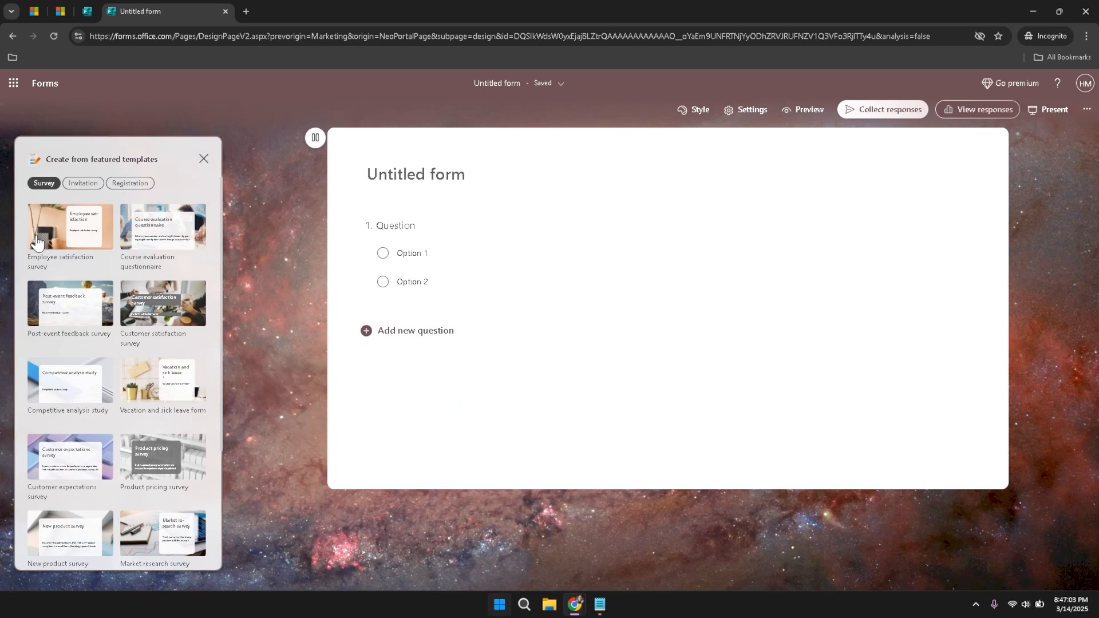
{"action": "left_click", "coordinate": [204, 159]}
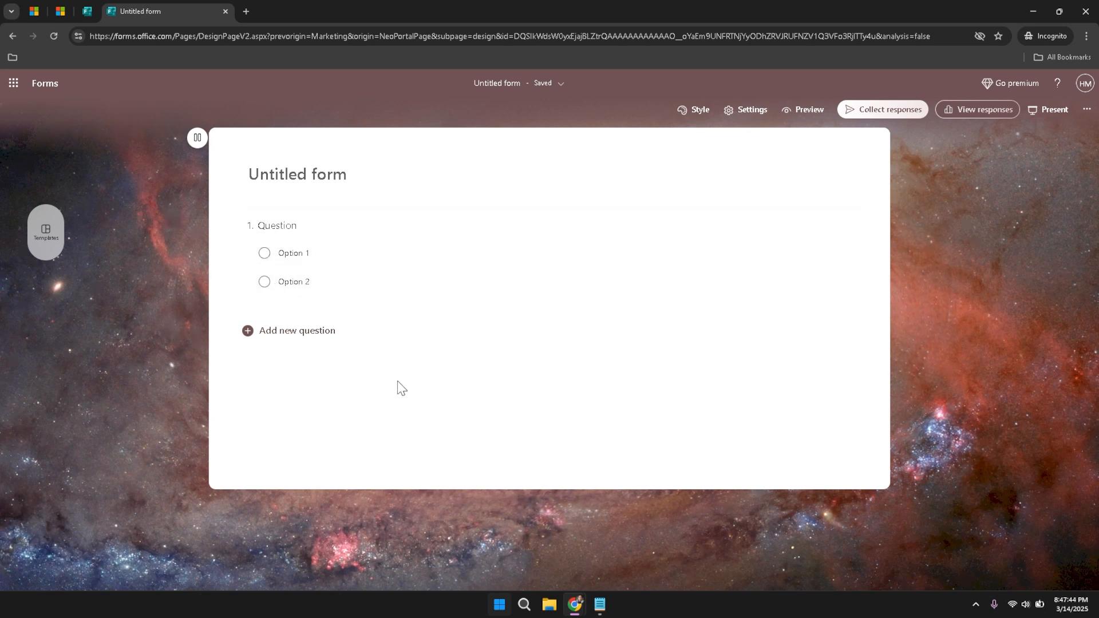
{"action": "left_click", "coordinate": [435, 256]}
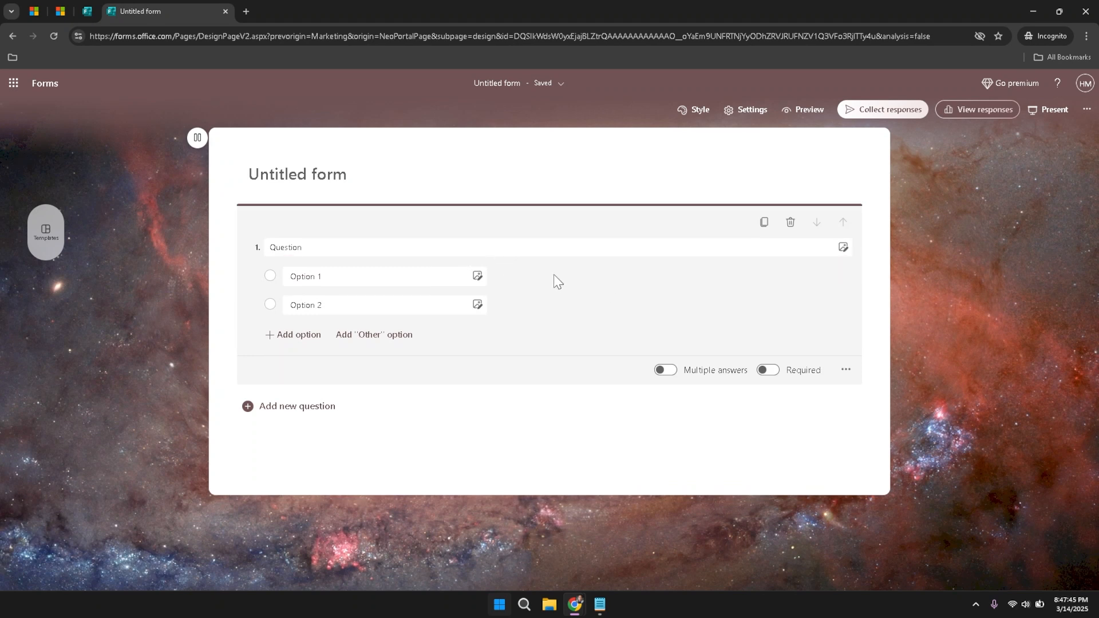
{"action": "left_click", "coordinate": [956, 372]}
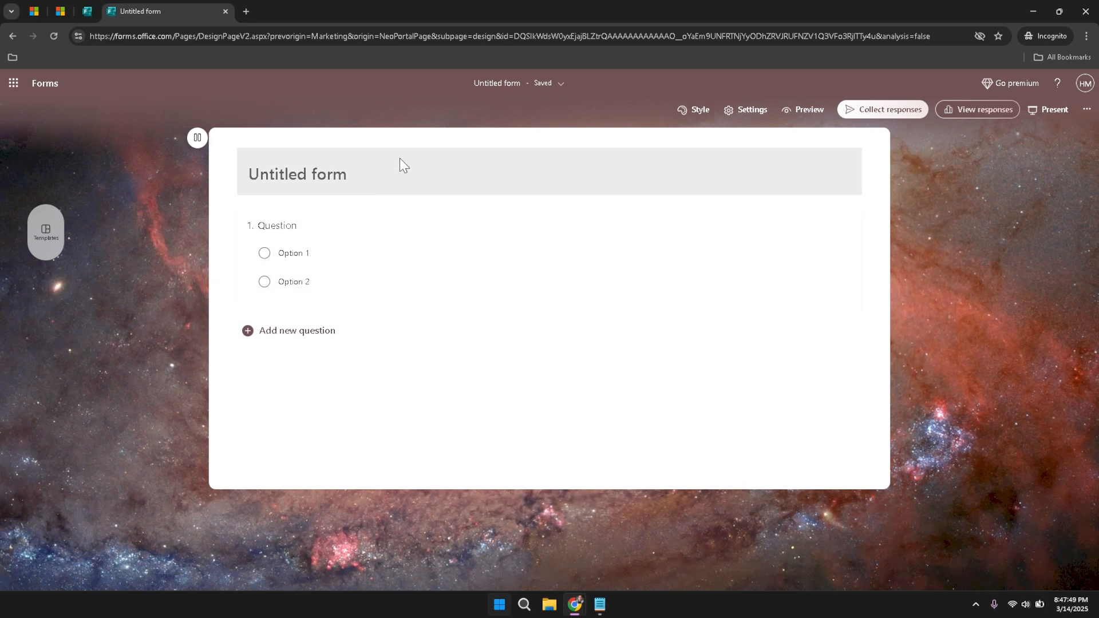
Return to the Forms home page, reopen the untitled form with the galaxy background, and show its style options
{"action": "left_click", "coordinate": [564, 88]}
{"action": "left_click", "coordinate": [564, 87]}
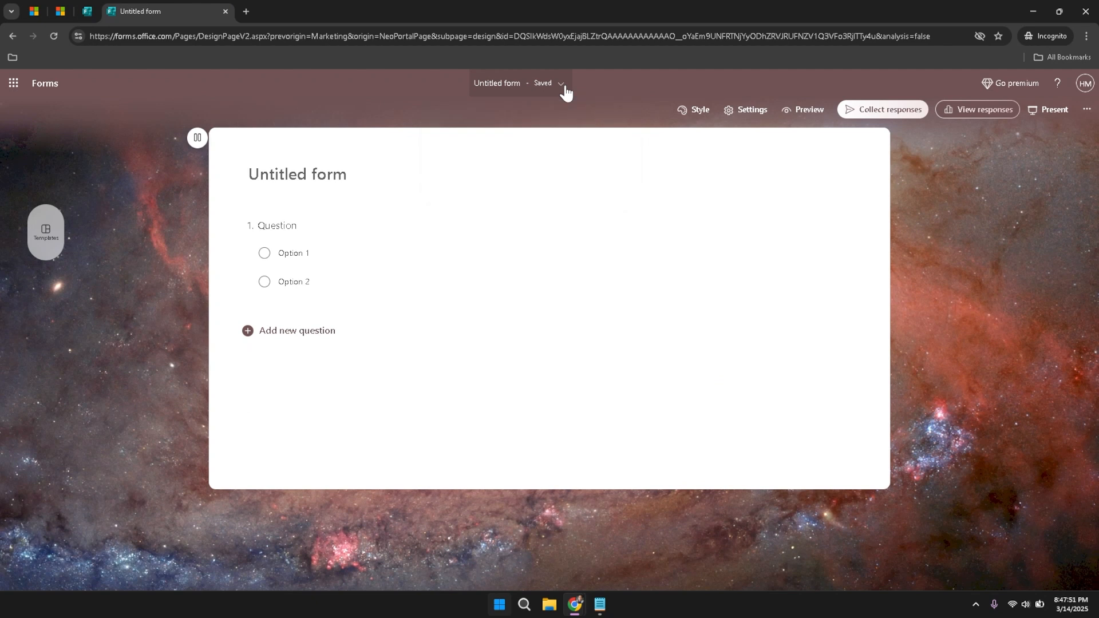
{"action": "left_click_drag", "start_coordinate": [343, 123], "coordinate": [133, 93]}
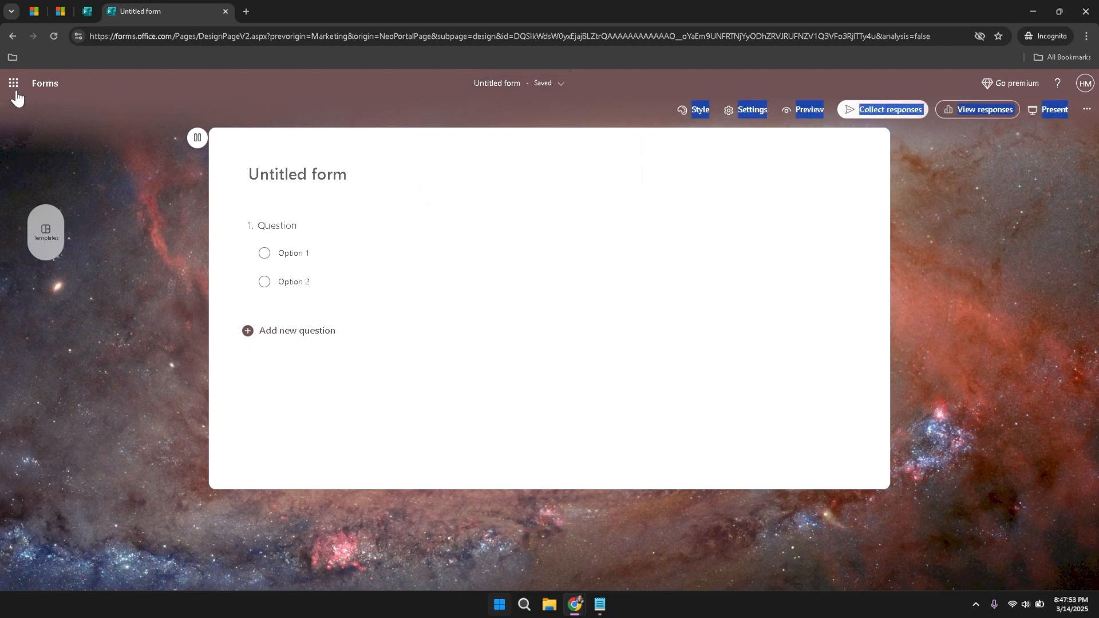
{"action": "left_click", "coordinate": [51, 89]}
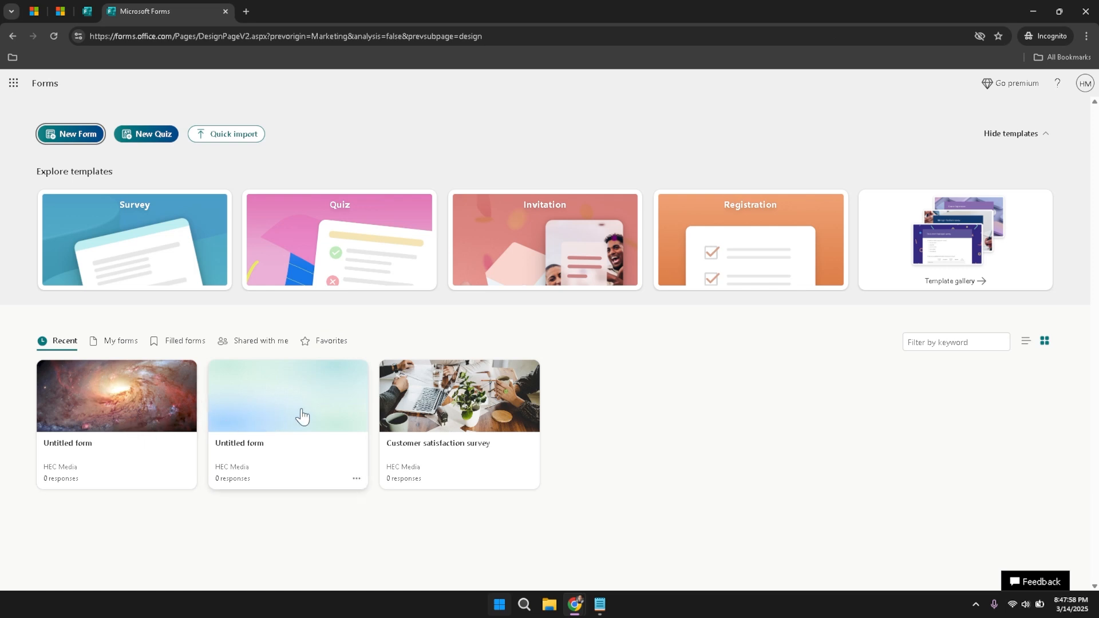
{"action": "left_click", "coordinate": [111, 409]}
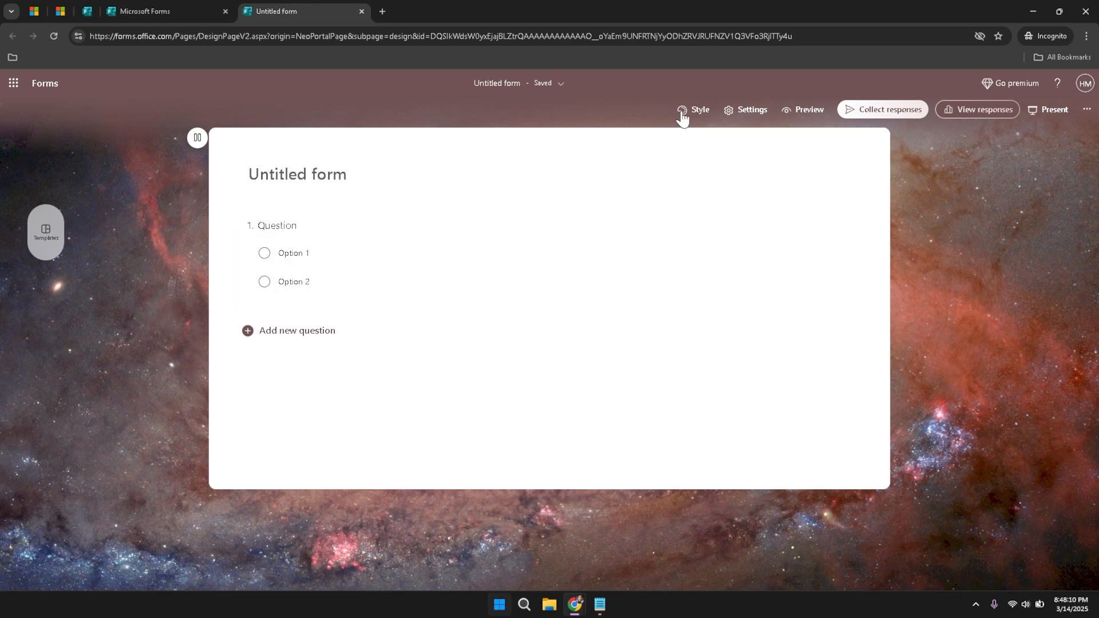
{"action": "left_click", "coordinate": [682, 114]}
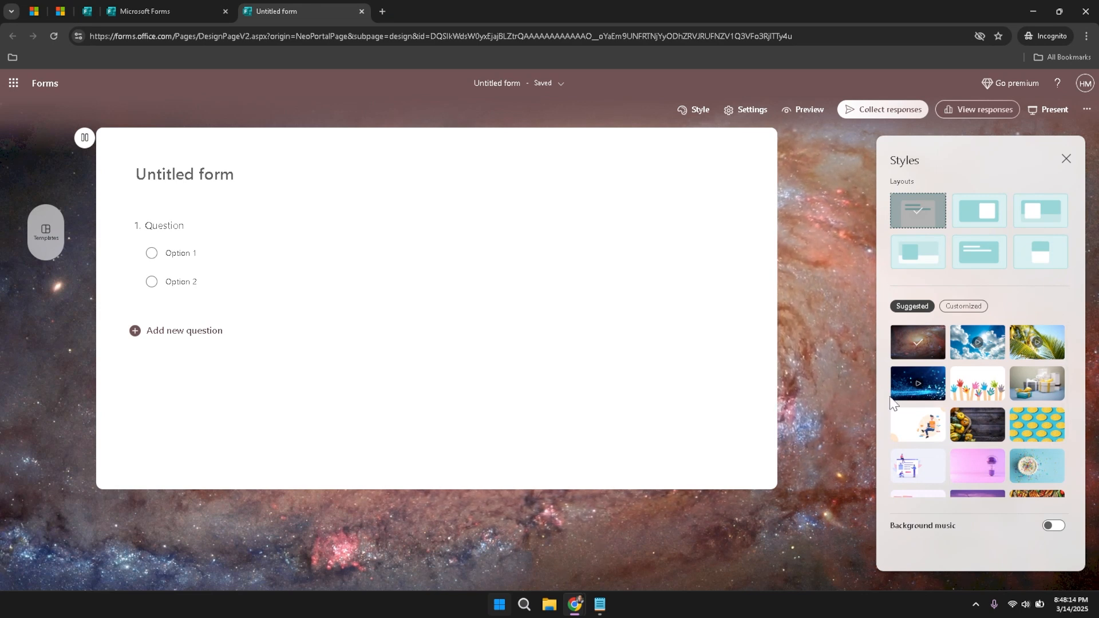
Try the wind-turbine sunset, palm beach and cherry blossom backgrounds on the form
{"action": "scroll", "coordinate": [985, 378], "scroll_direction": "down", "scroll_amount": 1}
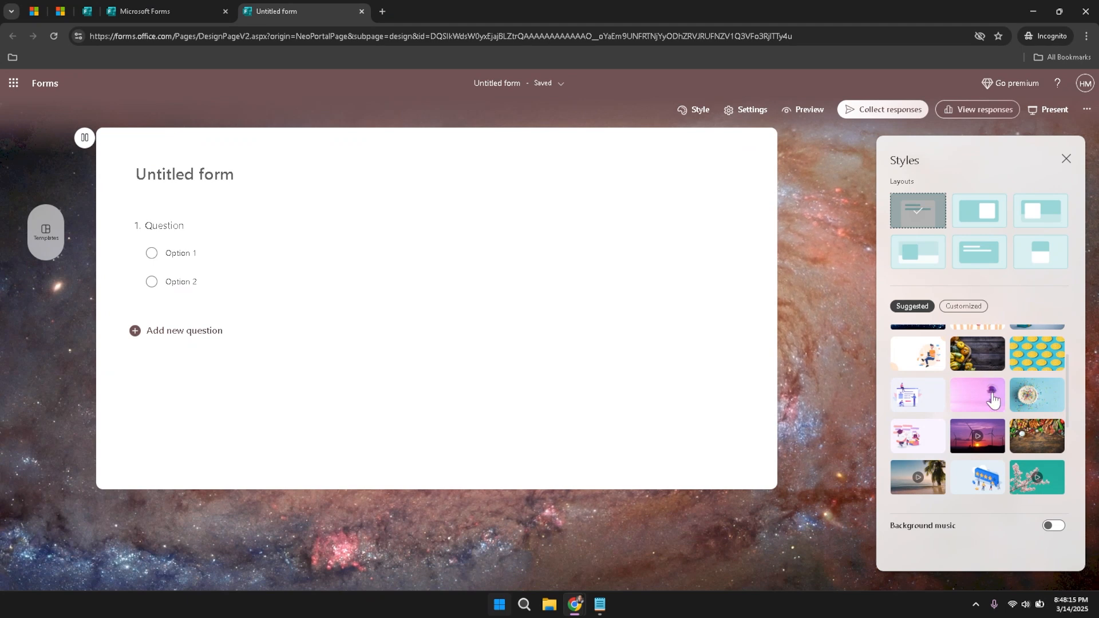
{"action": "left_click", "coordinate": [982, 440]}
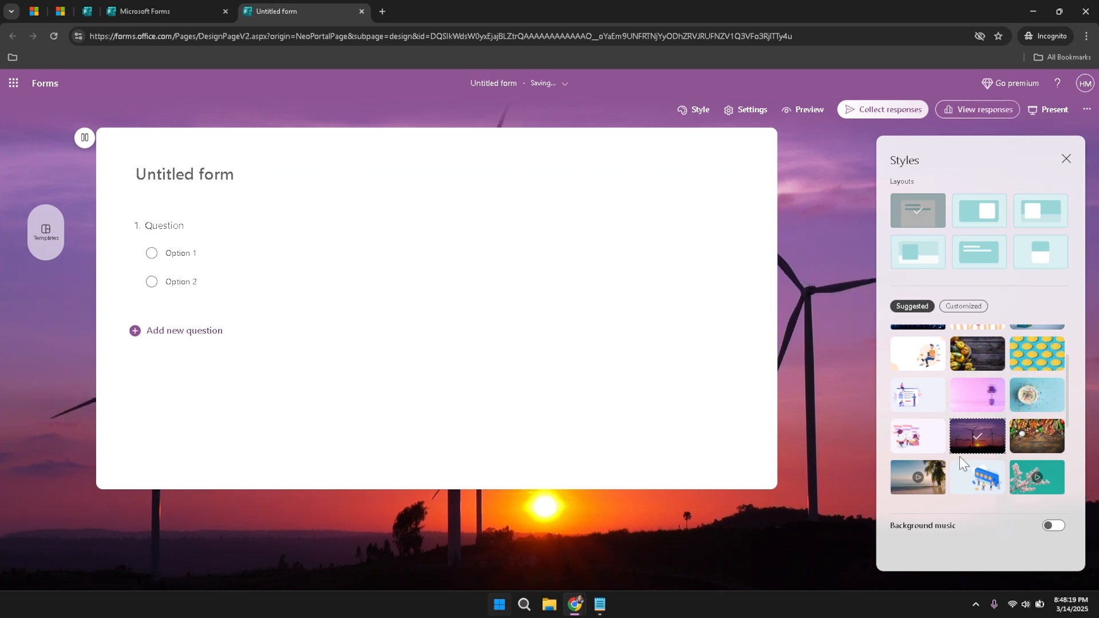
{"action": "left_click", "coordinate": [940, 471]}
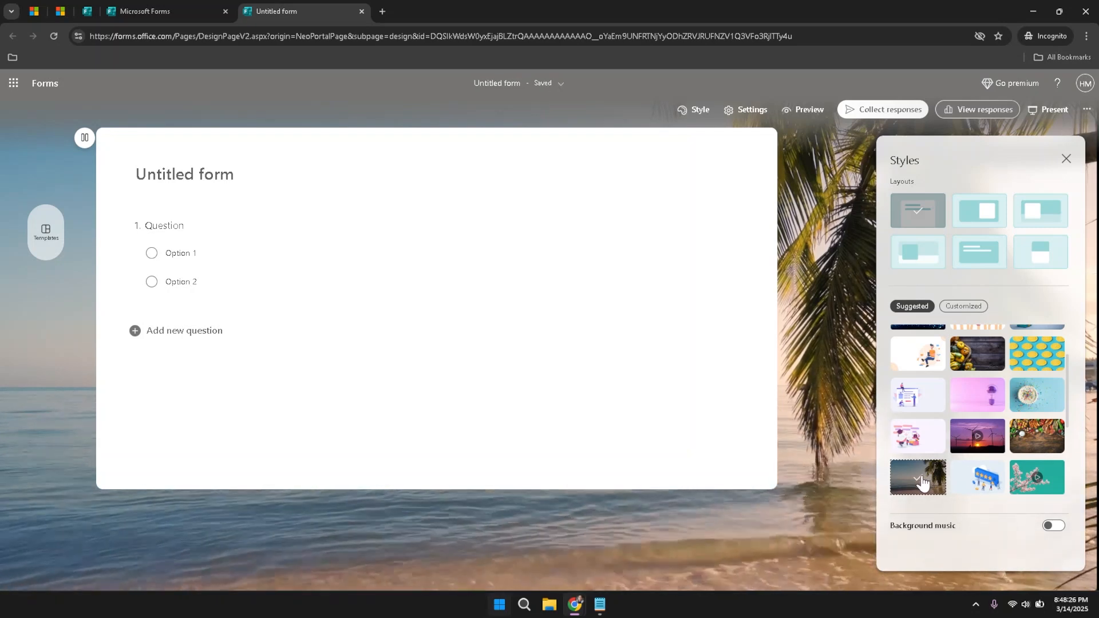
{"action": "left_click", "coordinate": [1055, 494]}
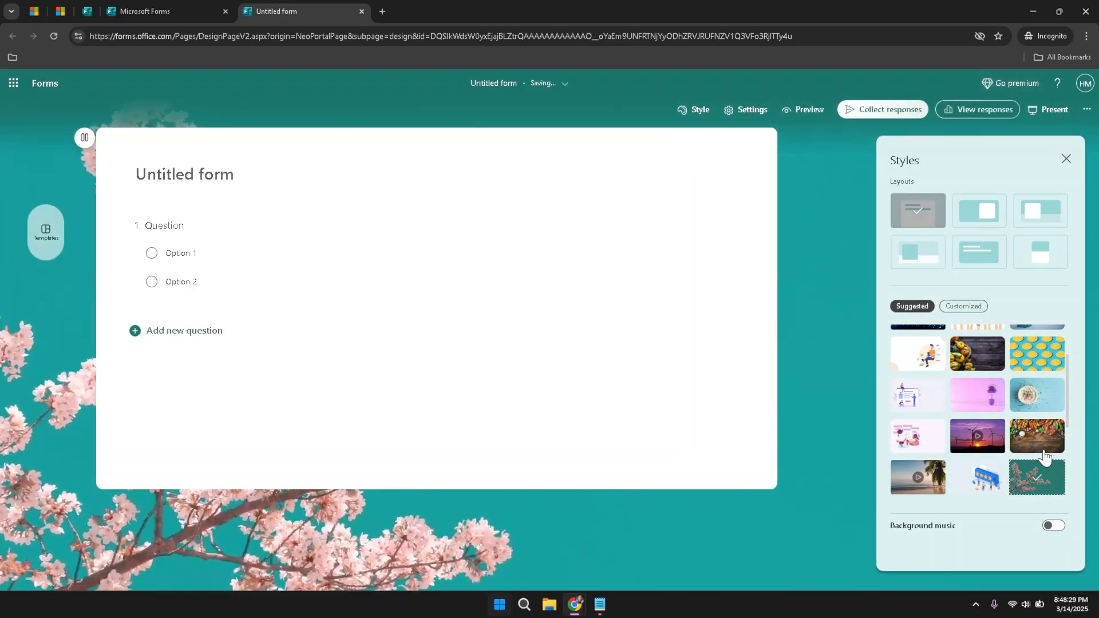
Try the grilled food on a wooden table and the desert dunes backgrounds on the form
{"action": "scroll", "coordinate": [1044, 450], "scroll_direction": "down", "scroll_amount": 2}
{"action": "left_click", "coordinate": [1043, 342]}
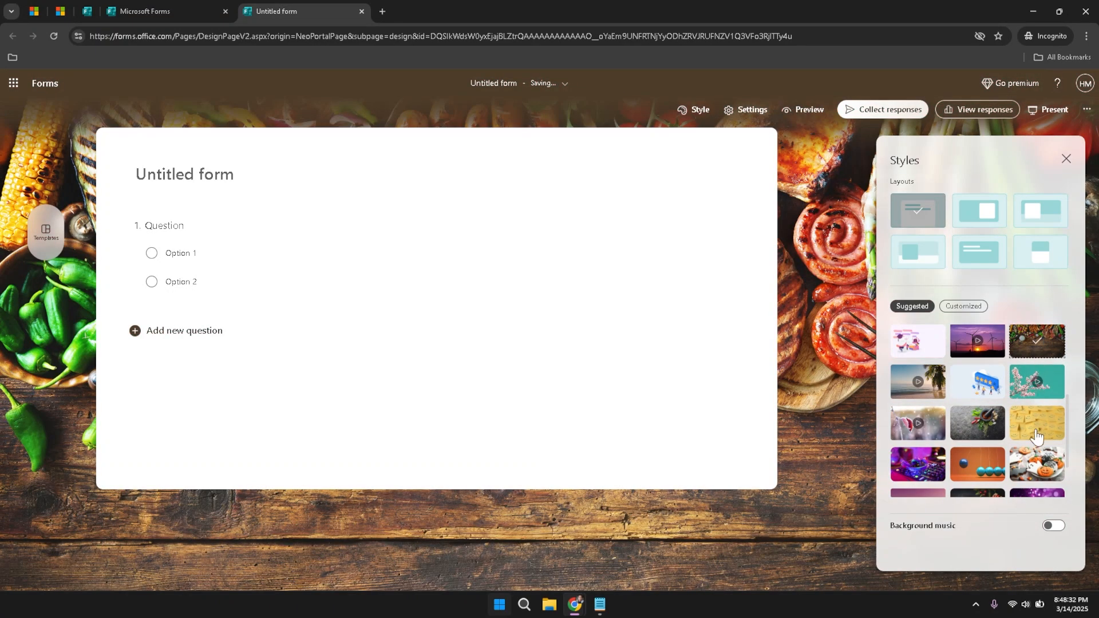
{"action": "scroll", "coordinate": [1053, 441], "scroll_direction": "down", "scroll_amount": 1}
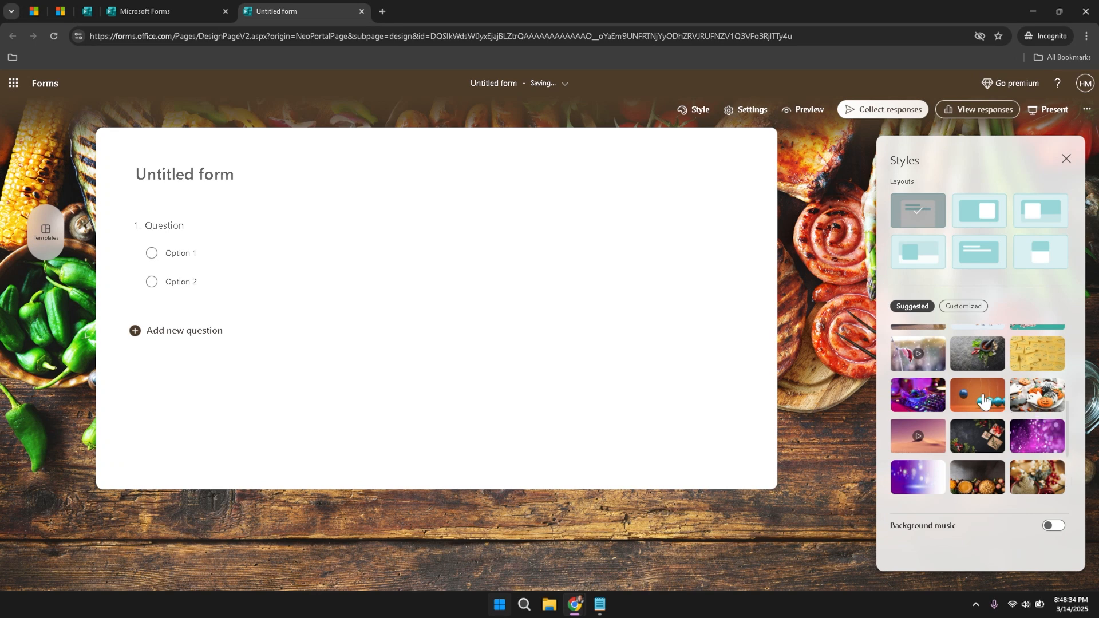
{"action": "left_click", "coordinate": [922, 426]}
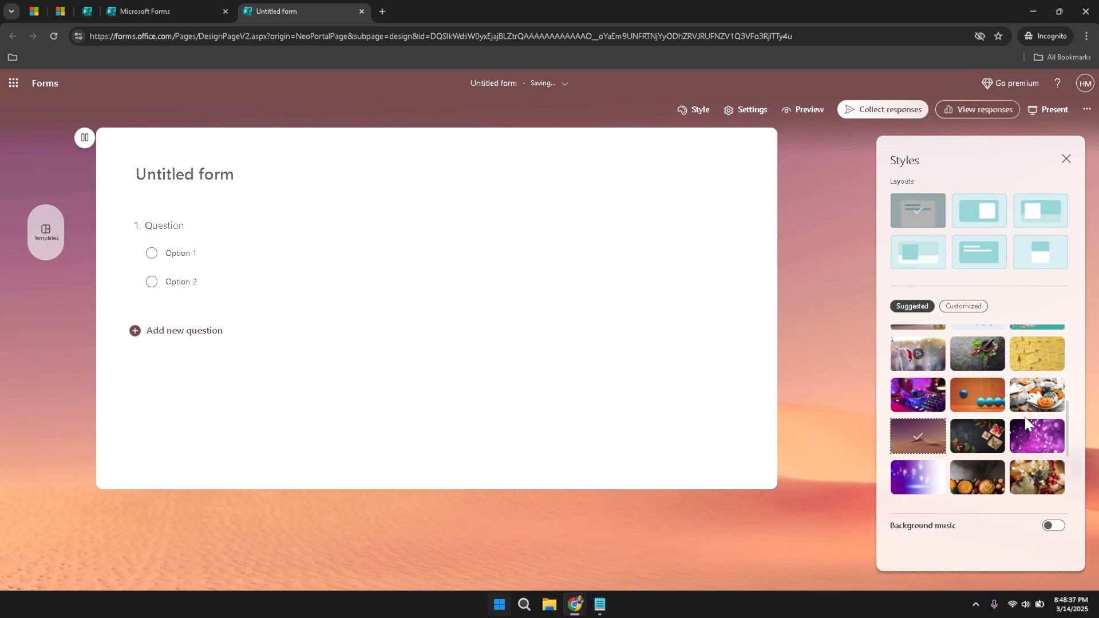
Browse the remaining suggested backgrounds, and try the cloudy sky, green palm leaves and blue glitter ones
{"action": "scroll", "coordinate": [1035, 416], "scroll_direction": "down", "scroll_amount": 2}
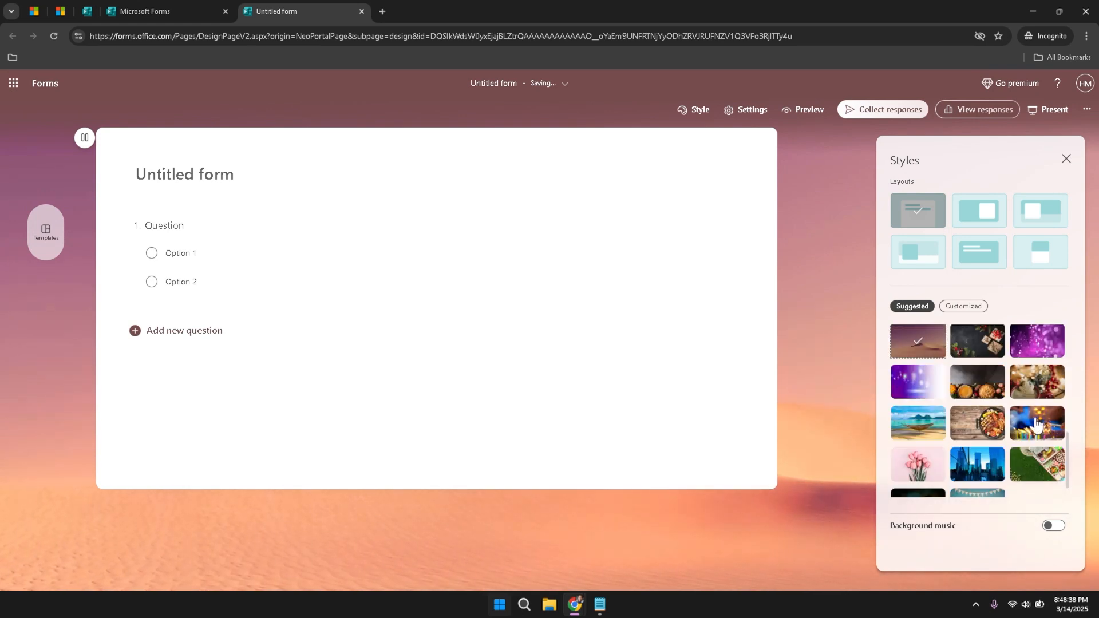
{"action": "scroll", "coordinate": [1035, 419], "scroll_direction": "down", "scroll_amount": 1}
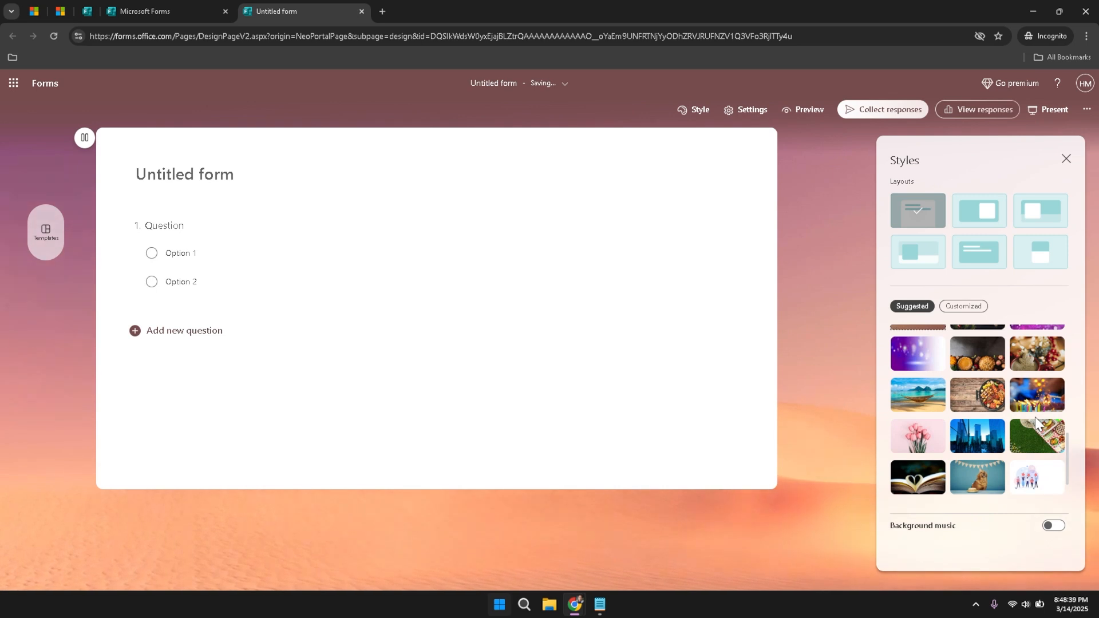
{"action": "scroll", "coordinate": [1029, 417], "scroll_direction": "down", "scroll_amount": 1}
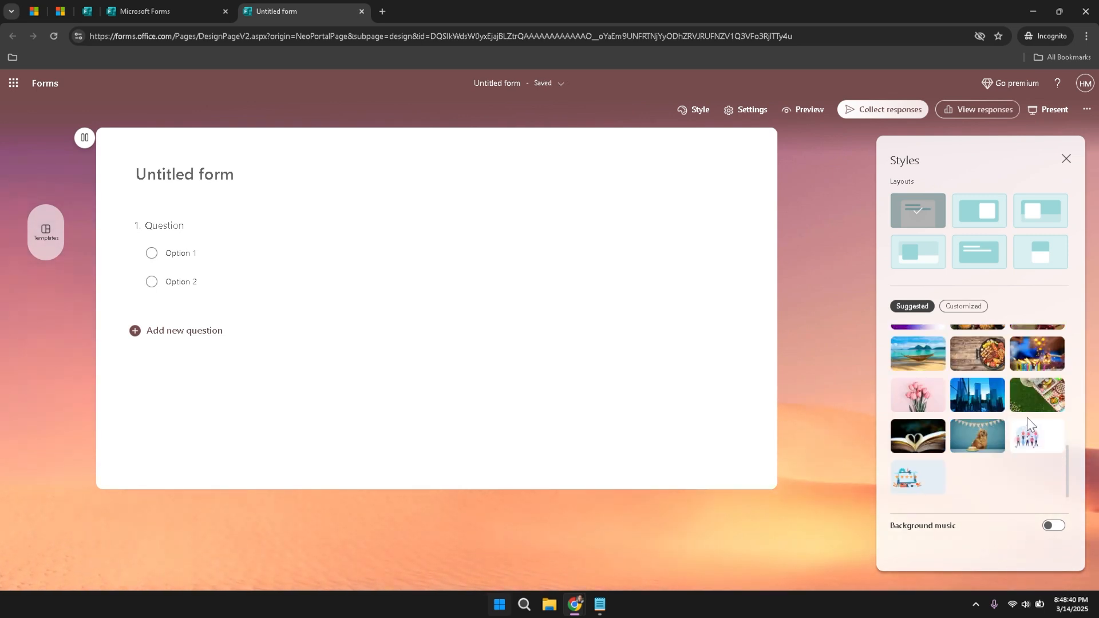
{"action": "scroll", "coordinate": [977, 436], "scroll_direction": "up", "scroll_amount": 5}
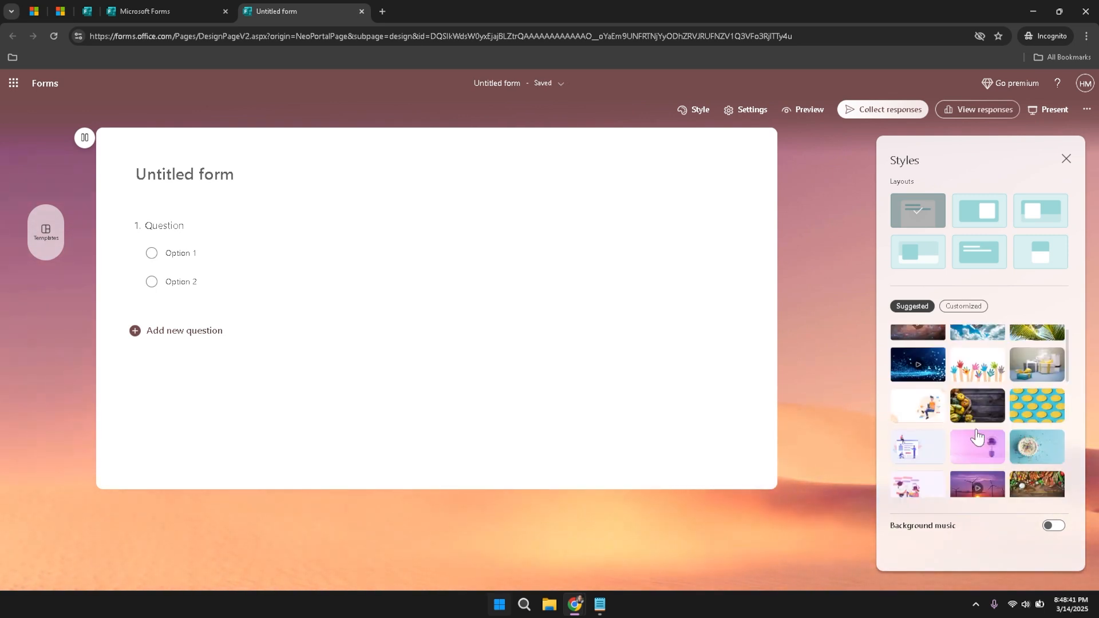
{"action": "scroll", "coordinate": [985, 428], "scroll_direction": "up", "scroll_amount": 1}
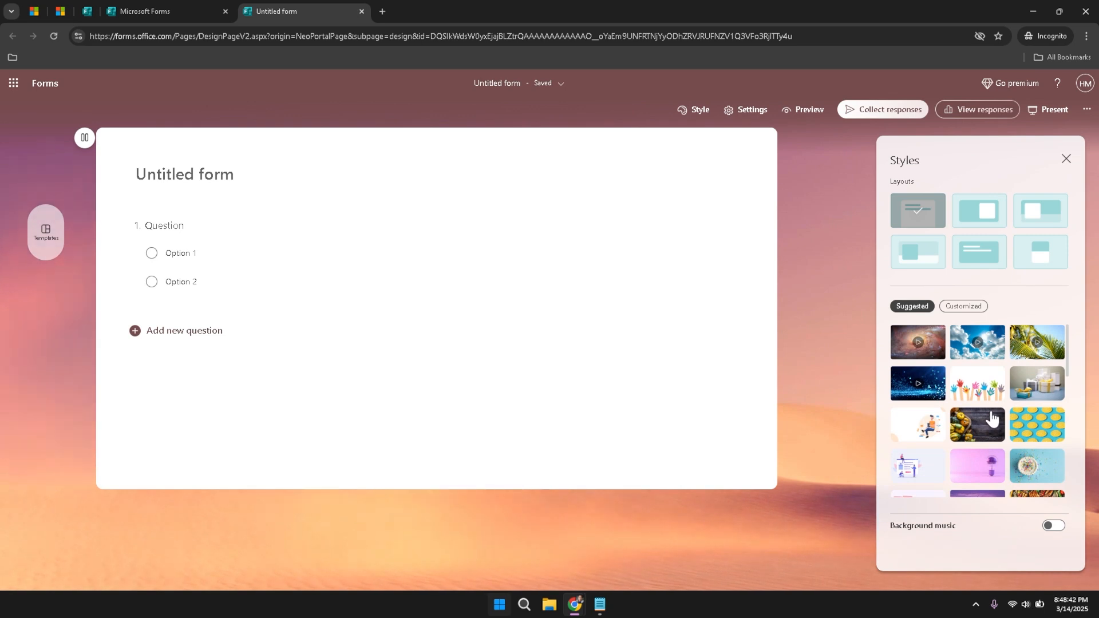
{"action": "left_click", "coordinate": [960, 358]}
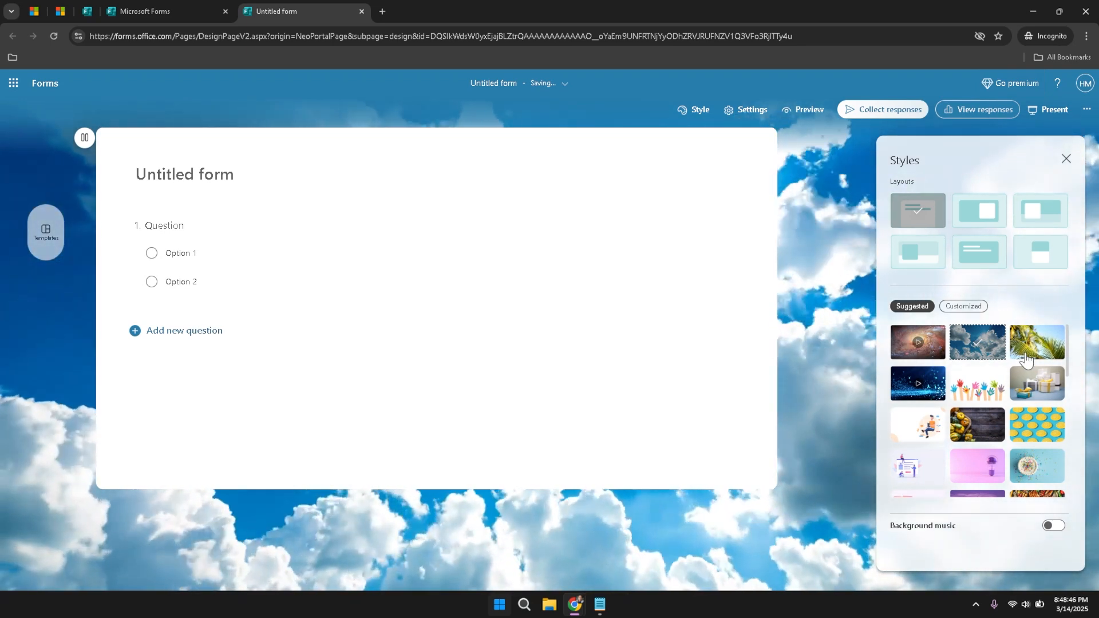
{"action": "left_click", "coordinate": [1026, 360]}
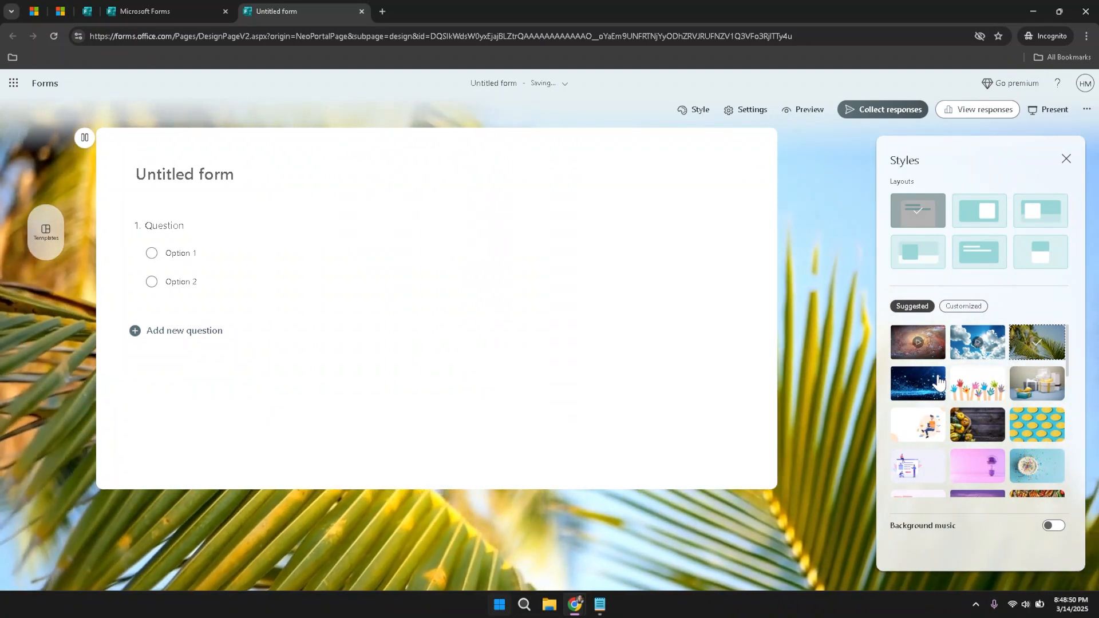
{"action": "left_click", "coordinate": [938, 383]}
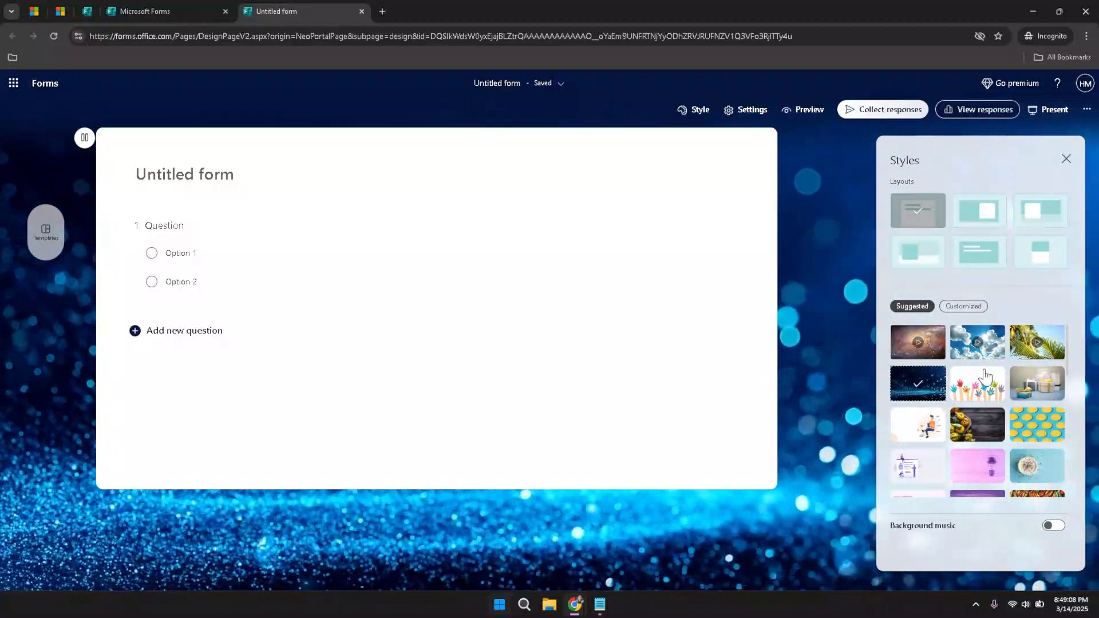
Try the dark gift, purple bokeh, pumpkin pie and holiday cookie backgrounds on the form
{"action": "scroll", "coordinate": [984, 379], "scroll_direction": "down", "scroll_amount": 2}
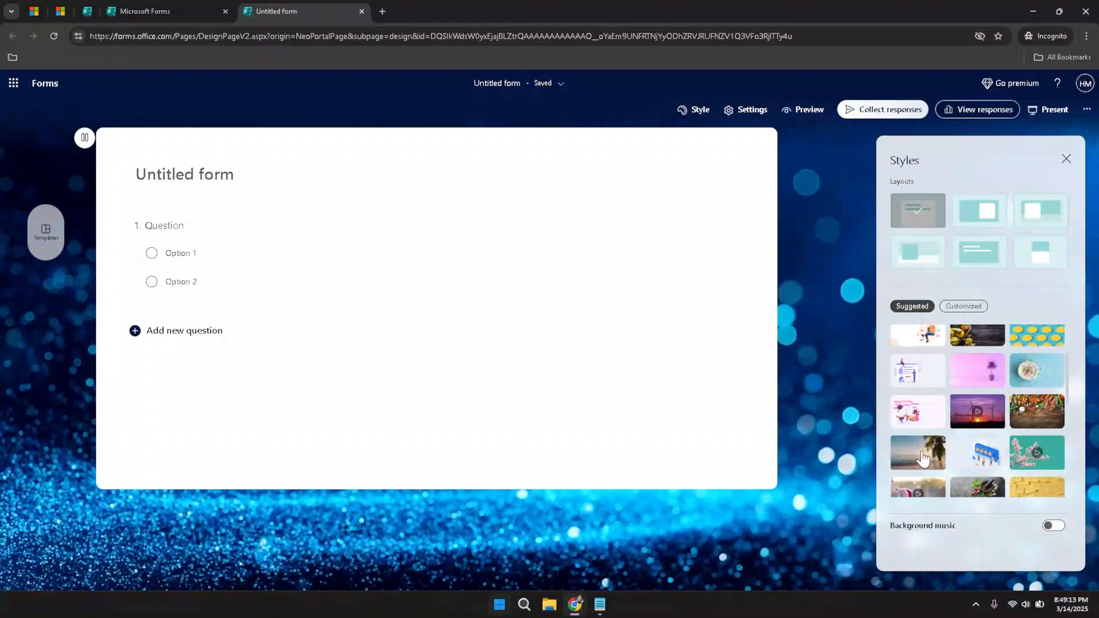
{"action": "scroll", "coordinate": [937, 455], "scroll_direction": "down", "scroll_amount": 2}
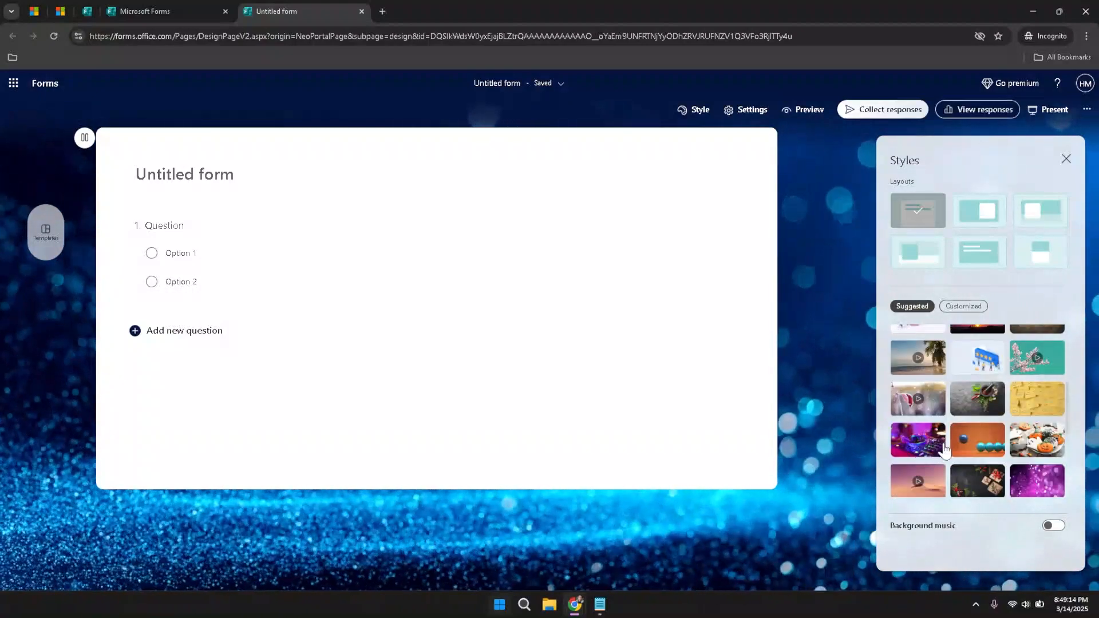
{"action": "scroll", "coordinate": [939, 470], "scroll_direction": "down", "scroll_amount": 2}
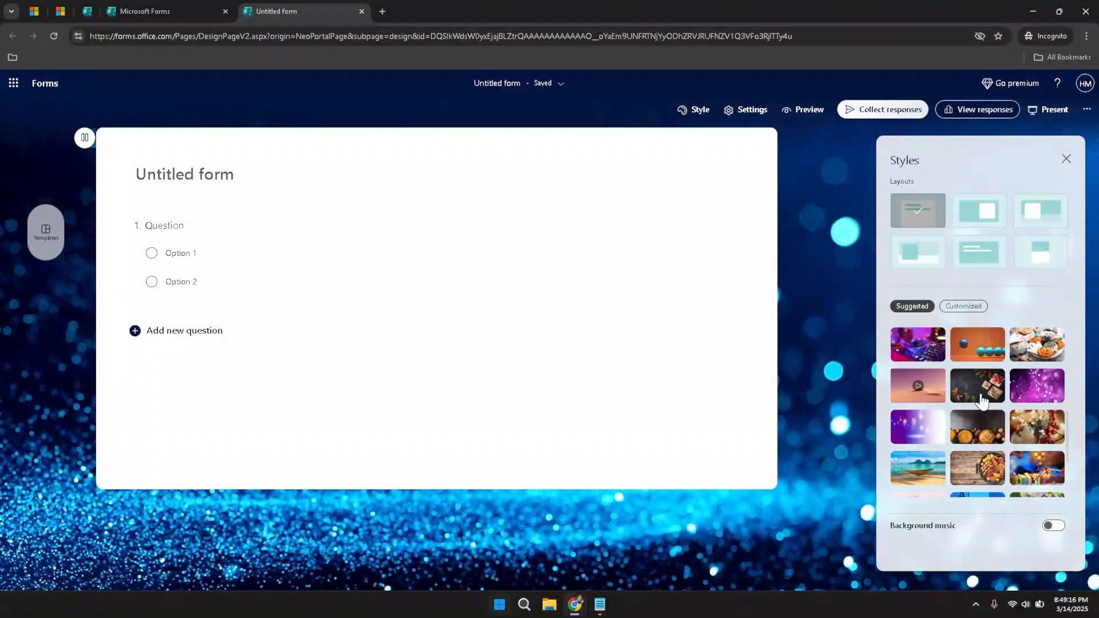
{"action": "left_click", "coordinate": [981, 398]}
{"action": "left_click", "coordinate": [1058, 395]}
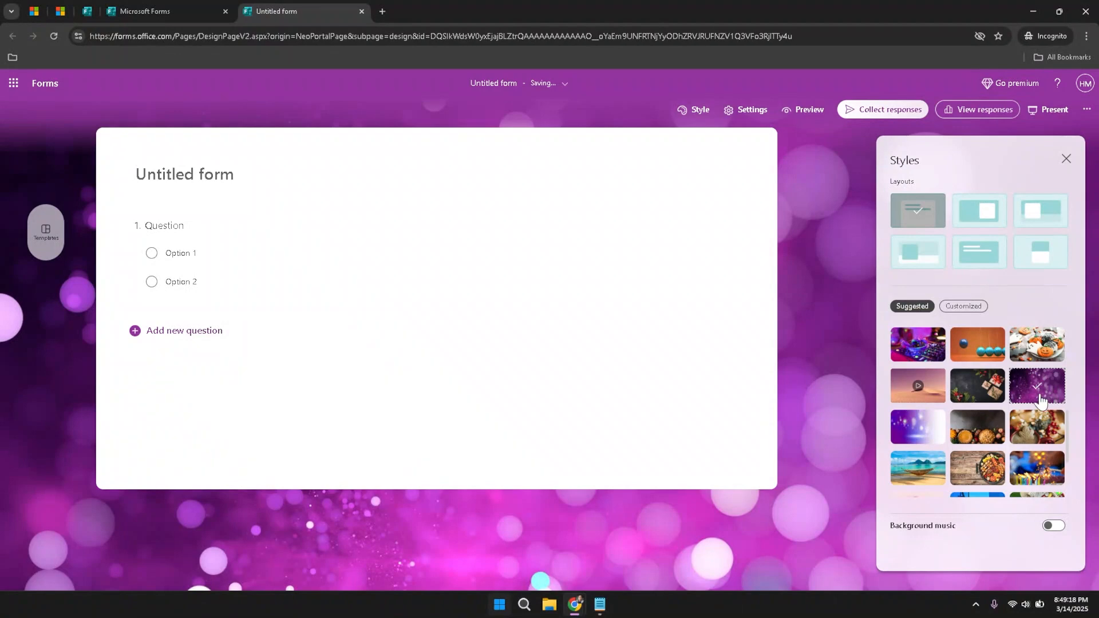
{"action": "left_click", "coordinate": [965, 426]}
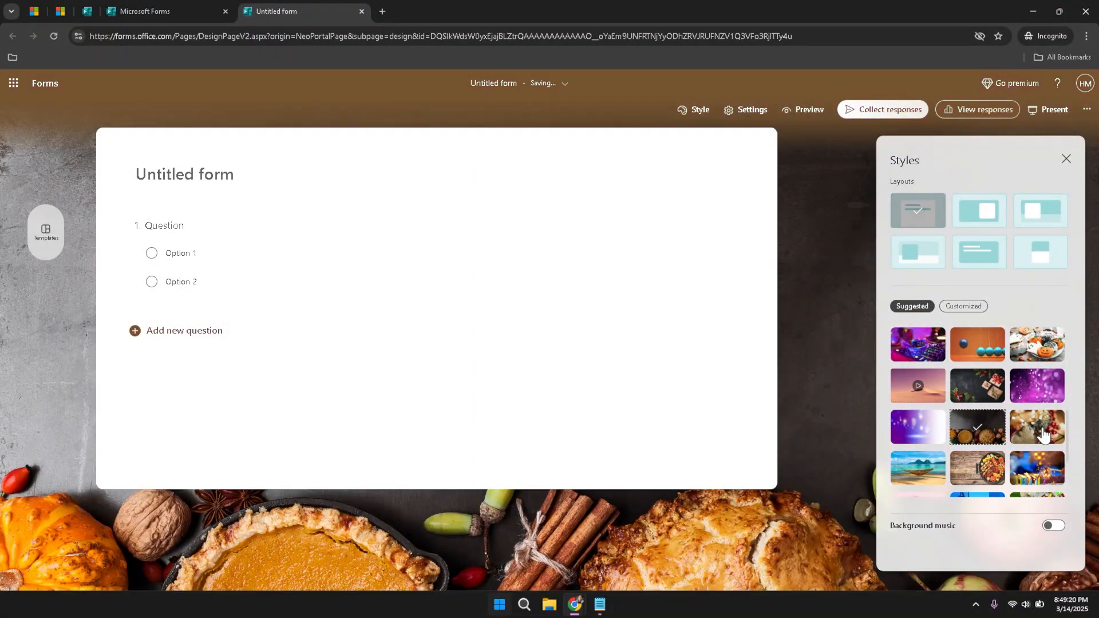
{"action": "left_click", "coordinate": [1043, 435]}
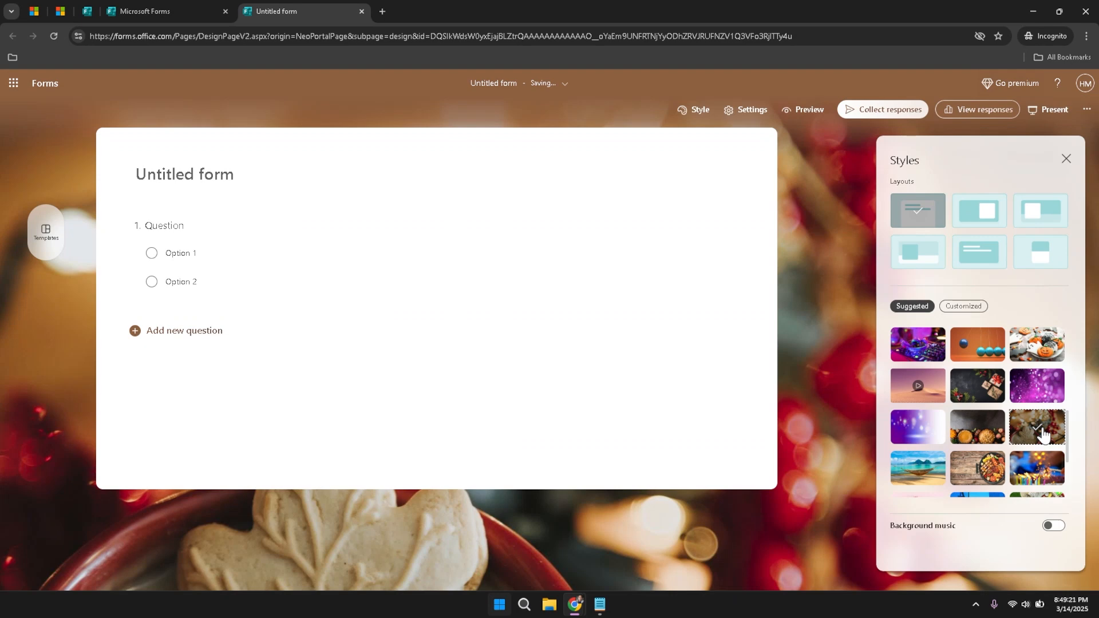
Try the barbecue grill, beach hammock and lit candles backgrounds on the form
{"action": "left_click", "coordinate": [981, 479]}
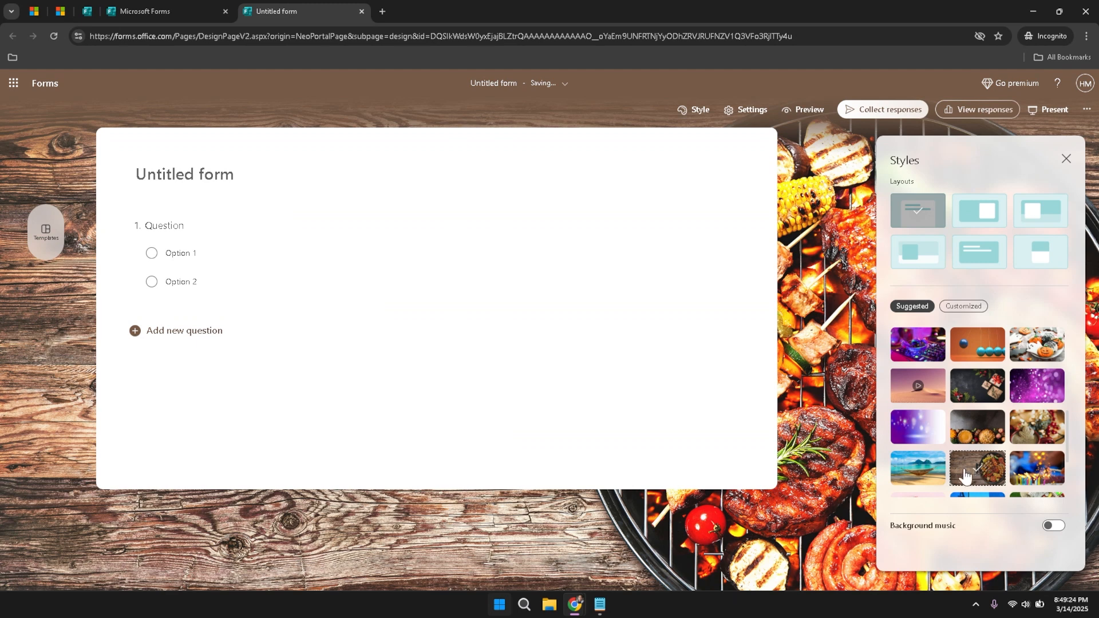
{"action": "left_click", "coordinate": [927, 470]}
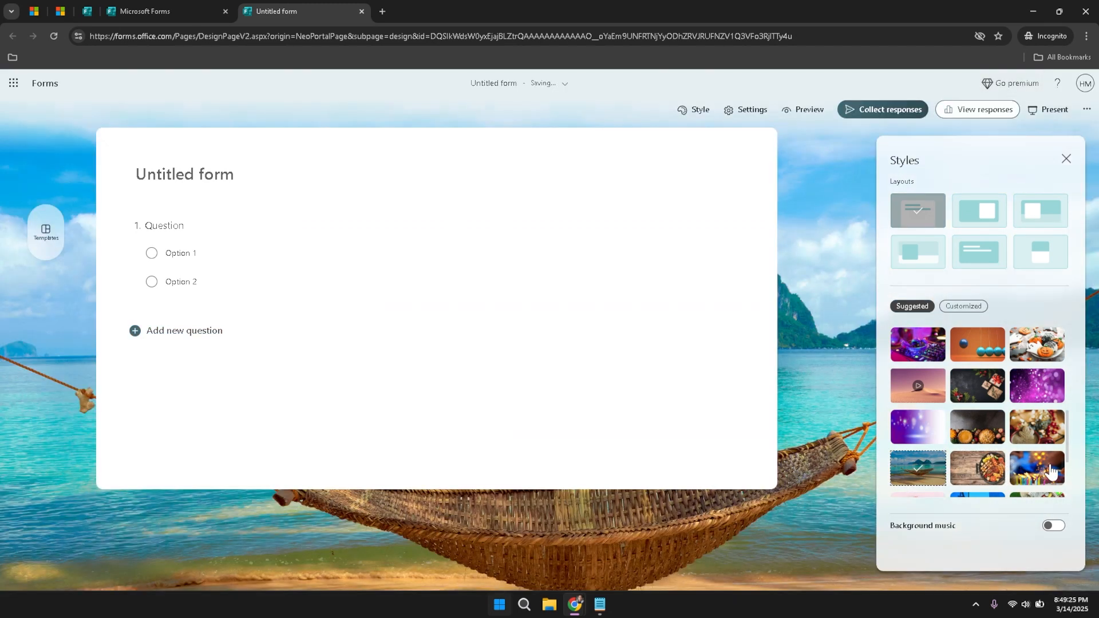
{"action": "left_click", "coordinate": [1050, 470]}
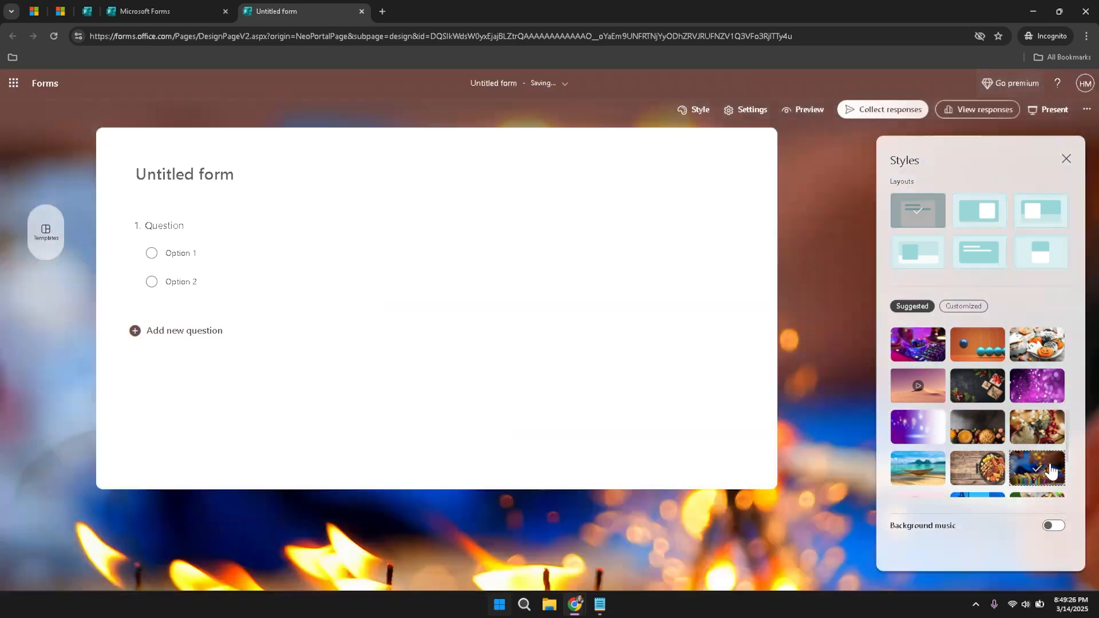
Try the pink tulips, blue skyline, picnic and open book backgrounds, and apply the teal one with the pennant banner
{"action": "scroll", "coordinate": [1040, 461], "scroll_direction": "down", "scroll_amount": 2}
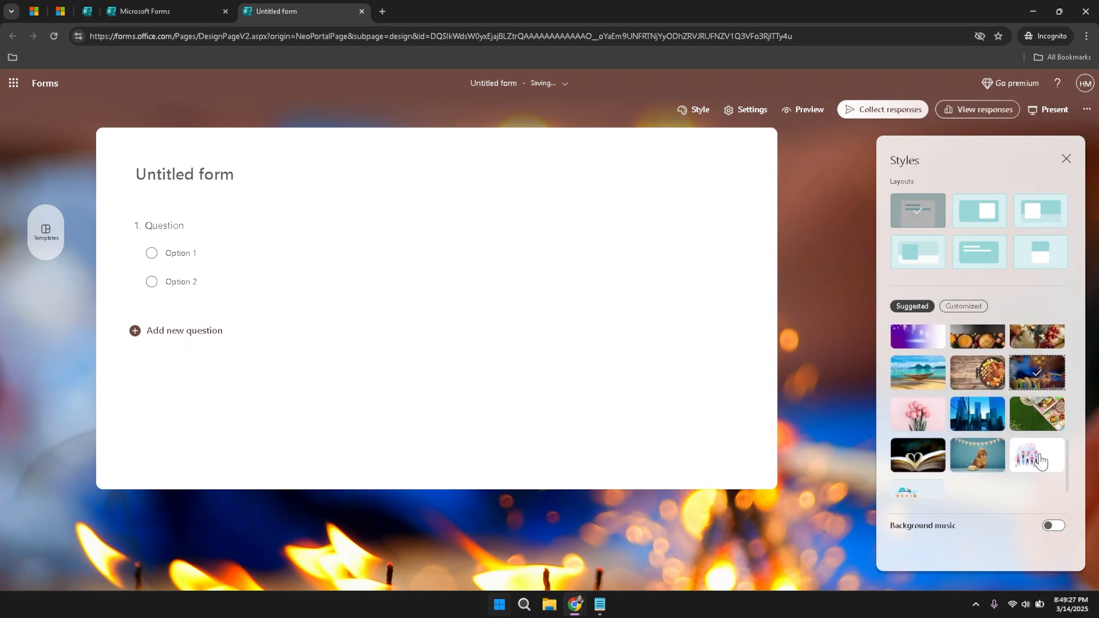
{"action": "left_click", "coordinate": [916, 421]}
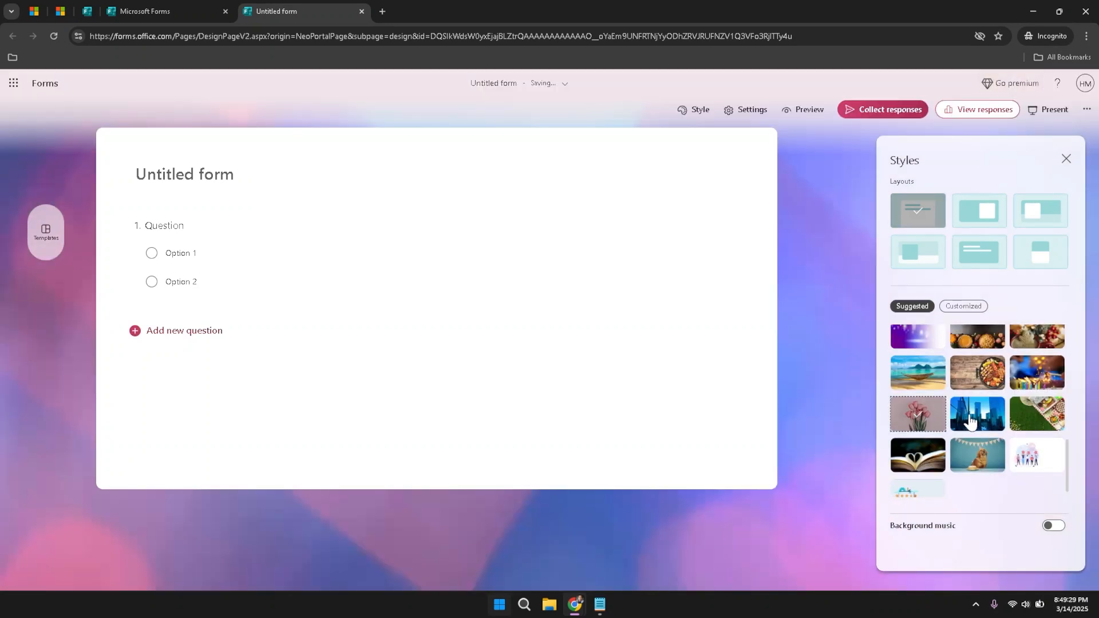
{"action": "left_click", "coordinate": [970, 422]}
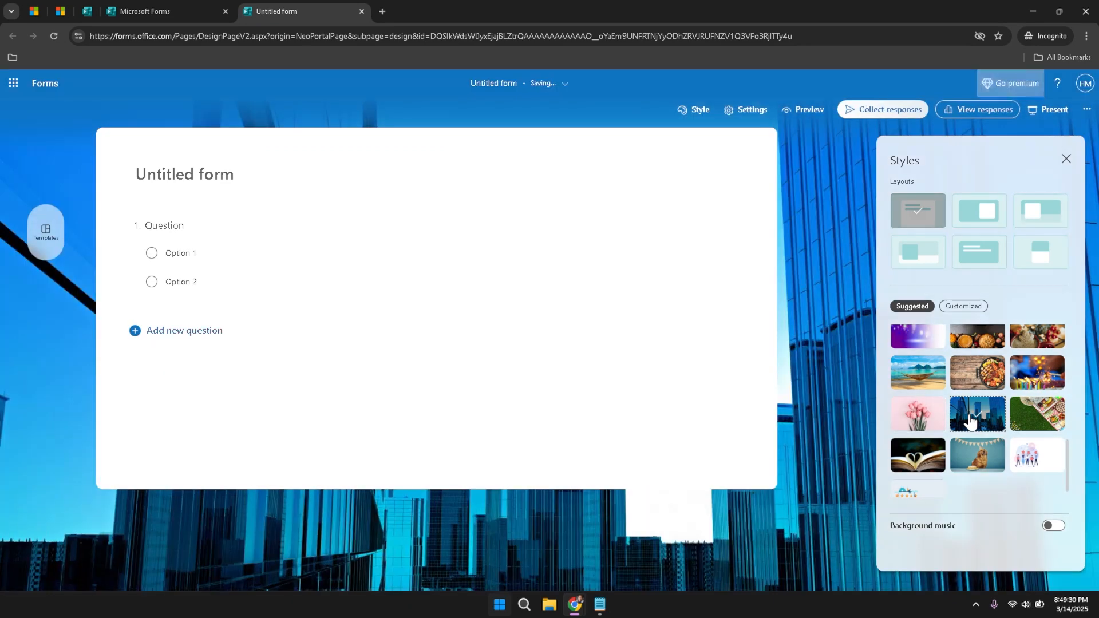
{"action": "left_click", "coordinate": [1020, 419]}
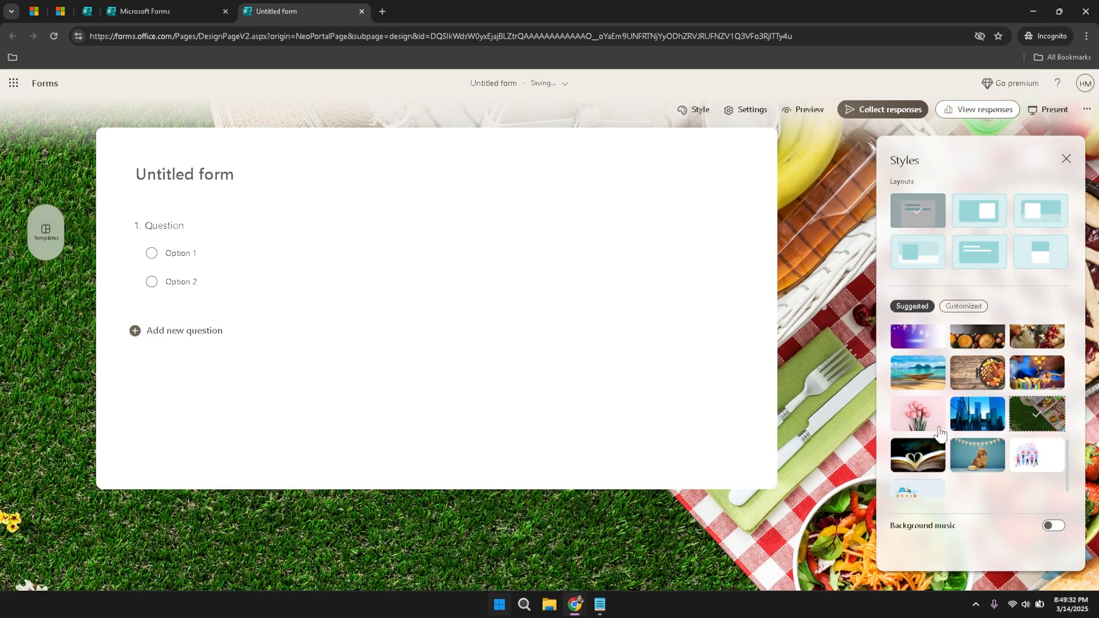
{"action": "left_click", "coordinate": [928, 454]}
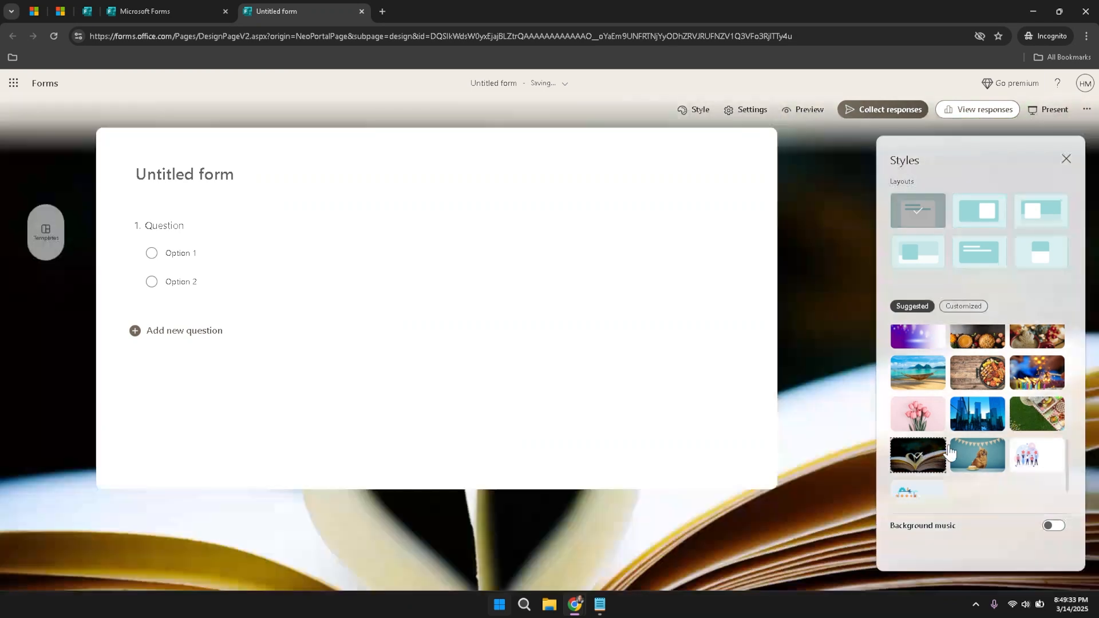
{"action": "left_click", "coordinate": [980, 453]}
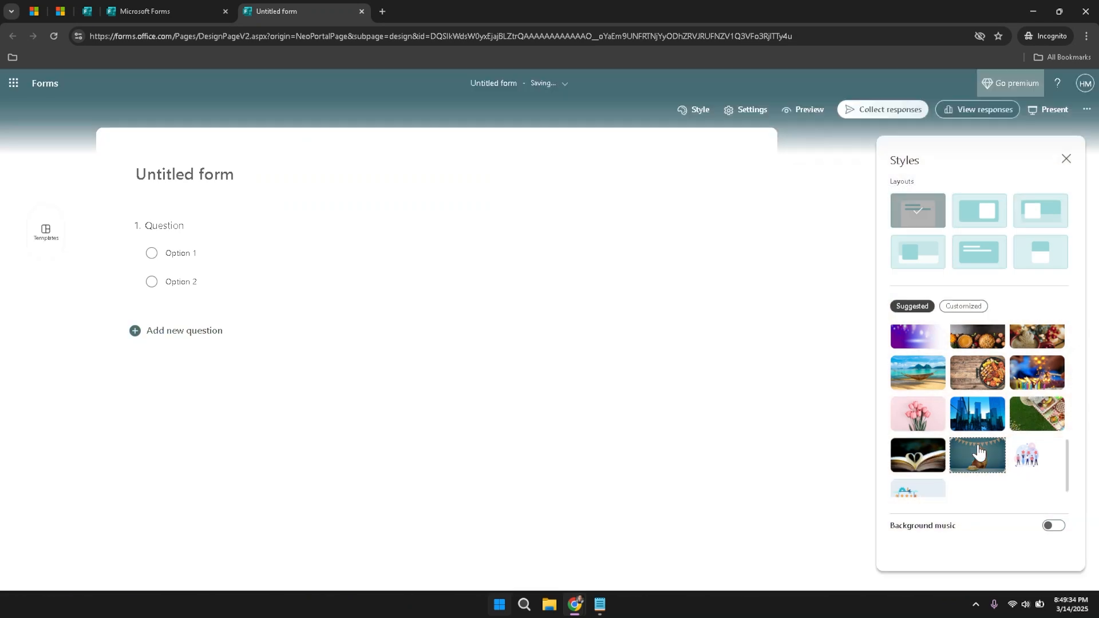
Try the suggested people illustration background and the customized purple, peach and blue gradients, and apply the green-blue gradient to the form
{"action": "left_click", "coordinate": [1030, 454]}
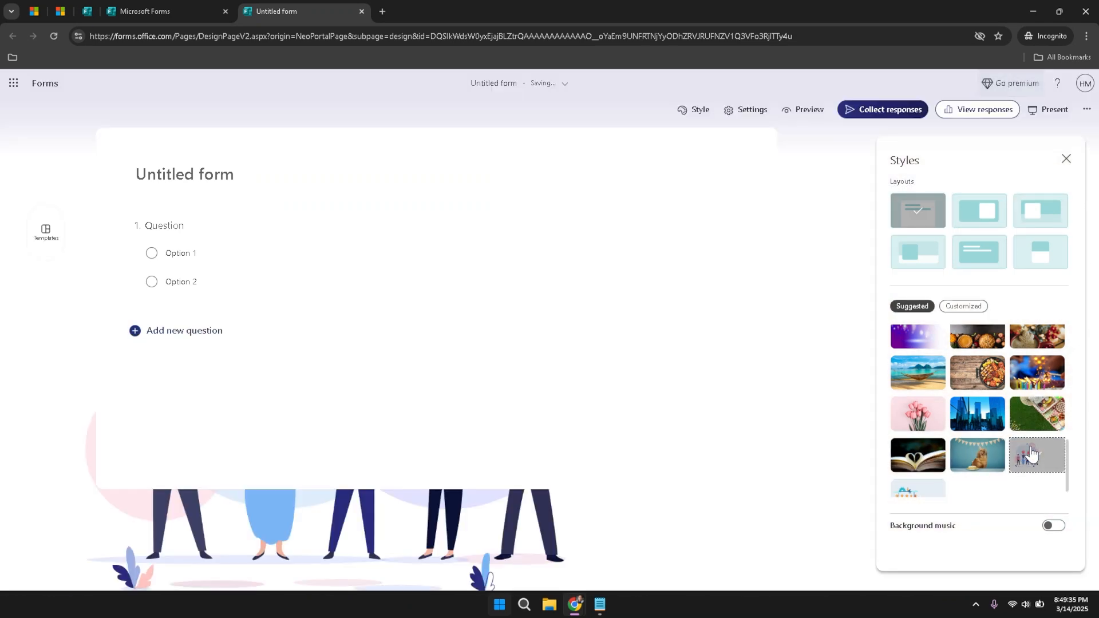
{"action": "scroll", "coordinate": [1018, 441], "scroll_direction": "up", "scroll_amount": 6}
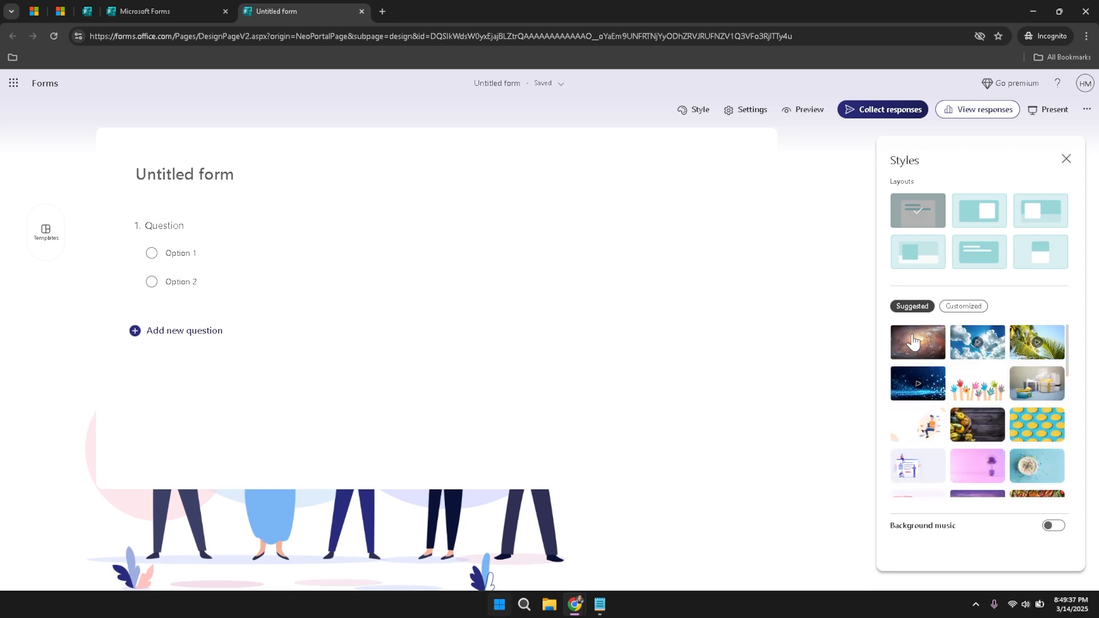
{"action": "left_click", "coordinate": [951, 308]}
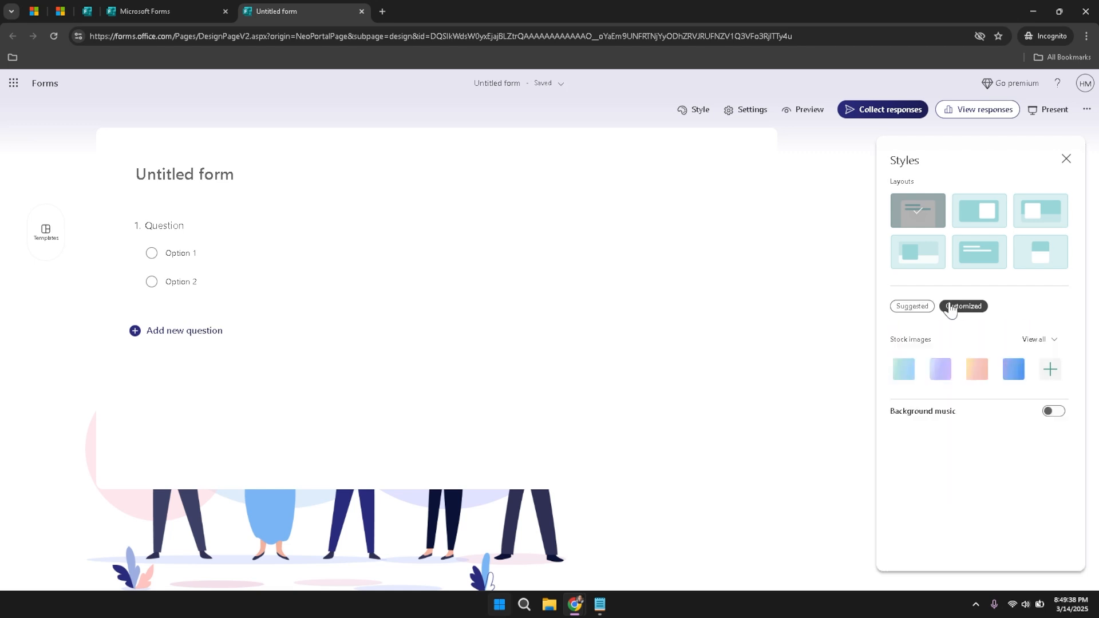
{"action": "left_click", "coordinate": [948, 377]}
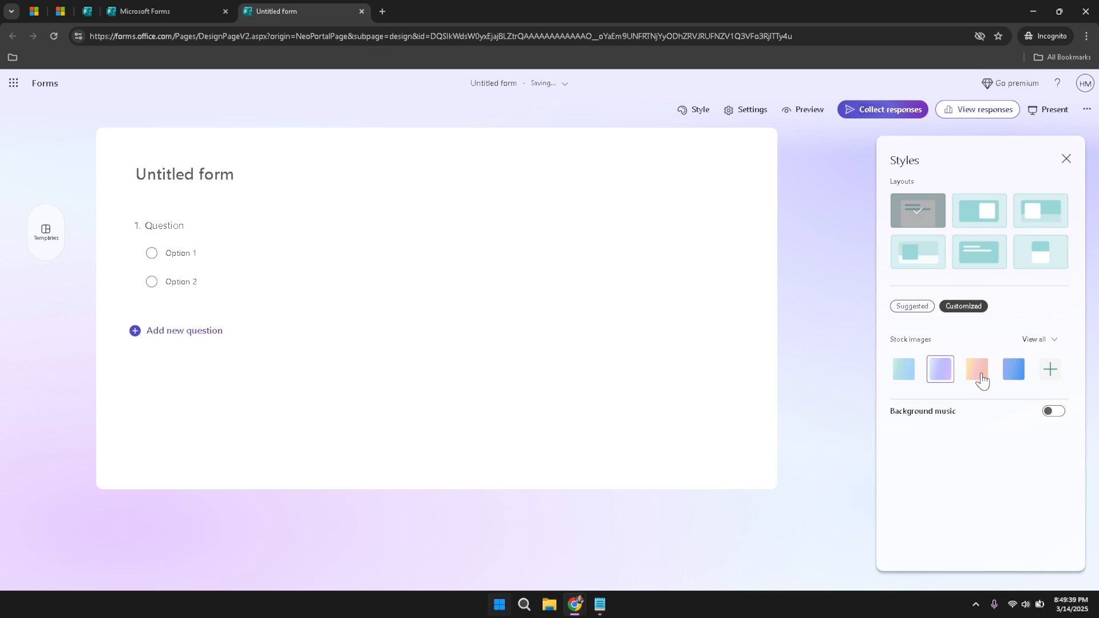
{"action": "left_click", "coordinate": [985, 379]}
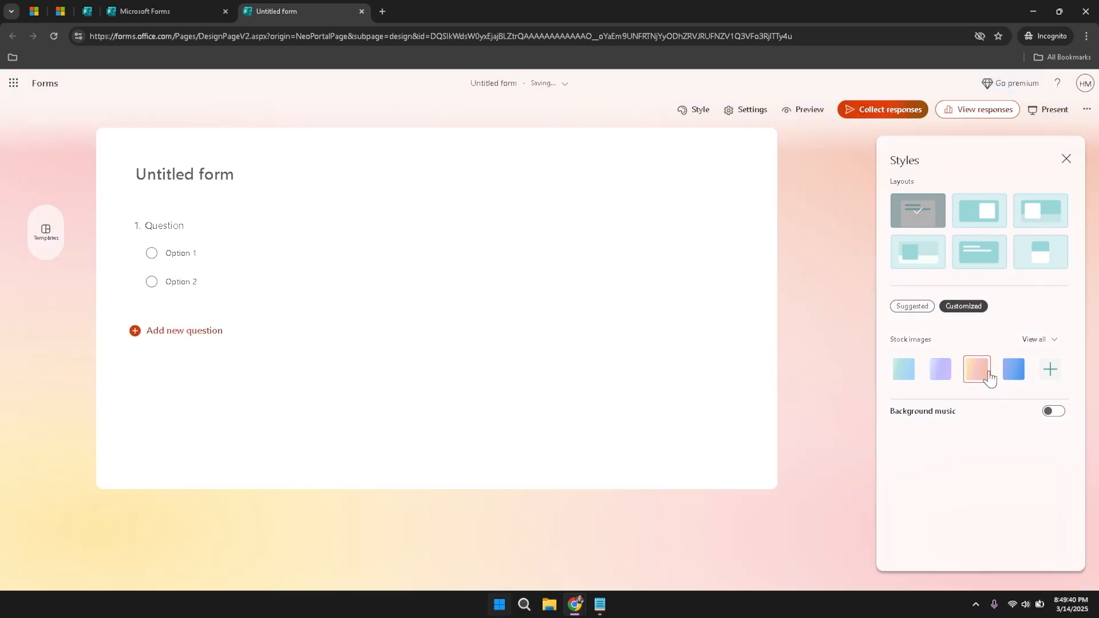
{"action": "left_click", "coordinate": [1012, 373]}
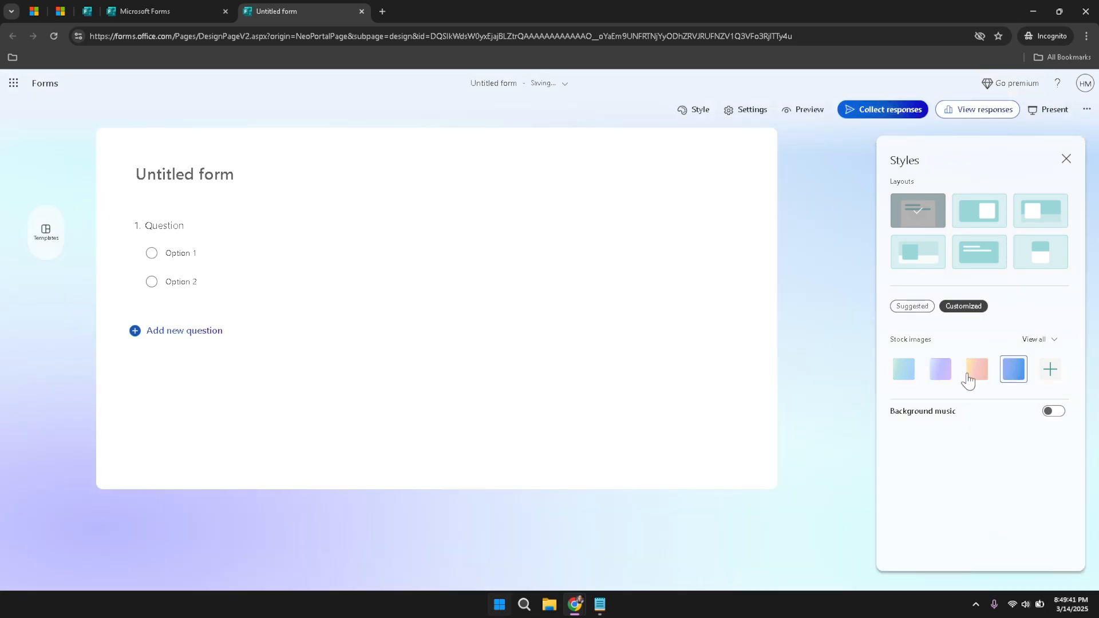
{"action": "left_click", "coordinate": [909, 372]}
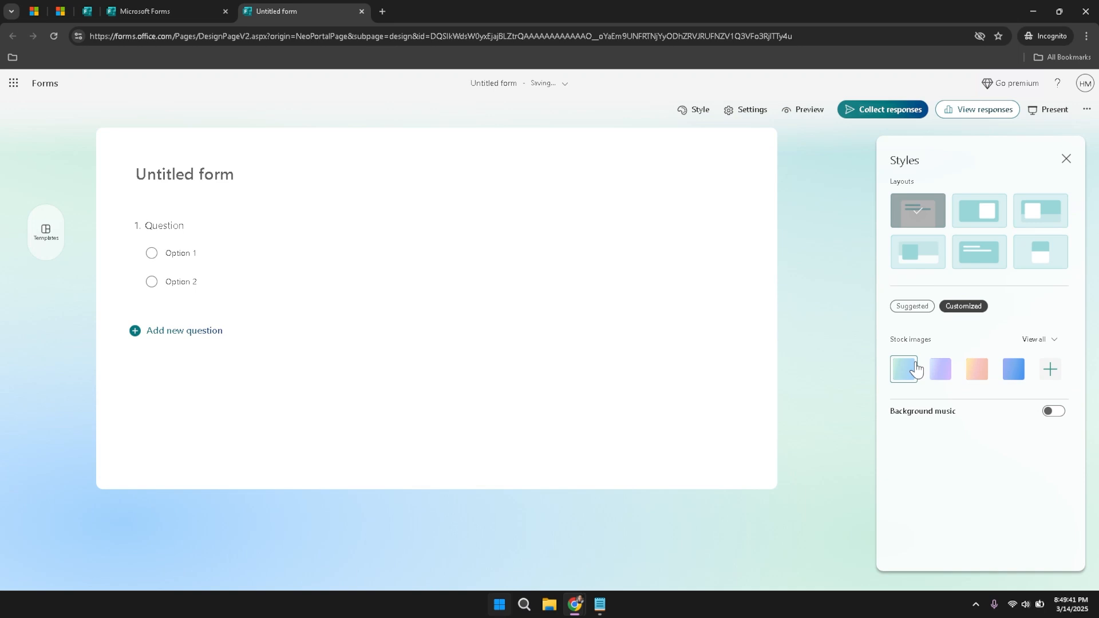
Try the right-hand title card layout, and apply the wide card layout overlapping the cover's lower edge with the Gradient Lavender Blue stock image
{"action": "left_click", "coordinate": [964, 222]}
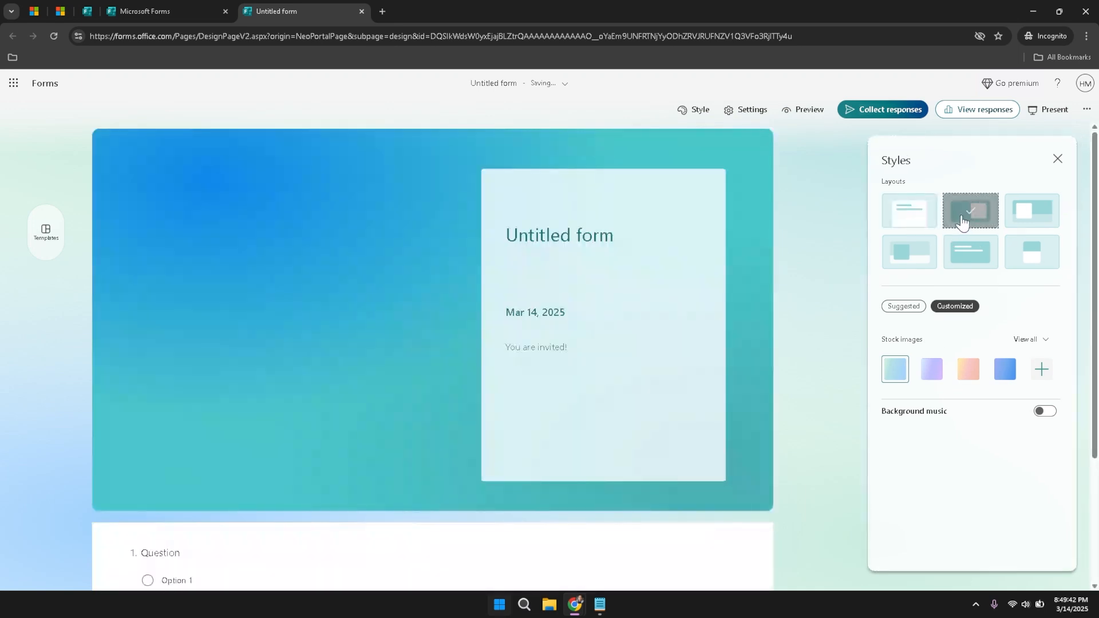
{"action": "left_click", "coordinate": [917, 222]}
{"action": "left_click", "coordinate": [1035, 224]}
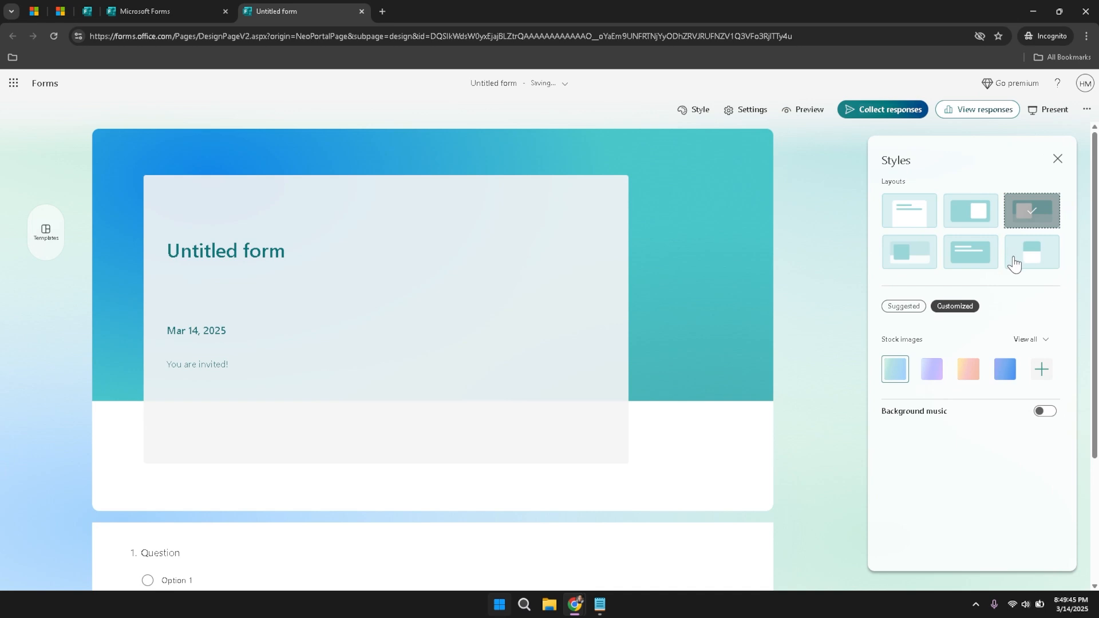
{"action": "left_click", "coordinate": [1006, 372]}
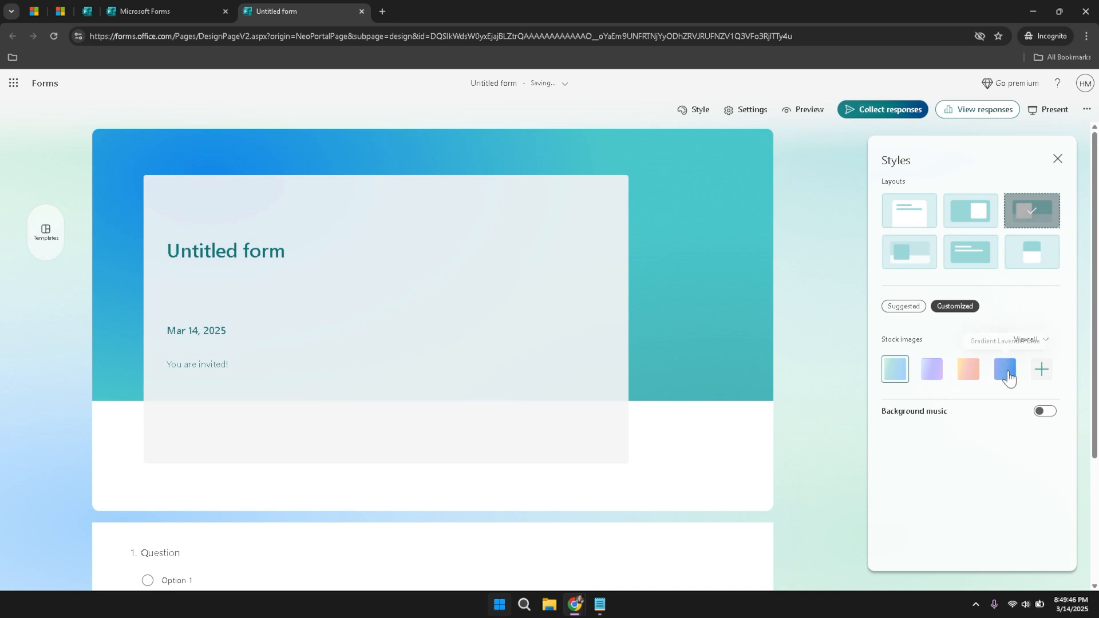